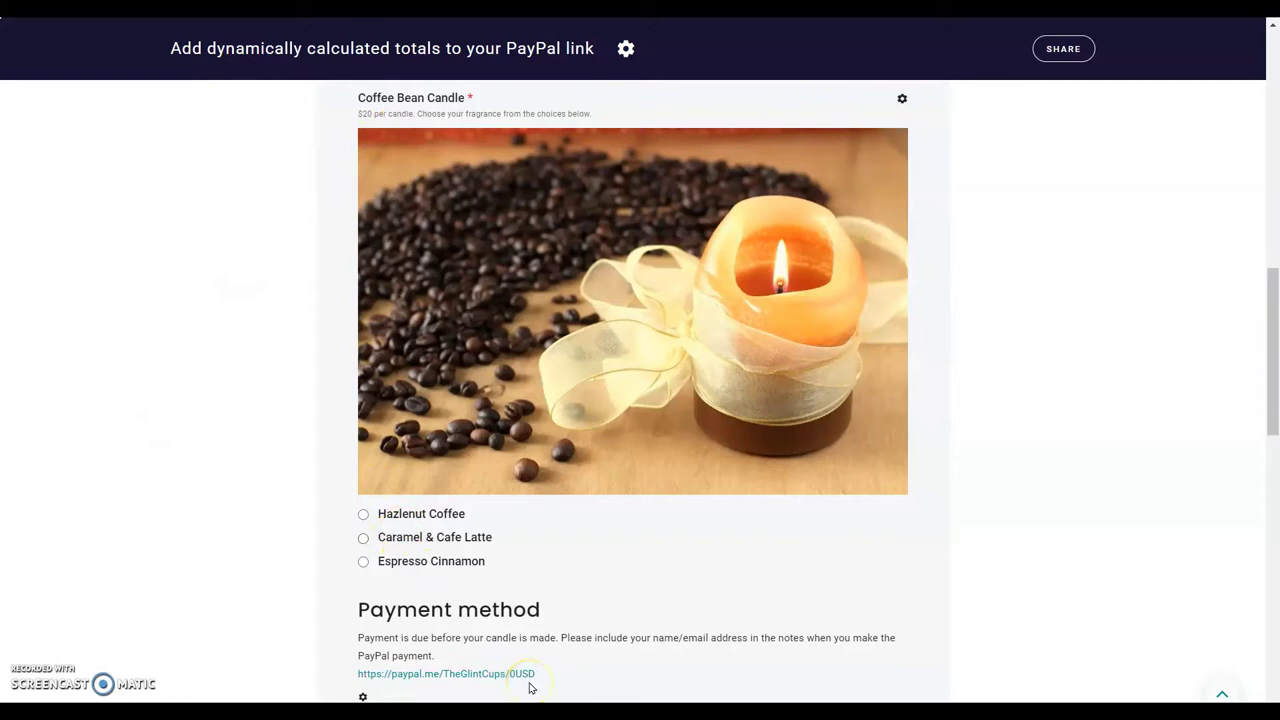
Choose the Espresso Cinnamon fragrance for the Coffee Bean Candle in the order form.
{"action": "left_click", "coordinate": [363, 562]}
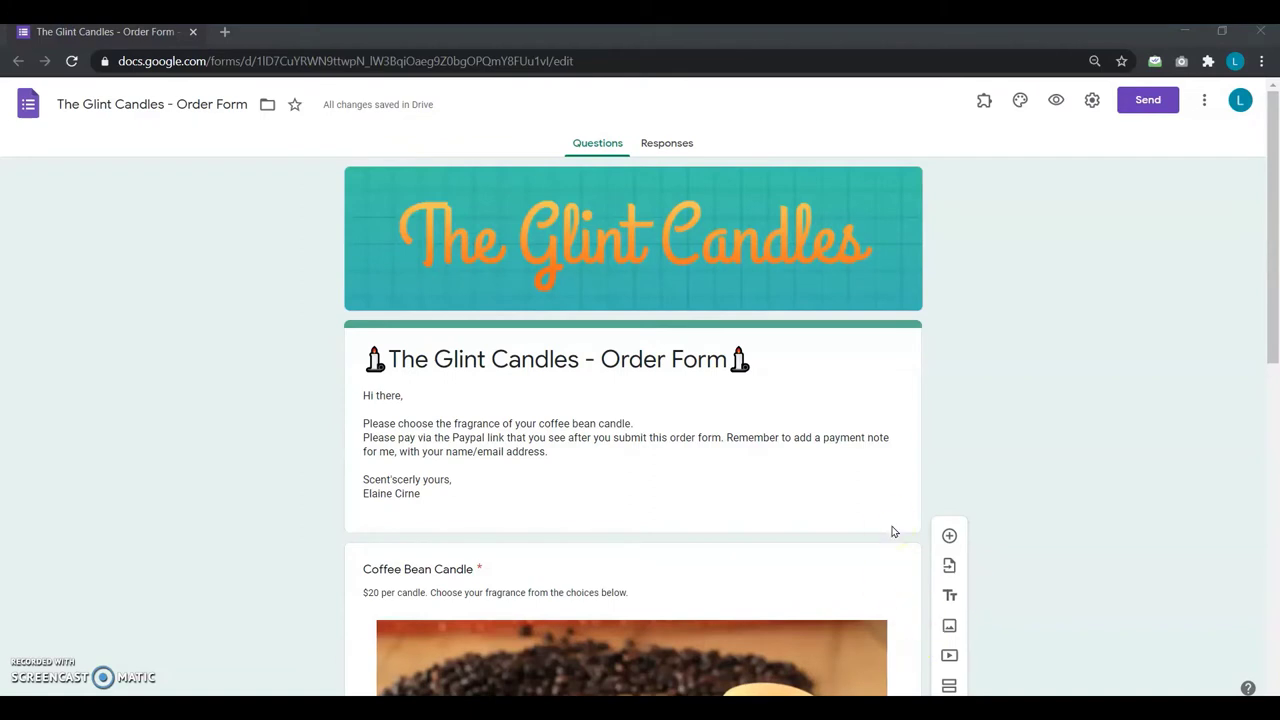
Append /20USD to the PayPal link in the order form's confirmation message.
{"action": "scroll", "coordinate": [893, 532], "scroll_direction": "down", "scroll_amount": 4}
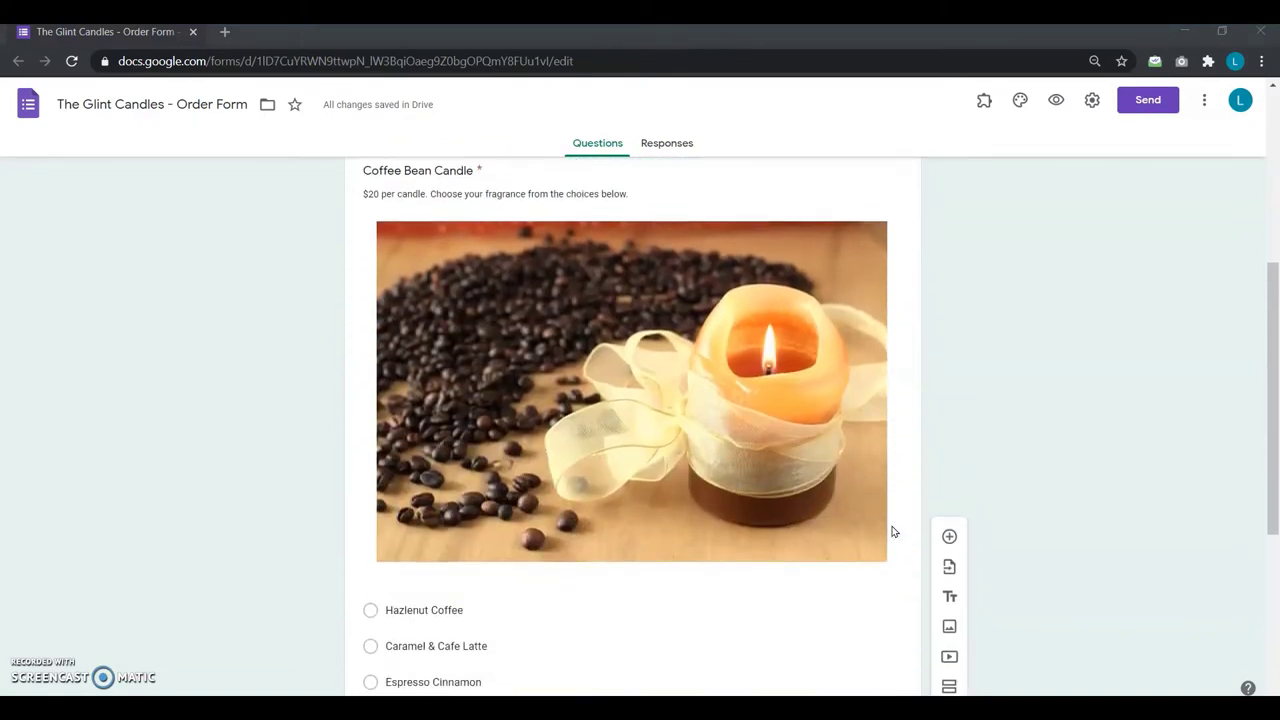
{"action": "scroll", "coordinate": [893, 532], "scroll_direction": "down", "scroll_amount": 4}
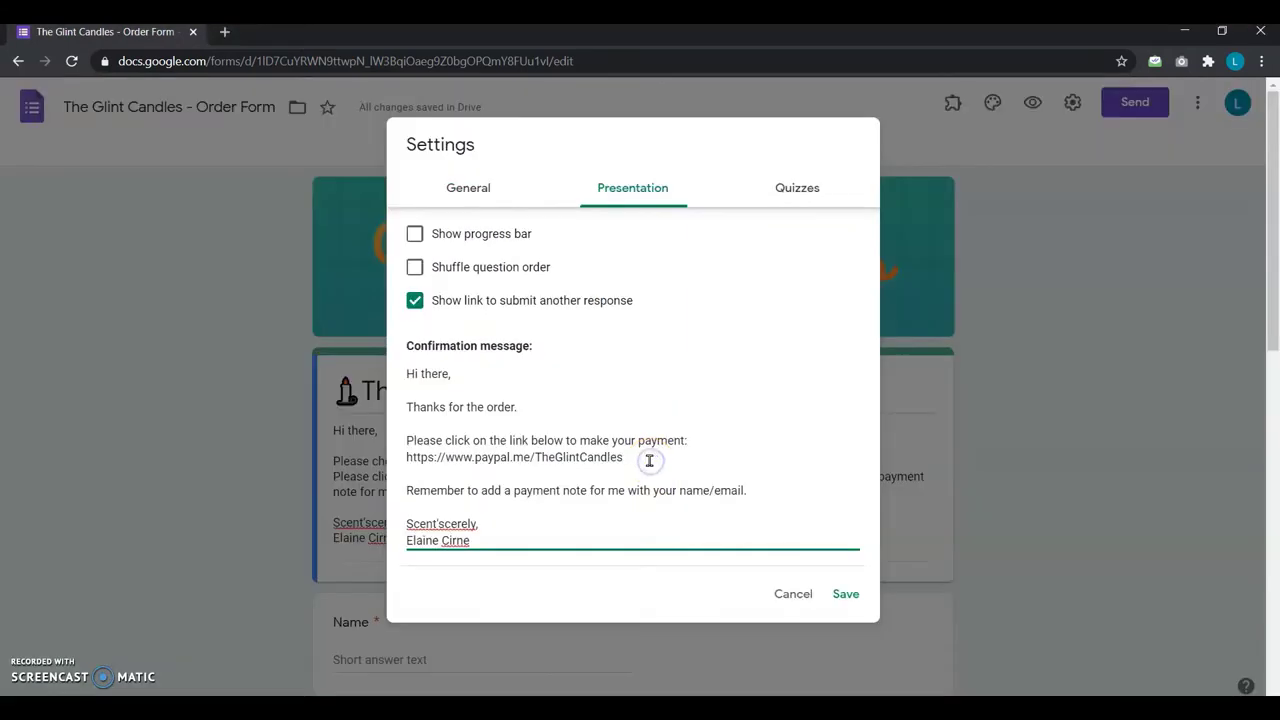
{"action": "type", "text": "/20USD"}
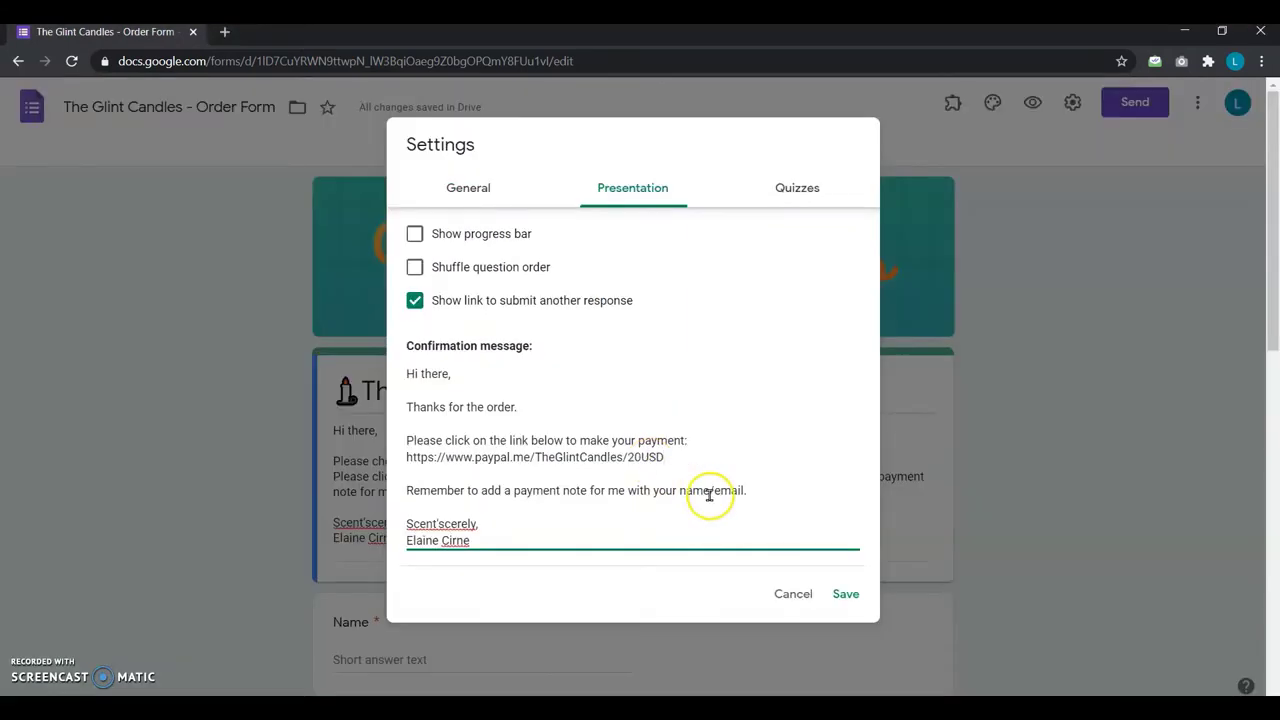
{"action": "left_click_drag", "start_coordinate": [666, 457], "coordinate": [380, 464]}
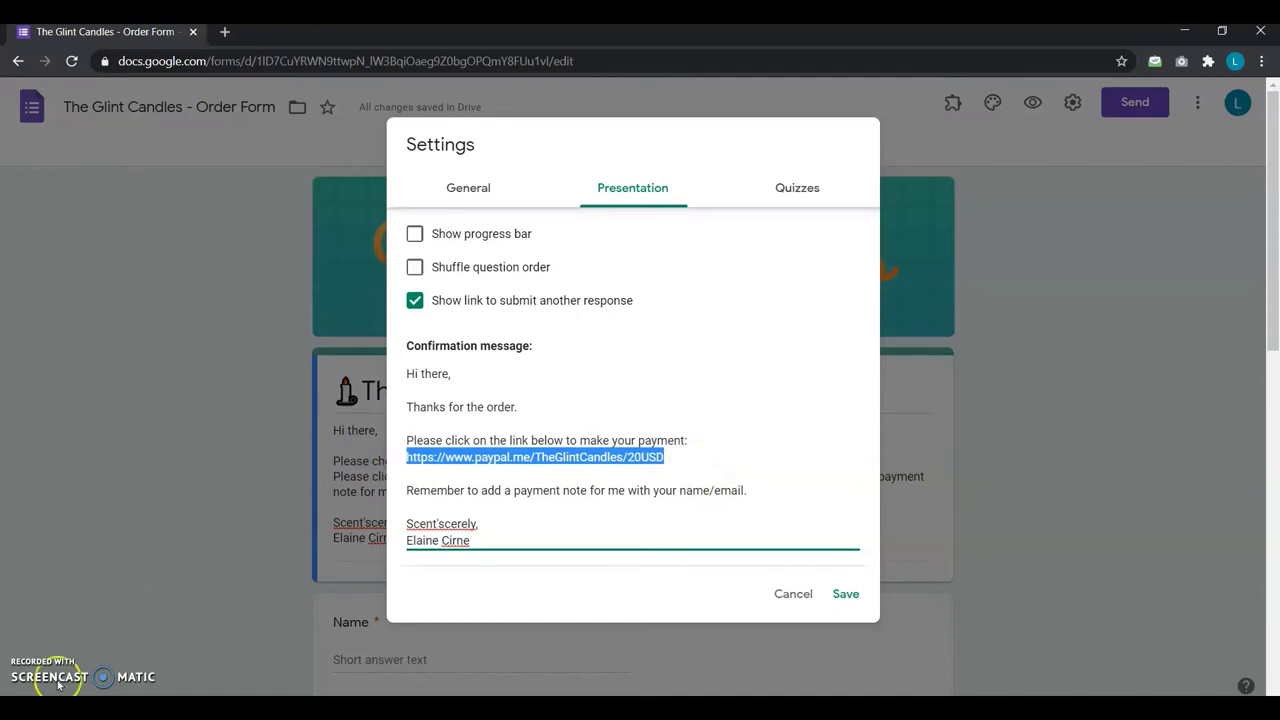
Open the PayPal payment link ending in 20USD from the submitted form's confirmation page.
{"action": "left_click", "coordinate": [653, 406]}
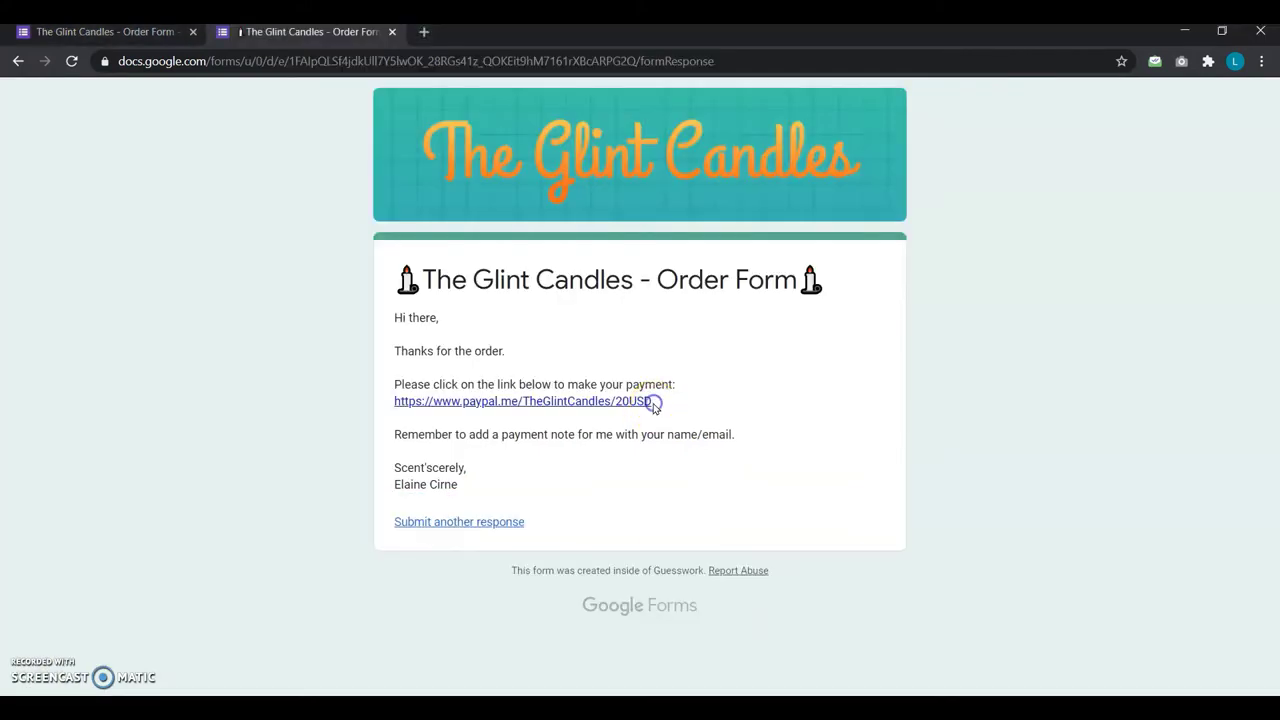
{"action": "left_click", "coordinate": [634, 407]}
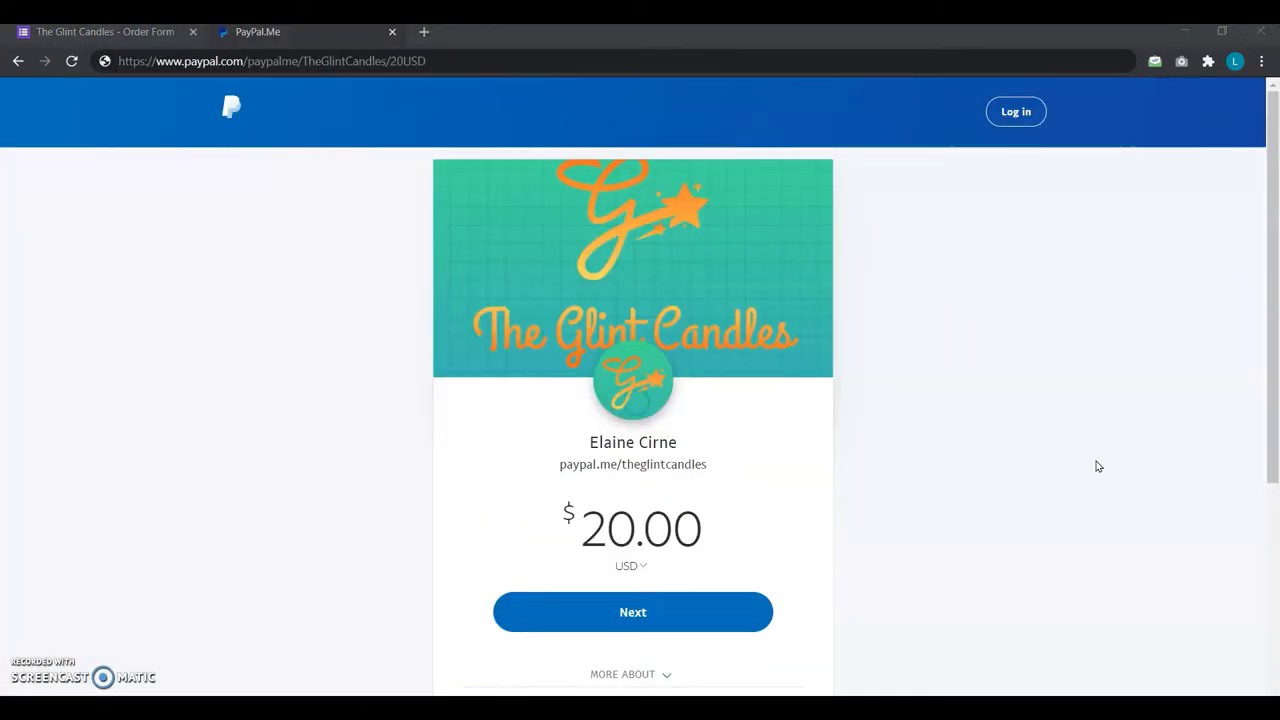
{"action": "left_click", "coordinate": [991, 509]}
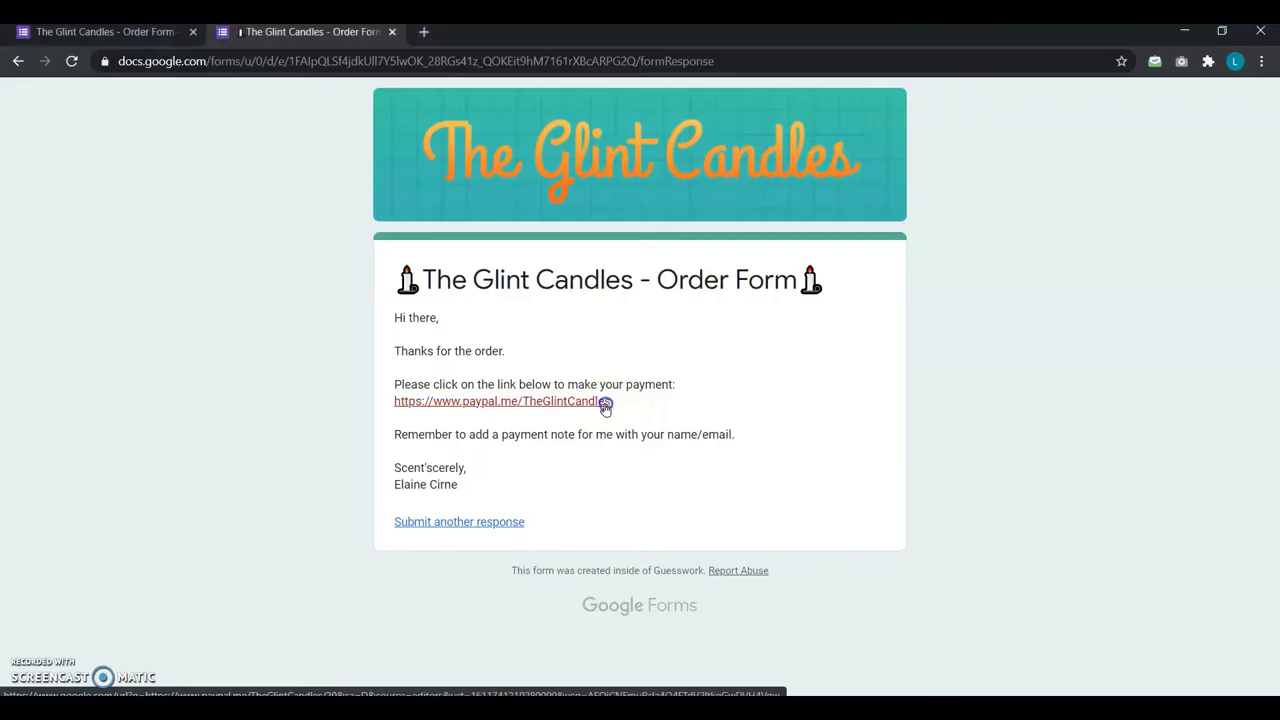
Open the PayPal link without a preset amount from the confirmation page and enter a payment amount of $20.00.
{"action": "left_click", "coordinate": [600, 403]}
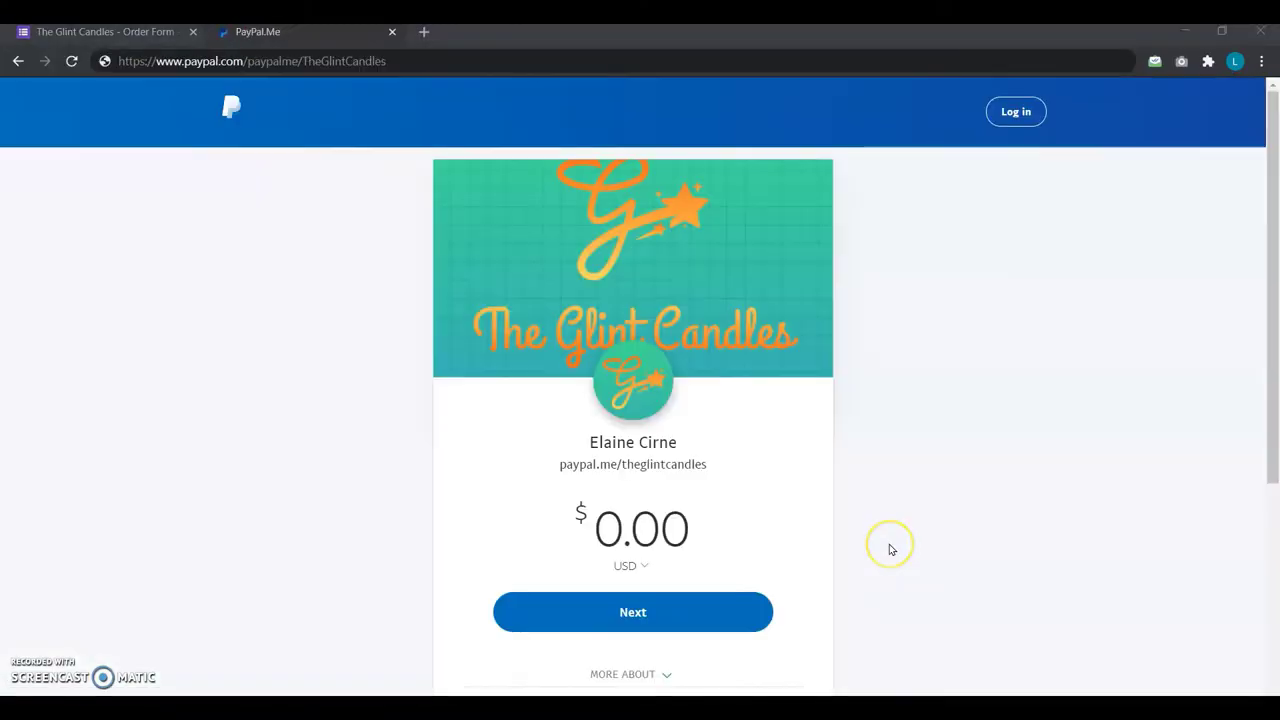
{"action": "left_click", "coordinate": [614, 546]}
{"action": "type", "text": "20"}
{"action": "key", "text": "BackSpace"}
{"action": "key", "text": "BackSpace"}
{"action": "type", "text": "2000"}
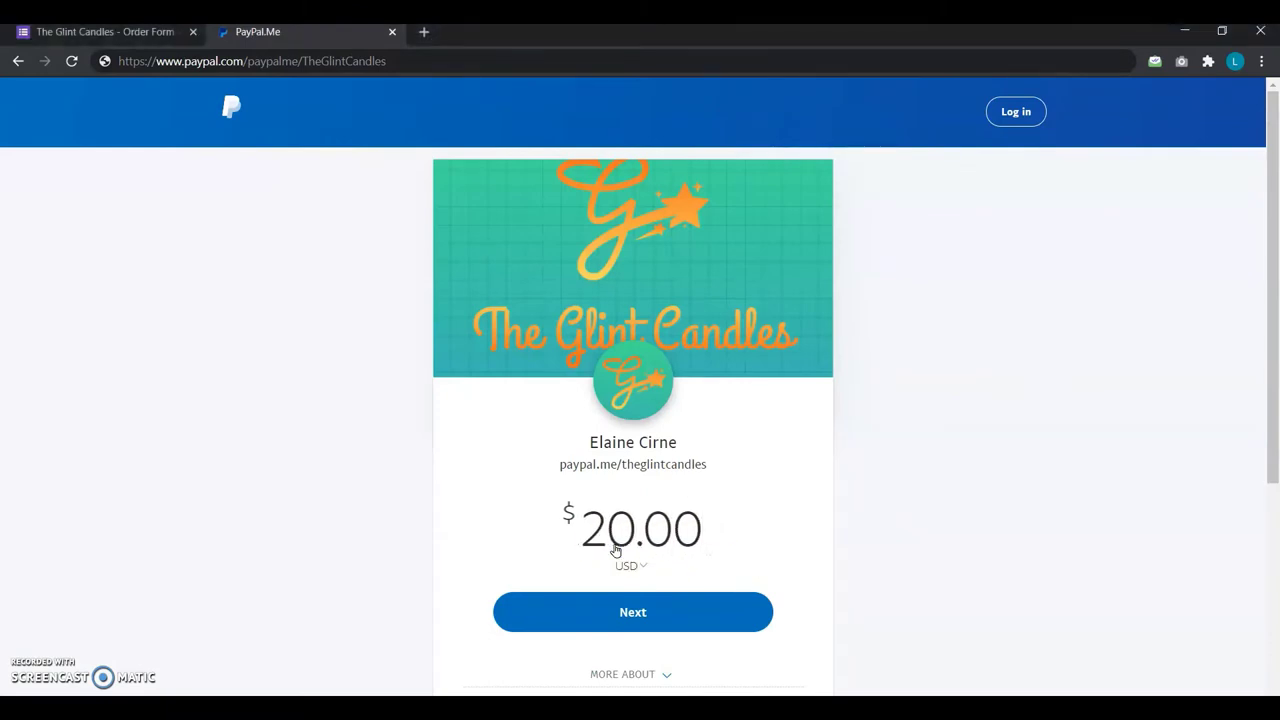
Set the PayPal payment amount to $10.00.
{"action": "key", "text": "BackSpace"}
{"action": "key", "text": "BackSpace"}
{"action": "key", "text": "BackSpace"}
{"action": "key", "text": "BackSpace"}
{"action": "type", "text": "1000"}
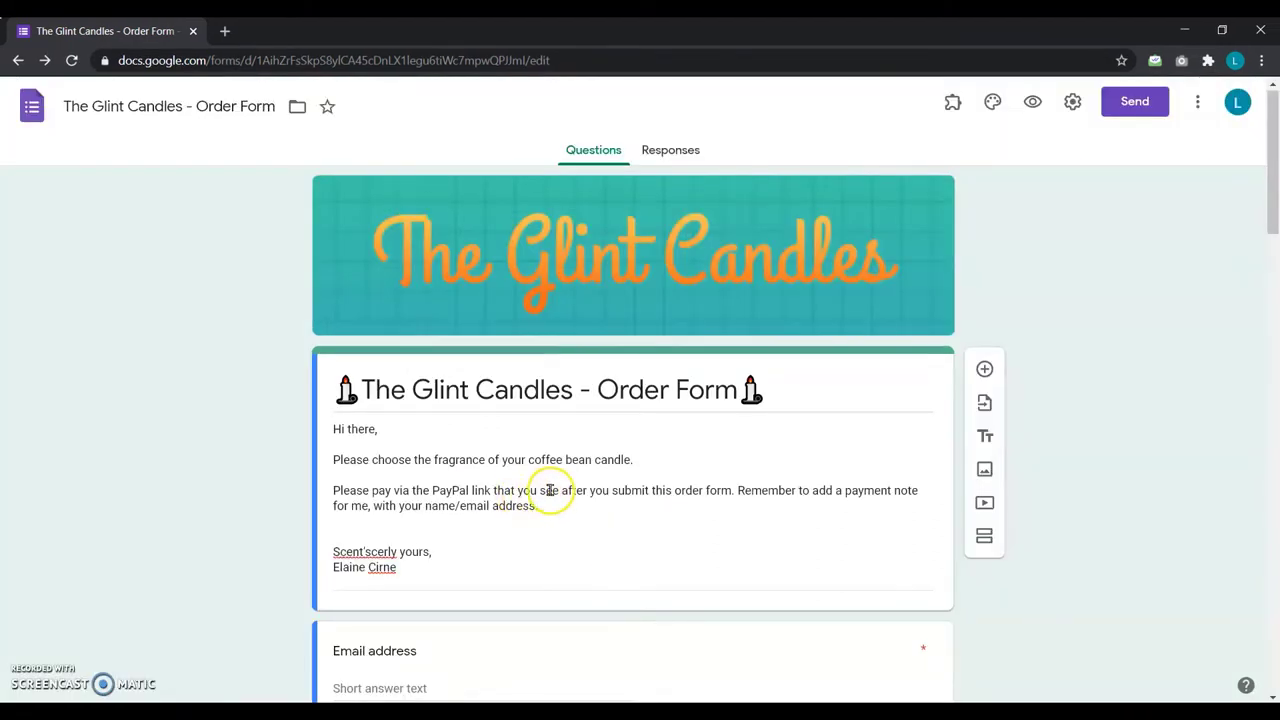
In the form description, replace "after you submit" with "at the end of" in the PayPal link sentence.
{"action": "triple_click", "coordinate": [551, 491]}
{"action": "left_click_drag", "start_coordinate": [566, 489], "coordinate": [654, 491]}
{"action": "key", "text": "BackSpace"}
{"action": "type", "text": "at the end of"}
Add a title and description block named "Payment method" below the Coffee Bean Candle question.
{"action": "scroll", "coordinate": [660, 555], "scroll_direction": "down", "scroll_amount": 8}
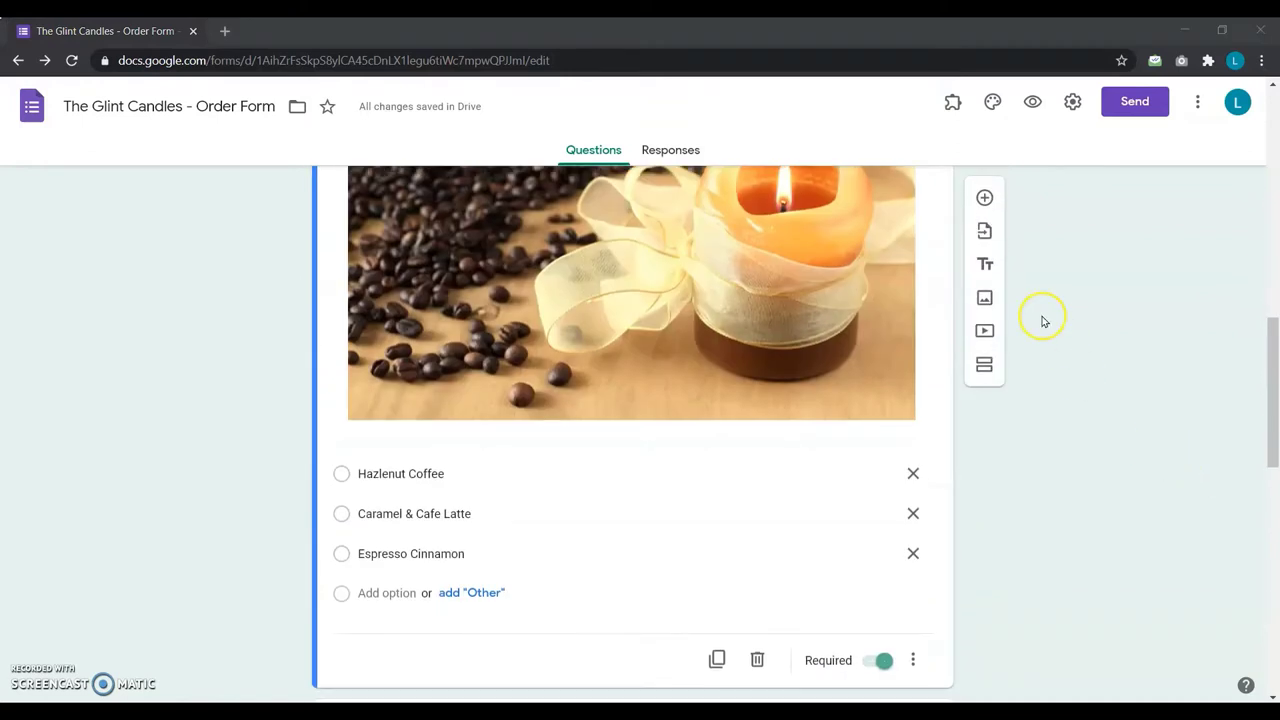
{"action": "left_click", "coordinate": [985, 264]}
{"action": "type", "text": "Payment method"}
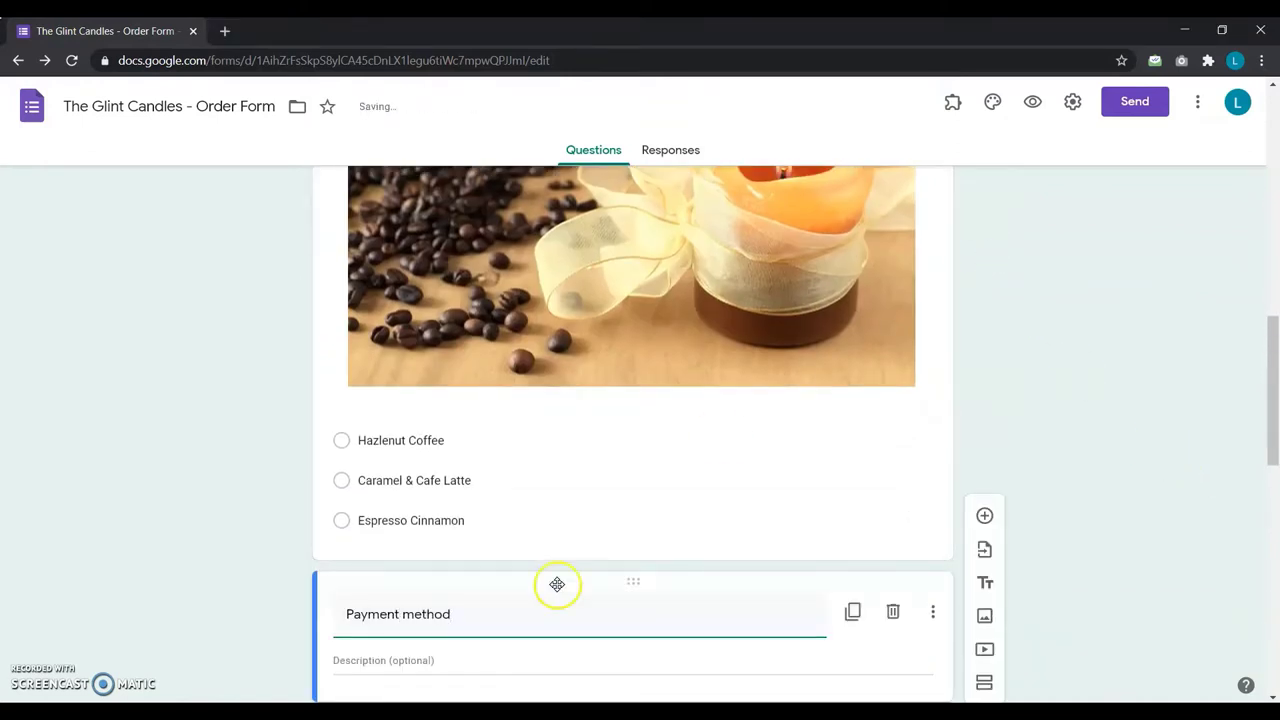
Describe the Payment method section with "Payment is due before your candle is made. Please include your name/email address in the notes when you make the PayPal payment.".
{"action": "left_click", "coordinate": [382, 662]}
{"action": "type", "text": "Payment is due before your candle is made."}
{"action": "type", "text": "Please include your name/email address in the notes when you make the PayPal payment."}
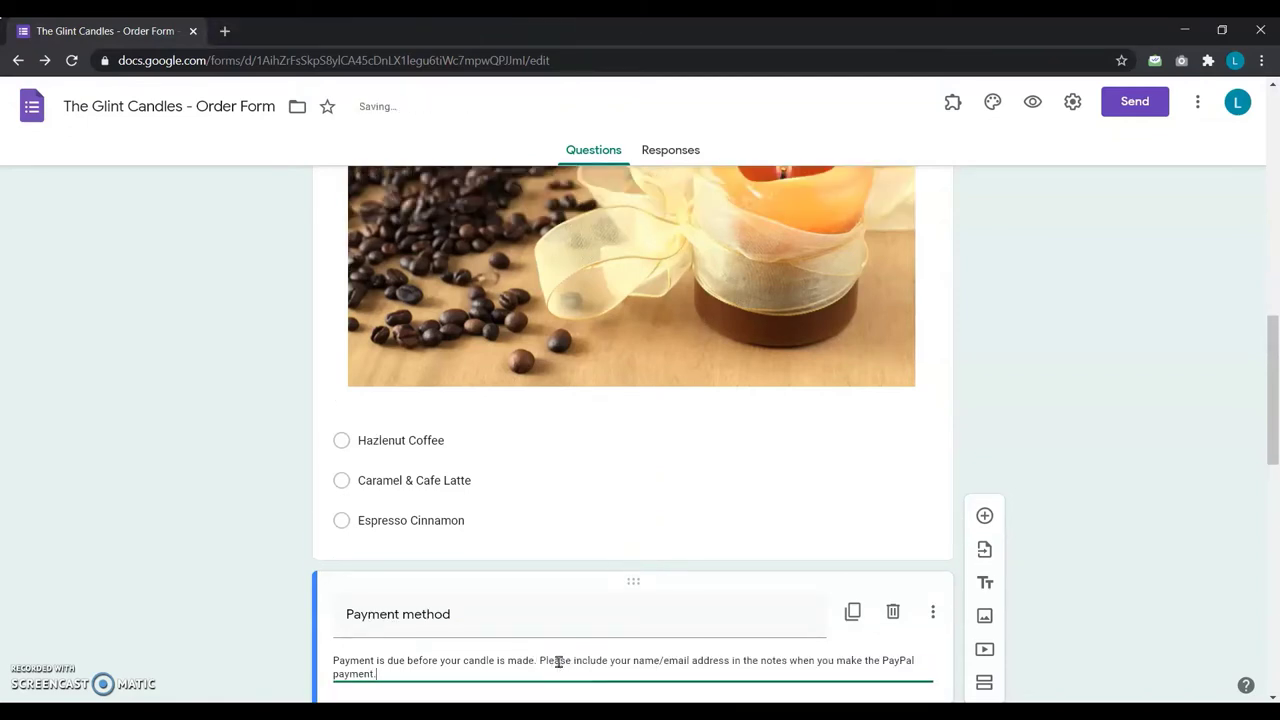
{"action": "key", "text": "Return"}
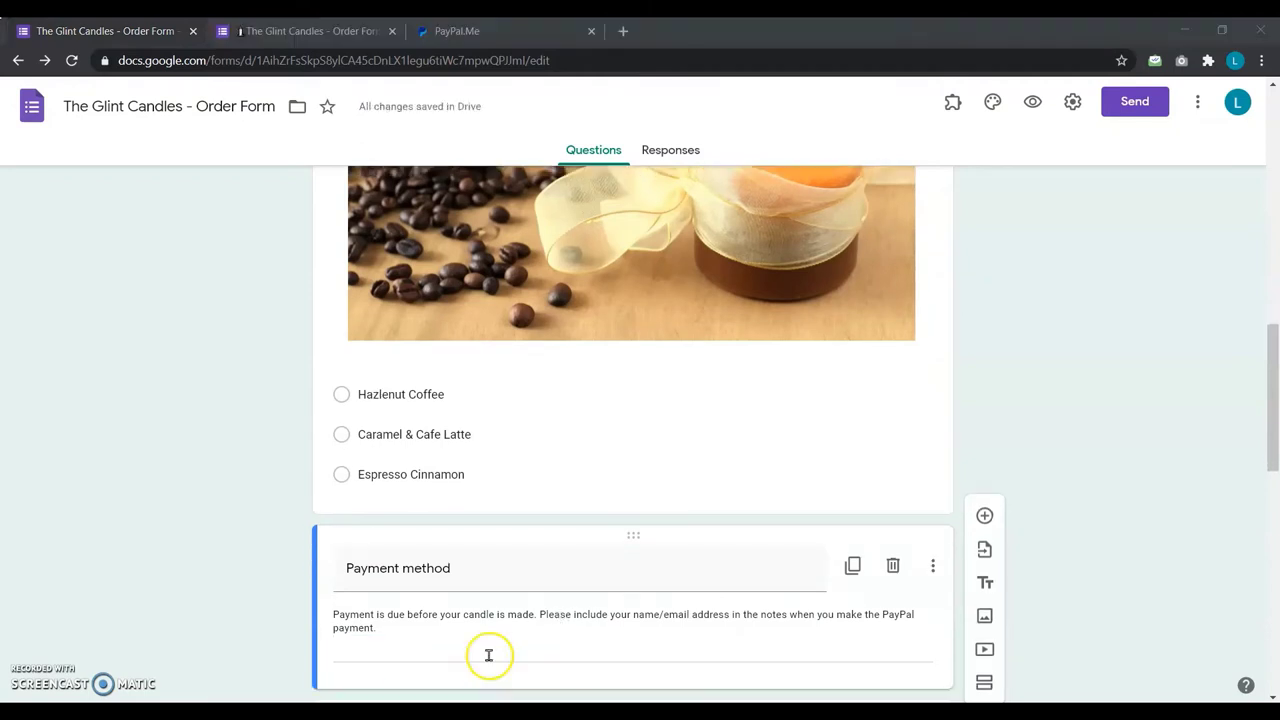
{"action": "left_click", "coordinate": [489, 654]}
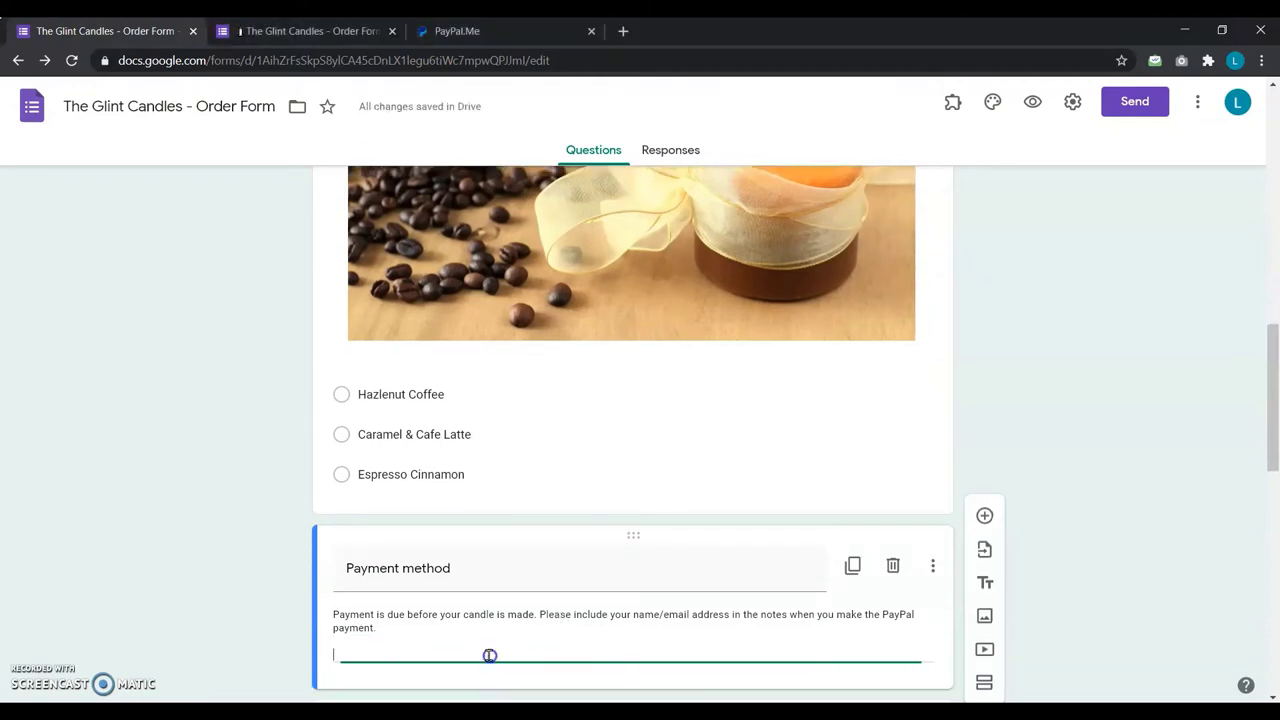
{"action": "type", "text": "https://paypal.me/TheGlintCups/20USD"}
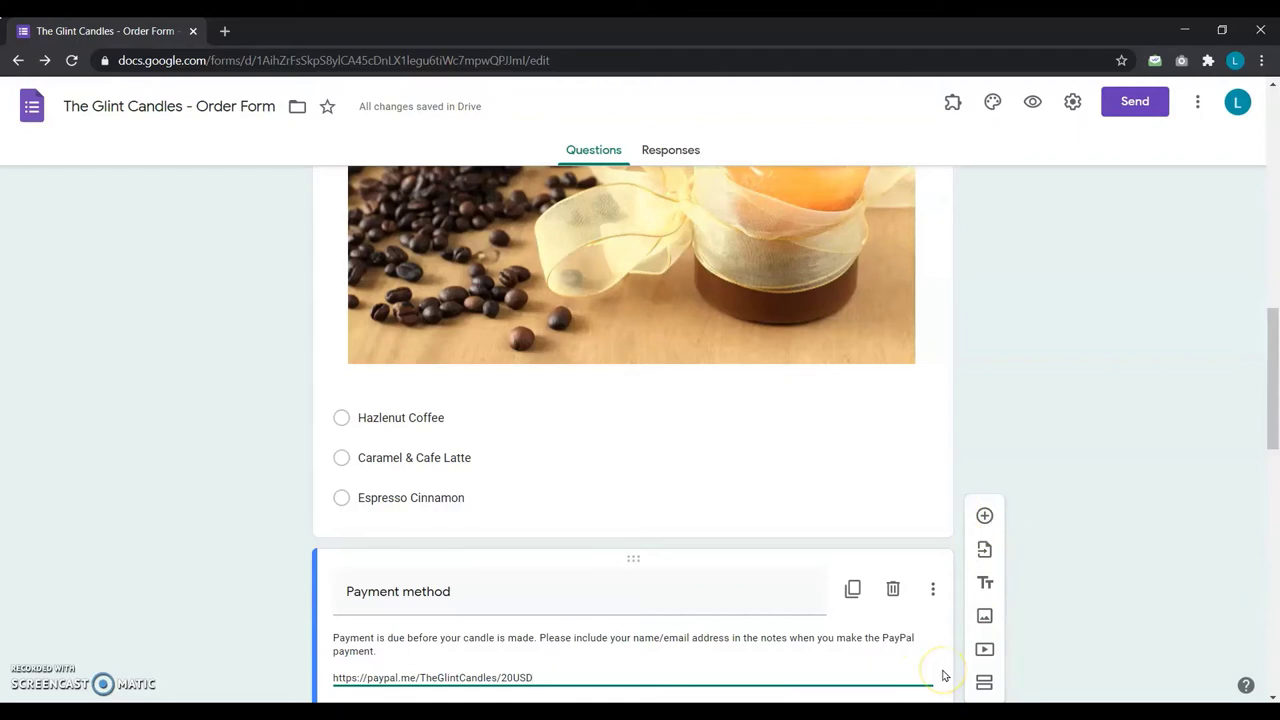
{"action": "left_click", "coordinate": [946, 667]}
Add a short answer question titled "PayPal id/Payment reference number" below the Payment method section.
{"action": "left_click", "coordinate": [984, 516]}
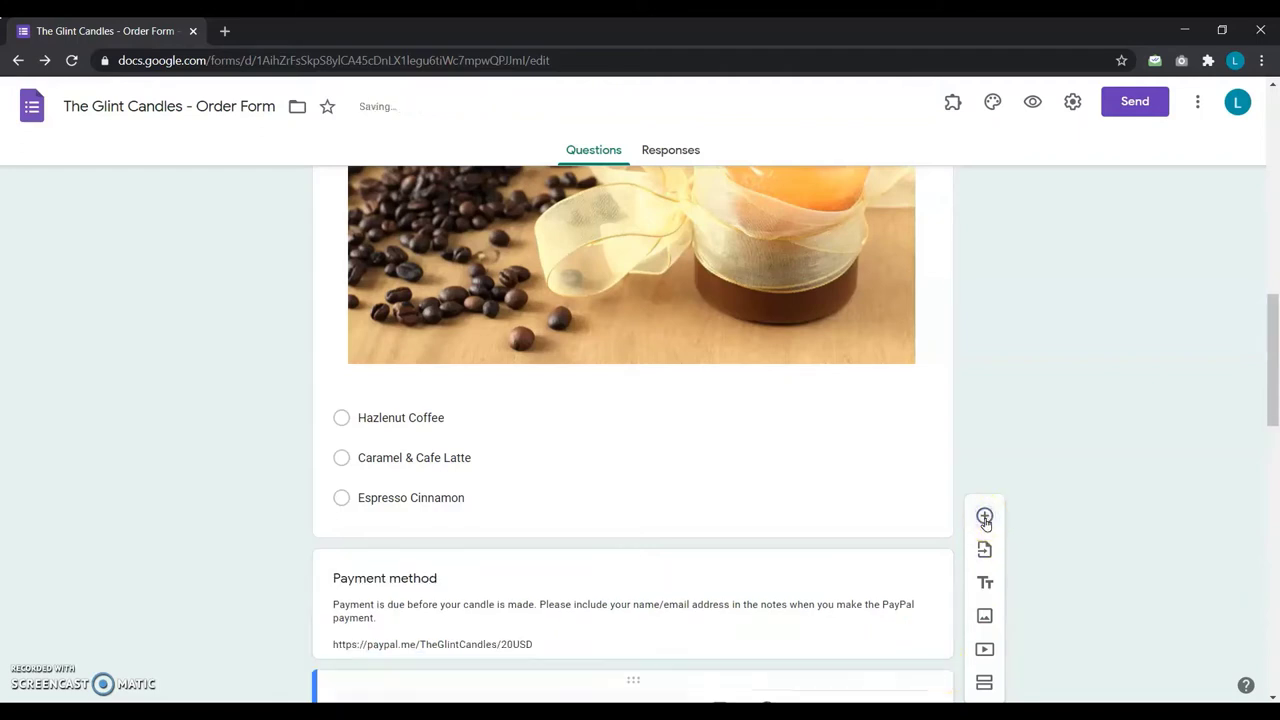
{"action": "left_click", "coordinate": [882, 490]}
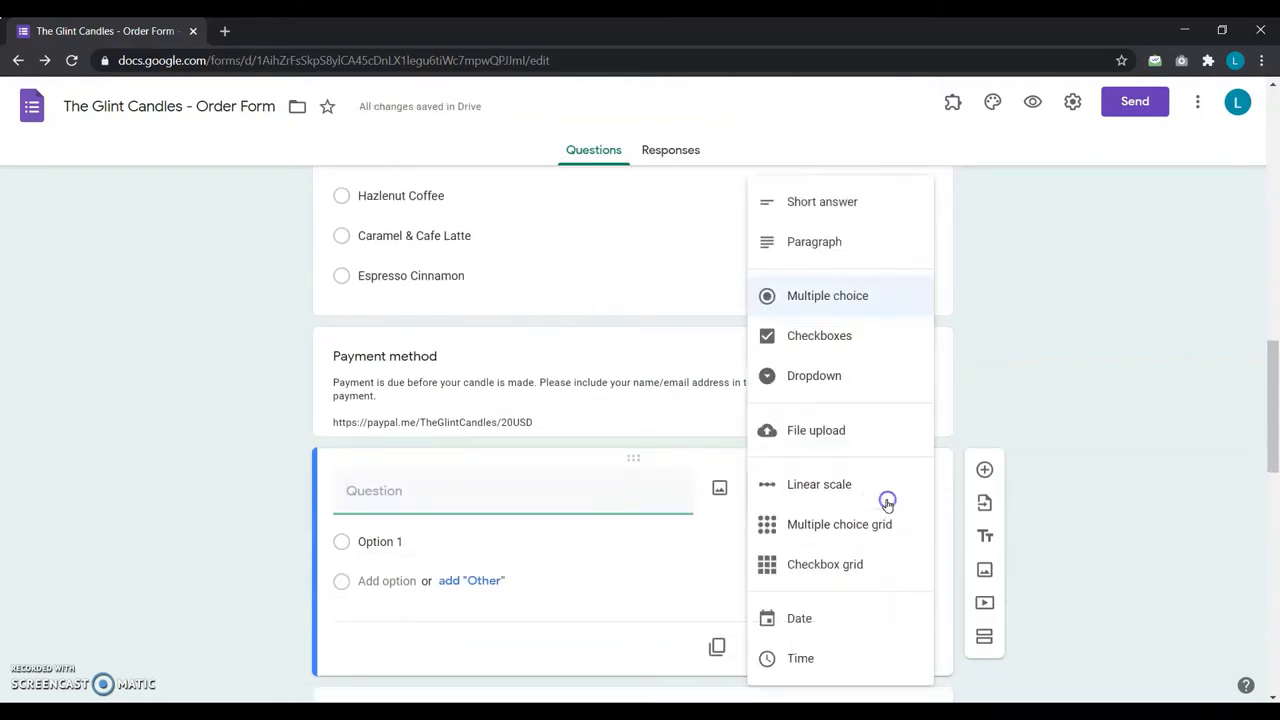
{"action": "left_click", "coordinate": [849, 203]}
{"action": "left_click", "coordinate": [440, 494]}
{"action": "type", "text": "PayPal "}
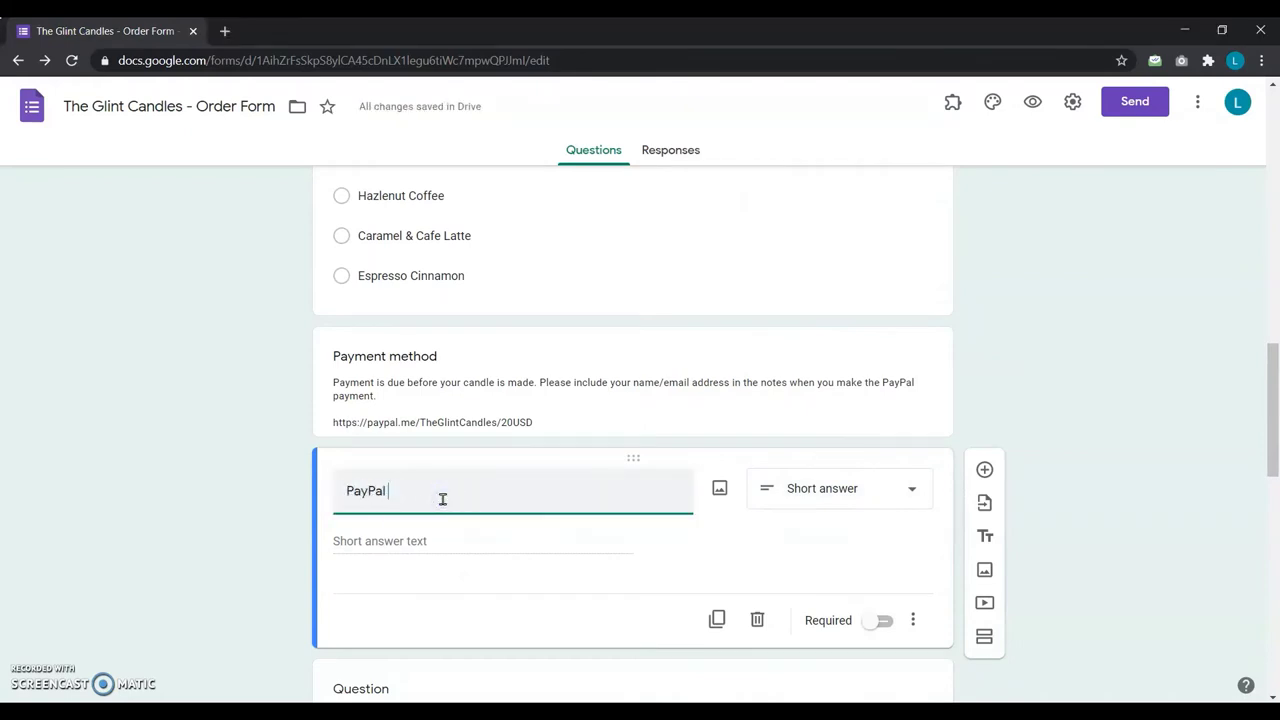
{"action": "type", "text": "id/Payment reference number"}
Give the payment reference question the description "This information is required for payment reconciliation." and make it required.
{"action": "left_click", "coordinate": [471, 542]}
{"action": "left_click", "coordinate": [912, 620]}
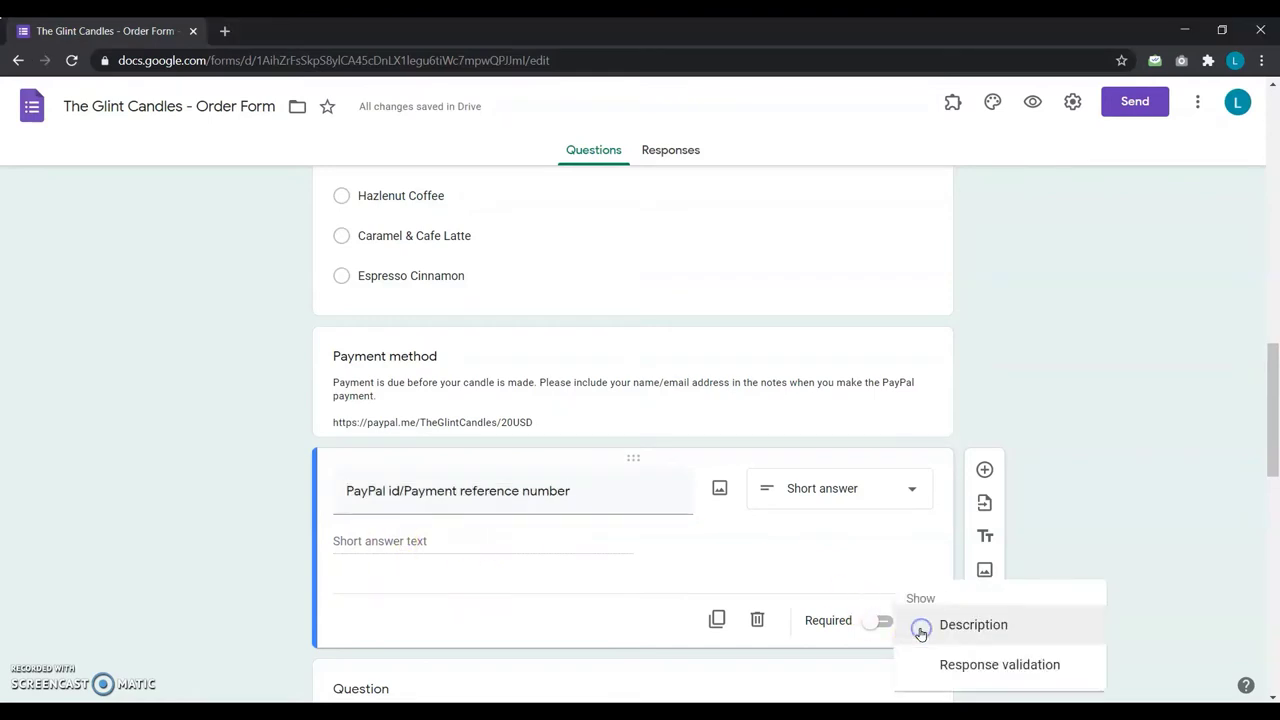
{"action": "left_click", "coordinate": [979, 628]}
{"action": "type", "text": "This information is required for payment reconciliation."}
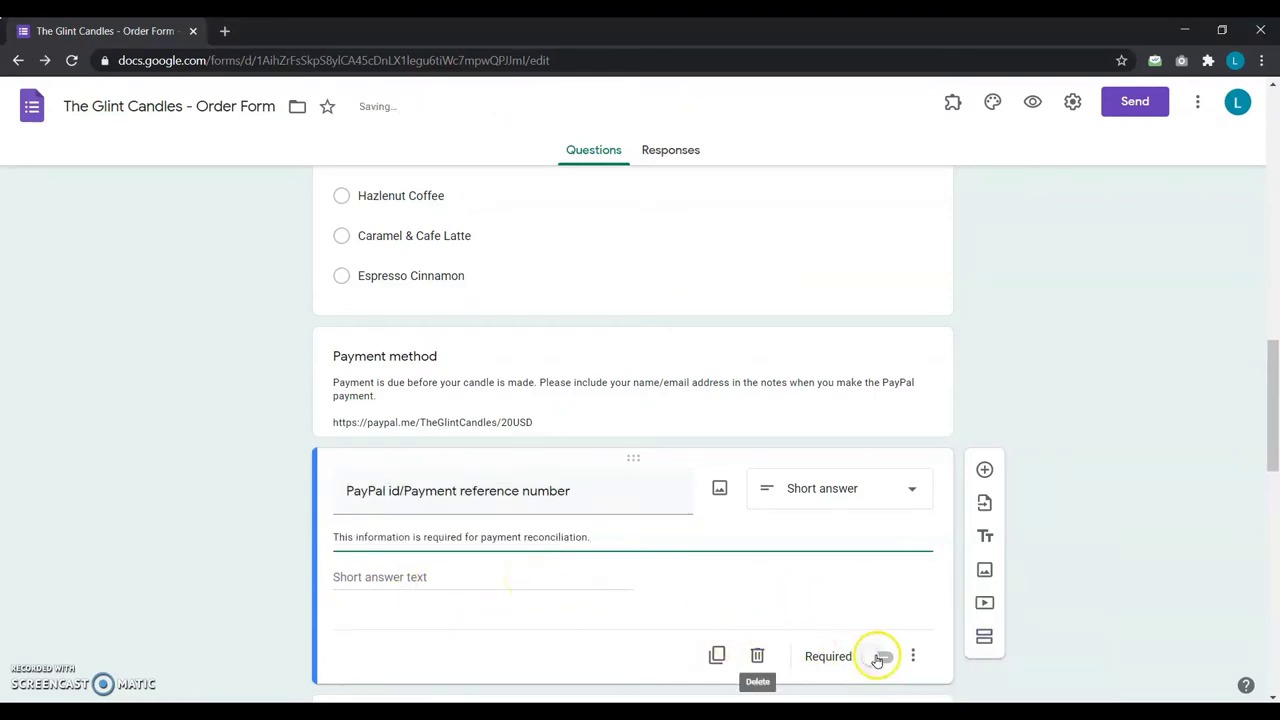
{"action": "left_click", "coordinate": [886, 658]}
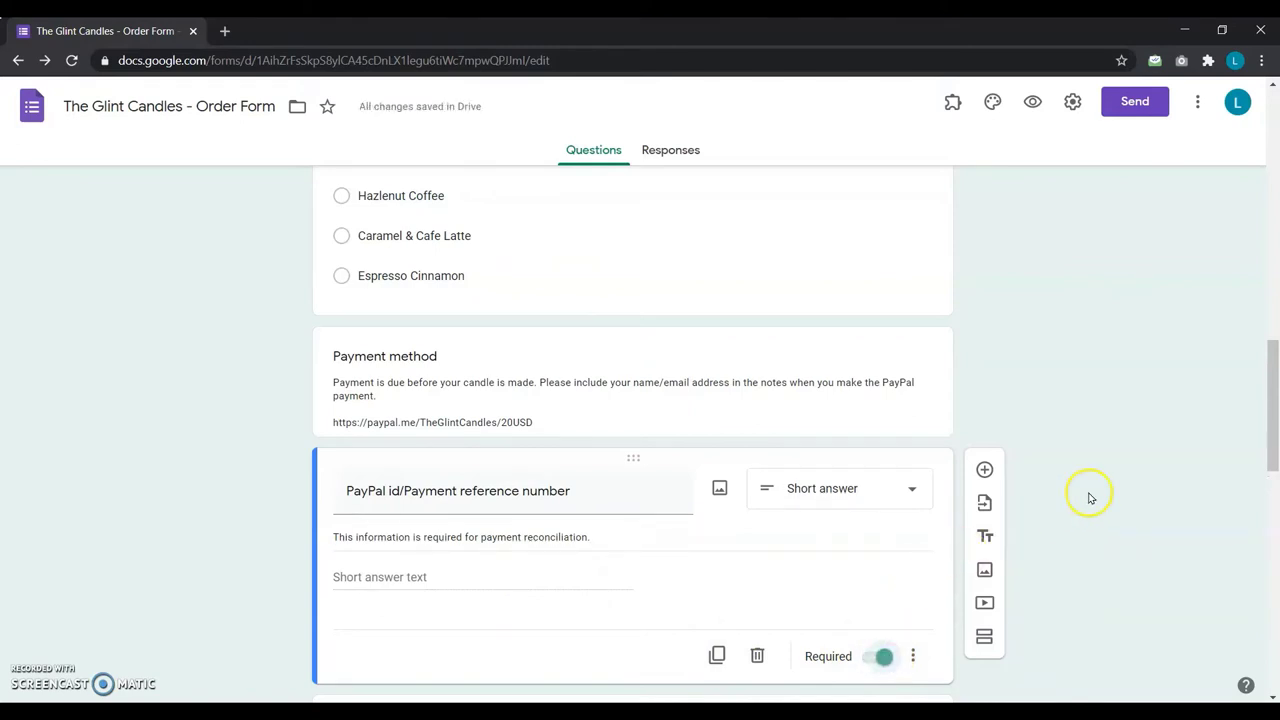
Preview the order form and review its questions through the payment link and payment reference field.
{"action": "left_click", "coordinate": [1034, 106]}
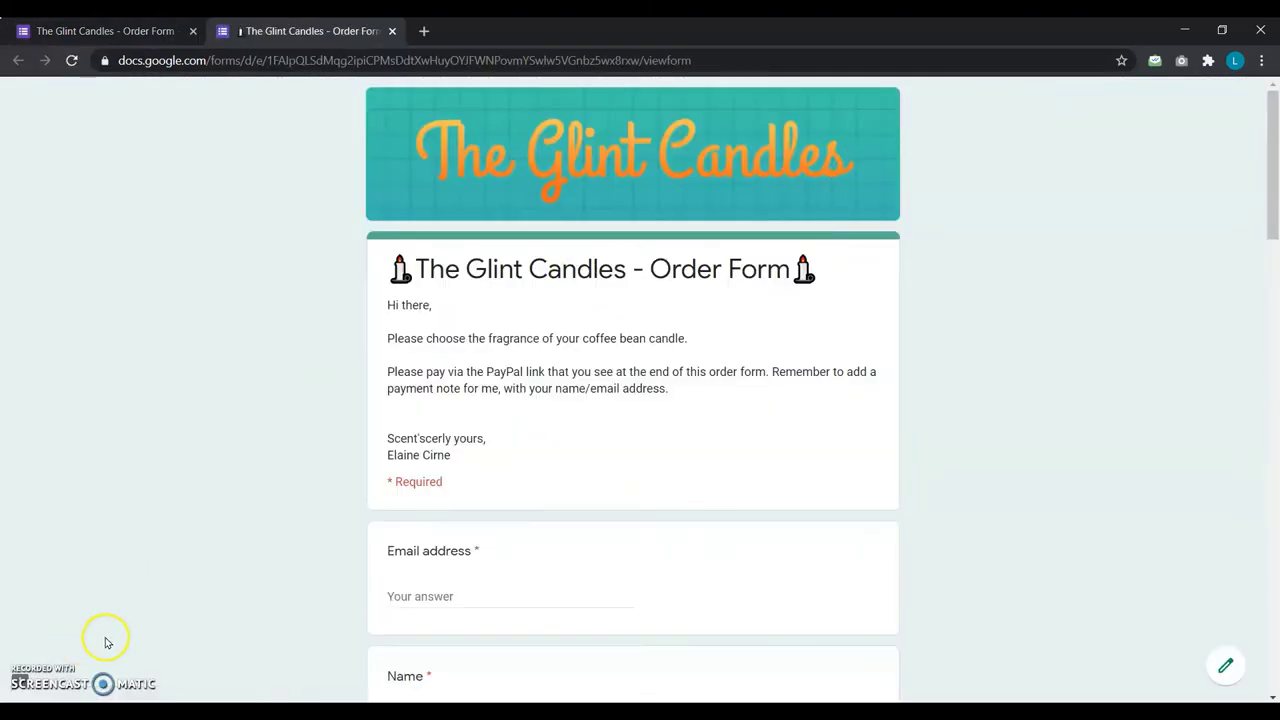
{"action": "scroll", "coordinate": [266, 592], "scroll_direction": "down", "scroll_amount": 4}
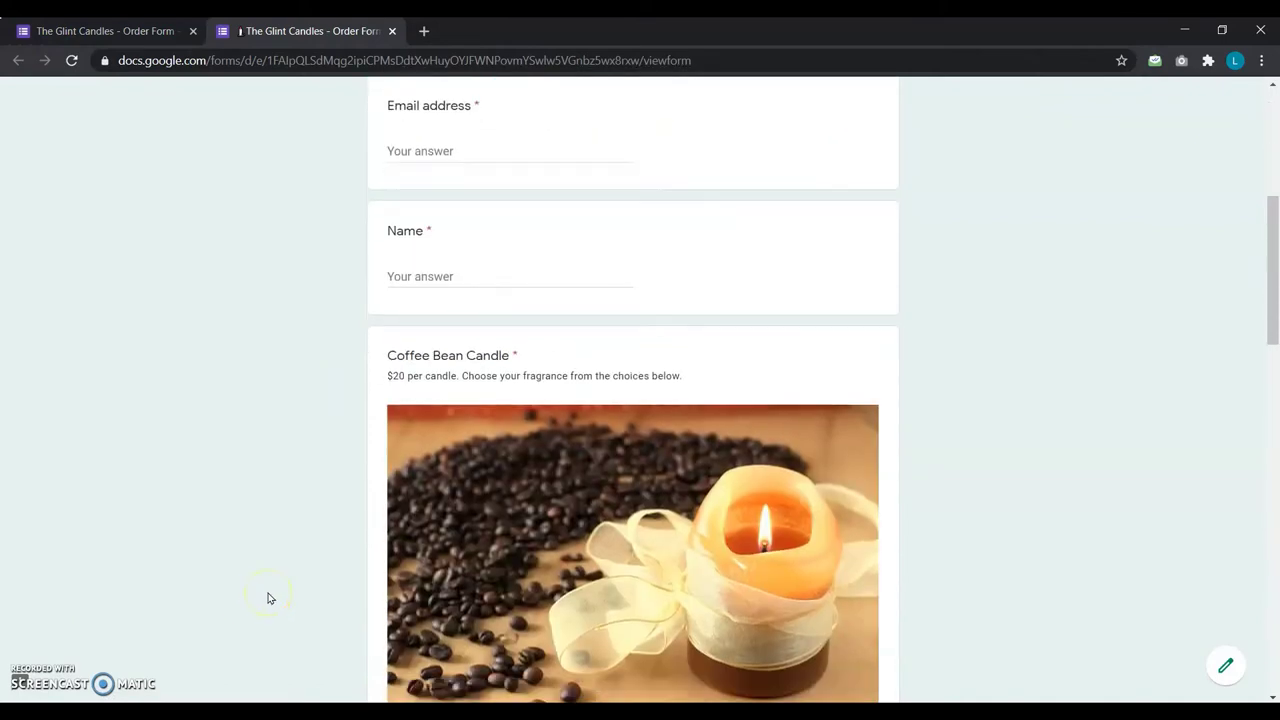
{"action": "scroll", "coordinate": [268, 598], "scroll_direction": "down", "scroll_amount": 2}
{"action": "scroll", "coordinate": [268, 598], "scroll_direction": "down", "scroll_amount": 2}
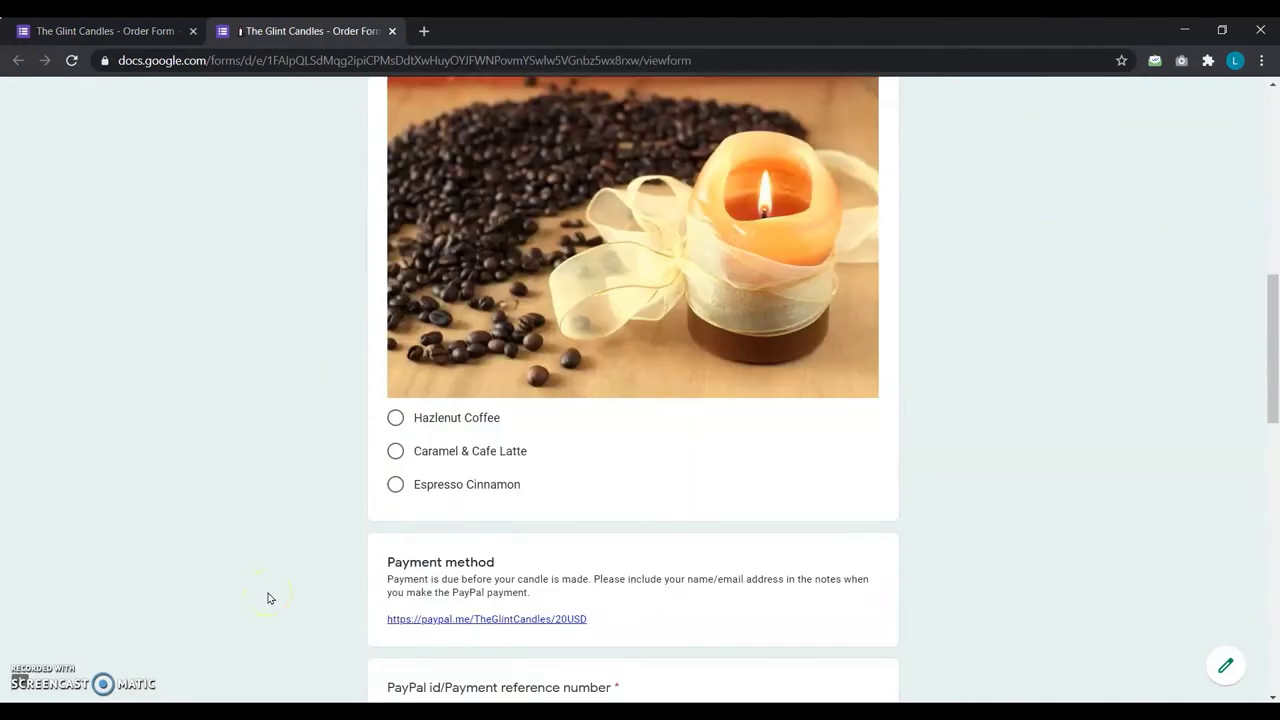
{"action": "scroll", "coordinate": [268, 598], "scroll_direction": "down", "scroll_amount": 2}
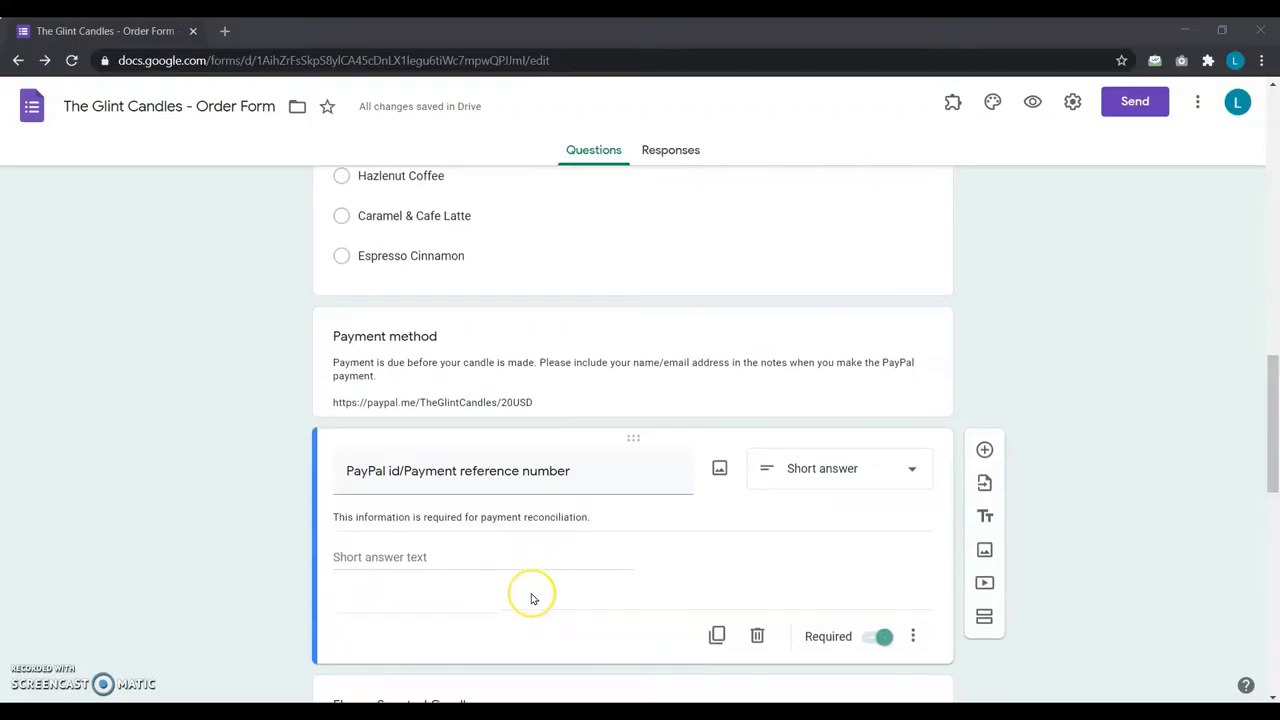
Examine the Flower Scented Candle question's price description, picture and fragrance options in the form editor.
{"action": "scroll", "coordinate": [528, 594], "scroll_direction": "down", "scroll_amount": 2}
{"action": "scroll", "coordinate": [530, 598], "scroll_direction": "down", "scroll_amount": 1}
{"action": "scroll", "coordinate": [531, 598], "scroll_direction": "down", "scroll_amount": 3}
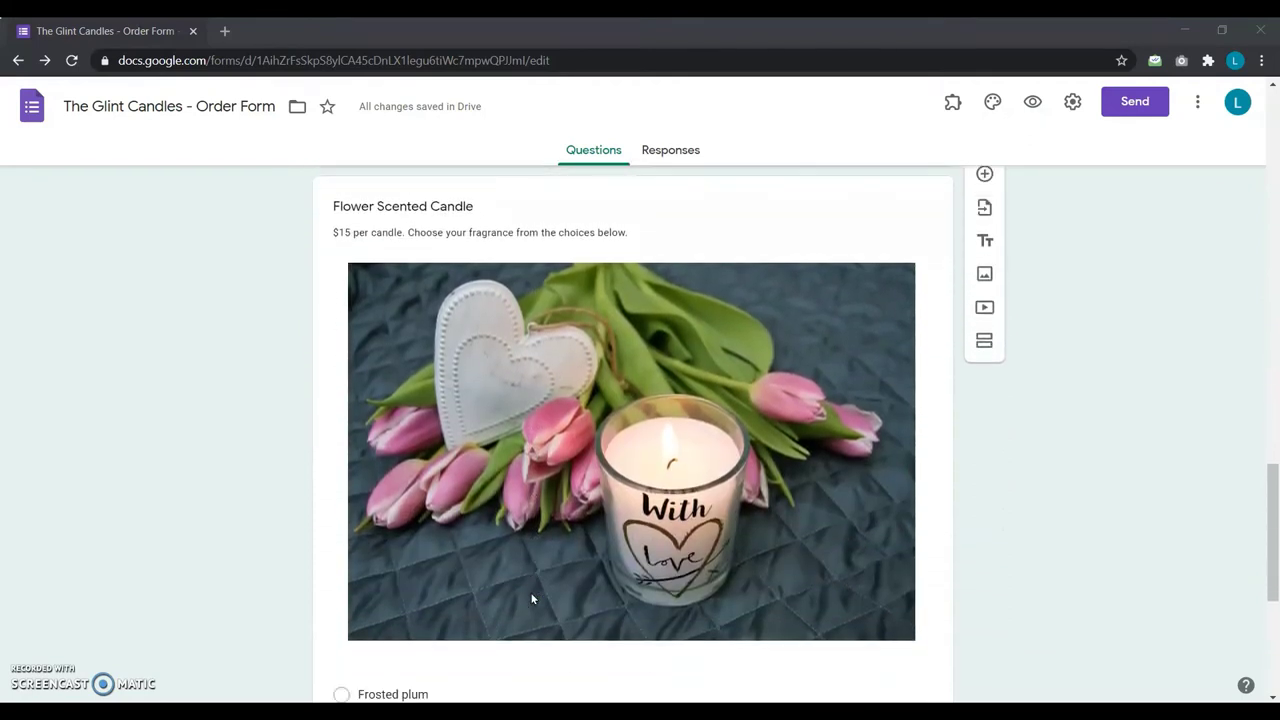
{"action": "left_click", "coordinate": [386, 314]}
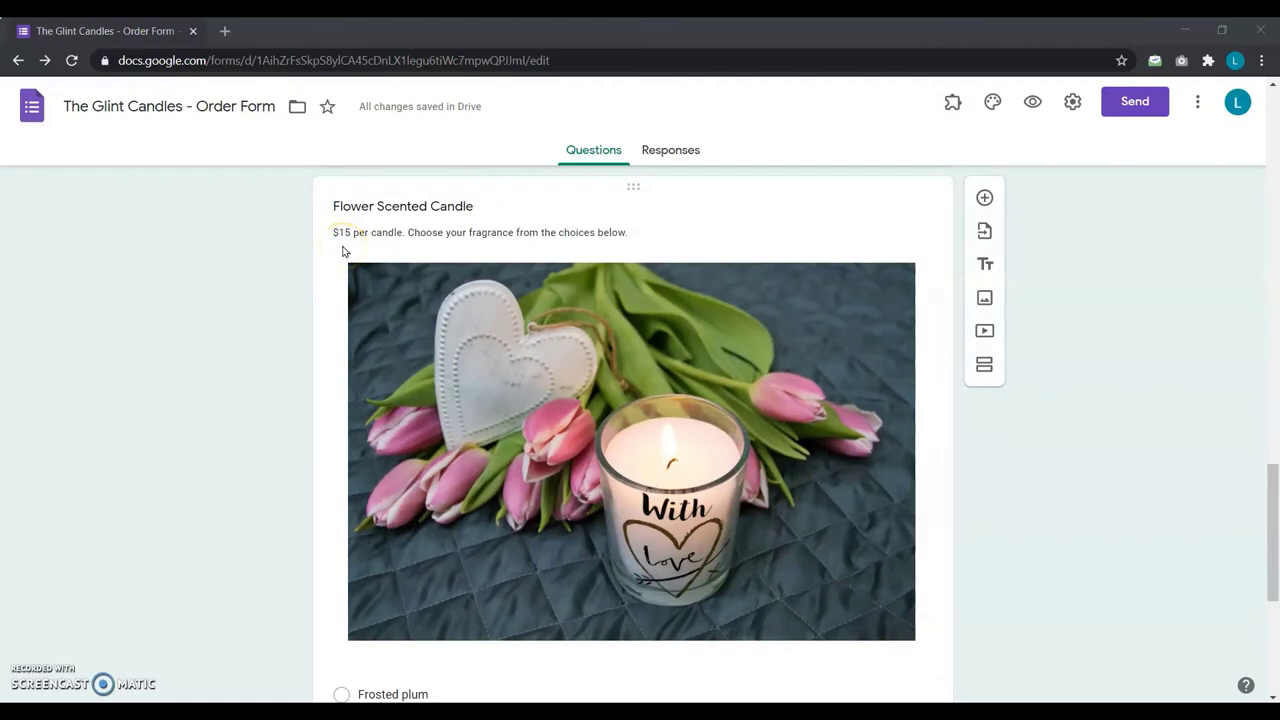
{"action": "left_click_drag", "start_coordinate": [379, 266], "coordinate": [641, 471]}
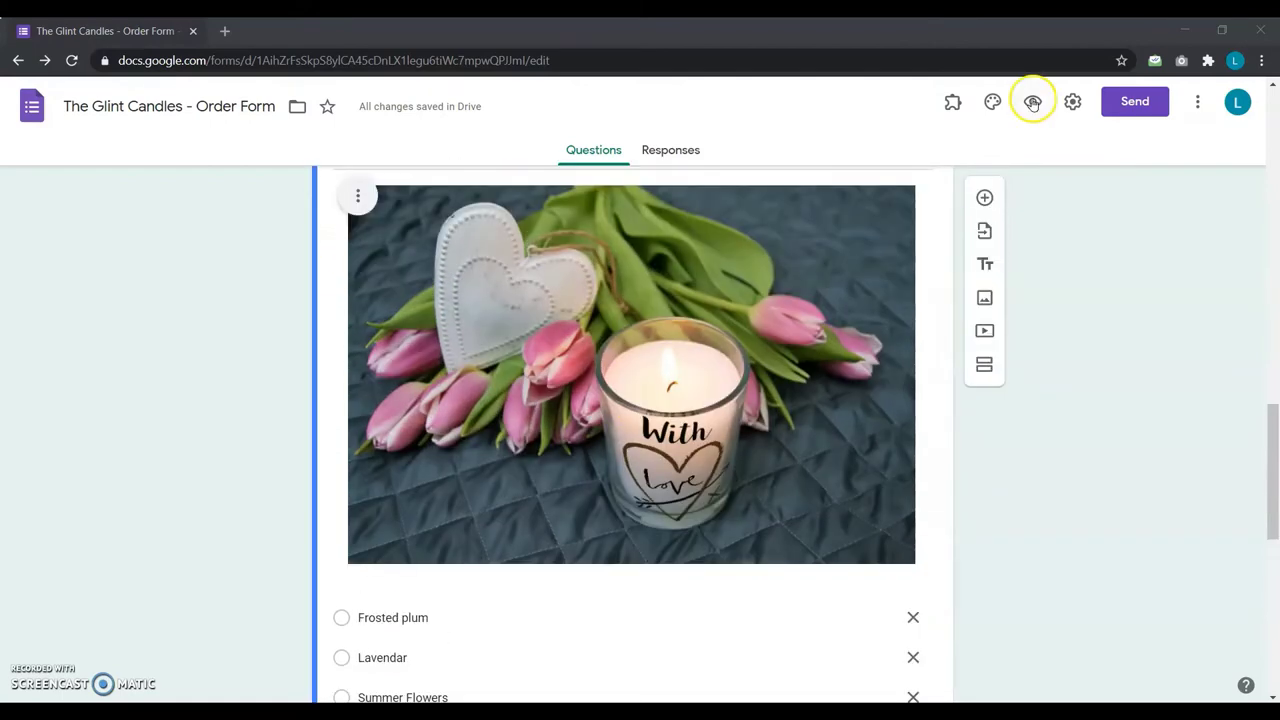
Preview the order form and choose Lavendar for the Flower Scented Candle, keeping the payment link in view.
{"action": "left_click", "coordinate": [1032, 102]}
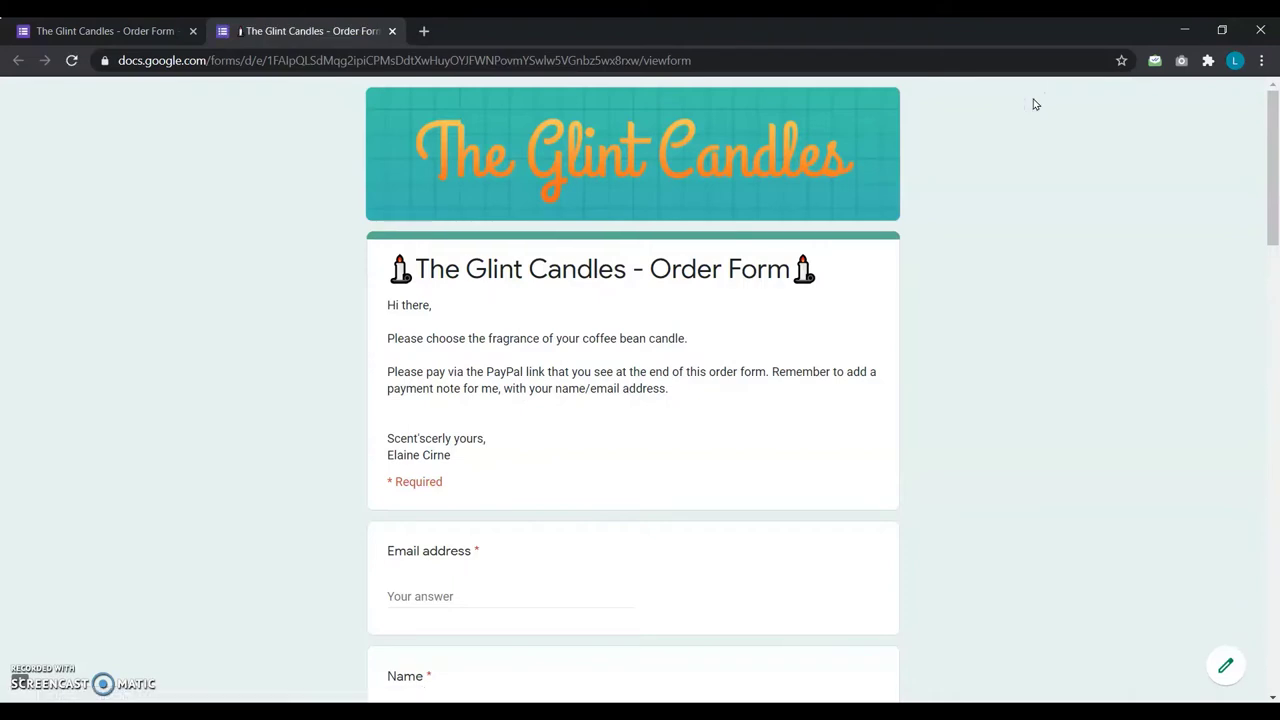
{"action": "scroll", "coordinate": [922, 395], "scroll_direction": "down", "scroll_amount": 2}
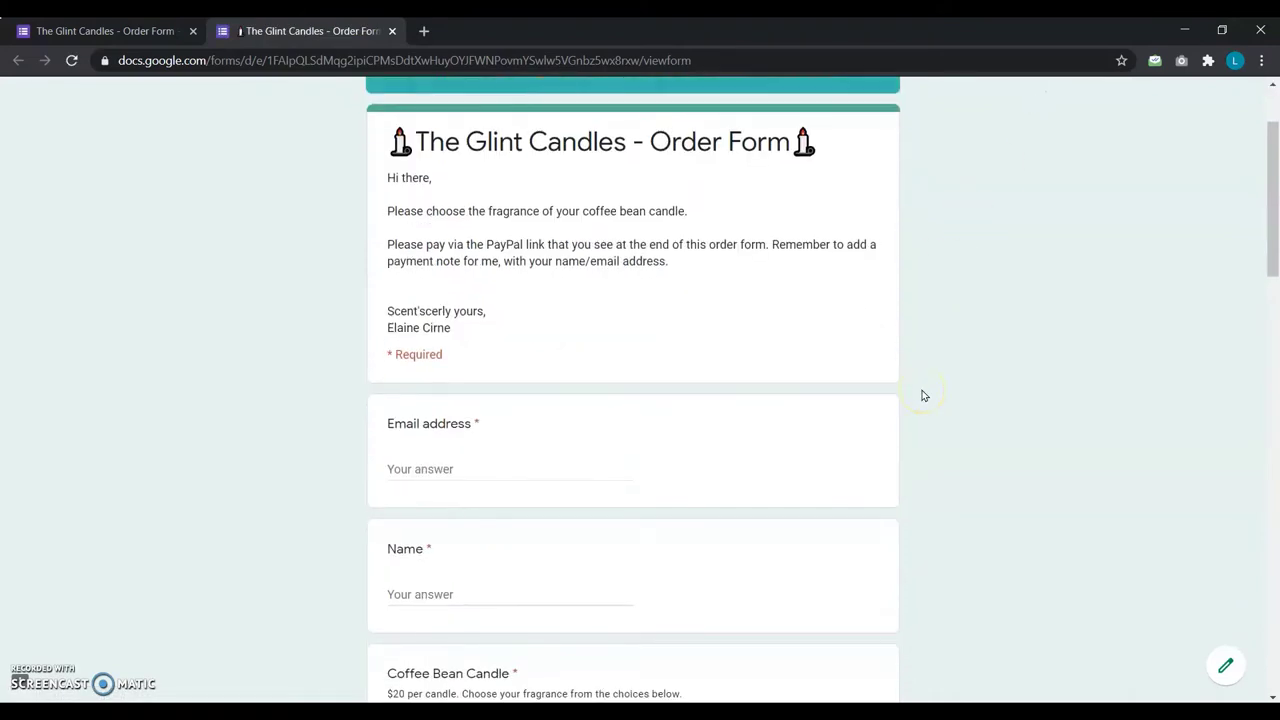
{"action": "scroll", "coordinate": [922, 395], "scroll_direction": "down", "scroll_amount": 5}
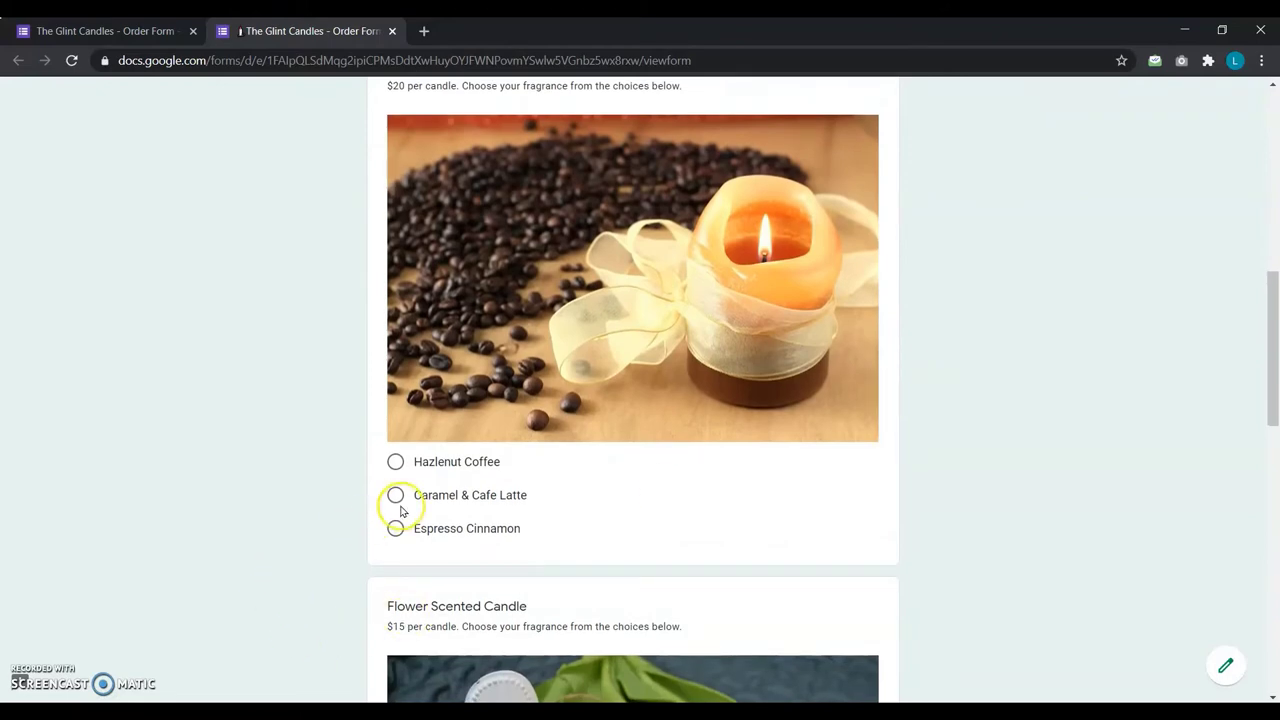
{"action": "scroll", "coordinate": [398, 505], "scroll_direction": "down", "scroll_amount": 5}
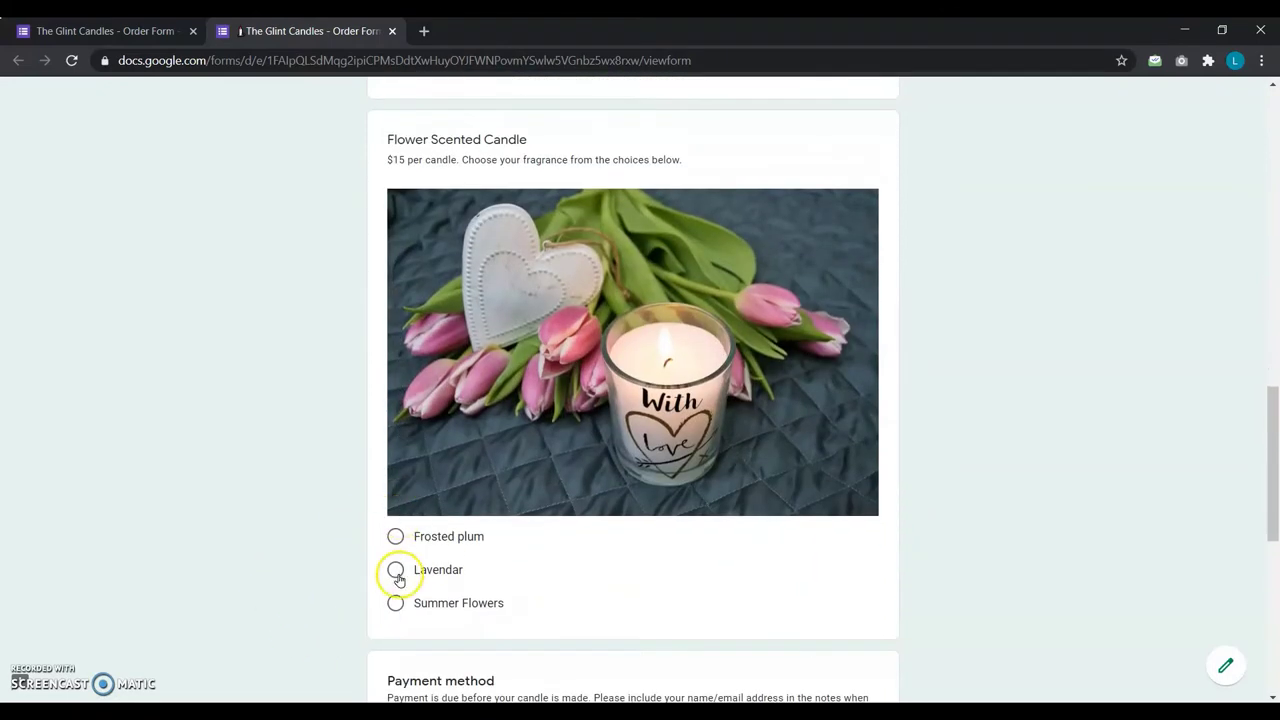
{"action": "left_click", "coordinate": [397, 572]}
{"action": "scroll", "coordinate": [397, 574], "scroll_direction": "down", "scroll_amount": 2}
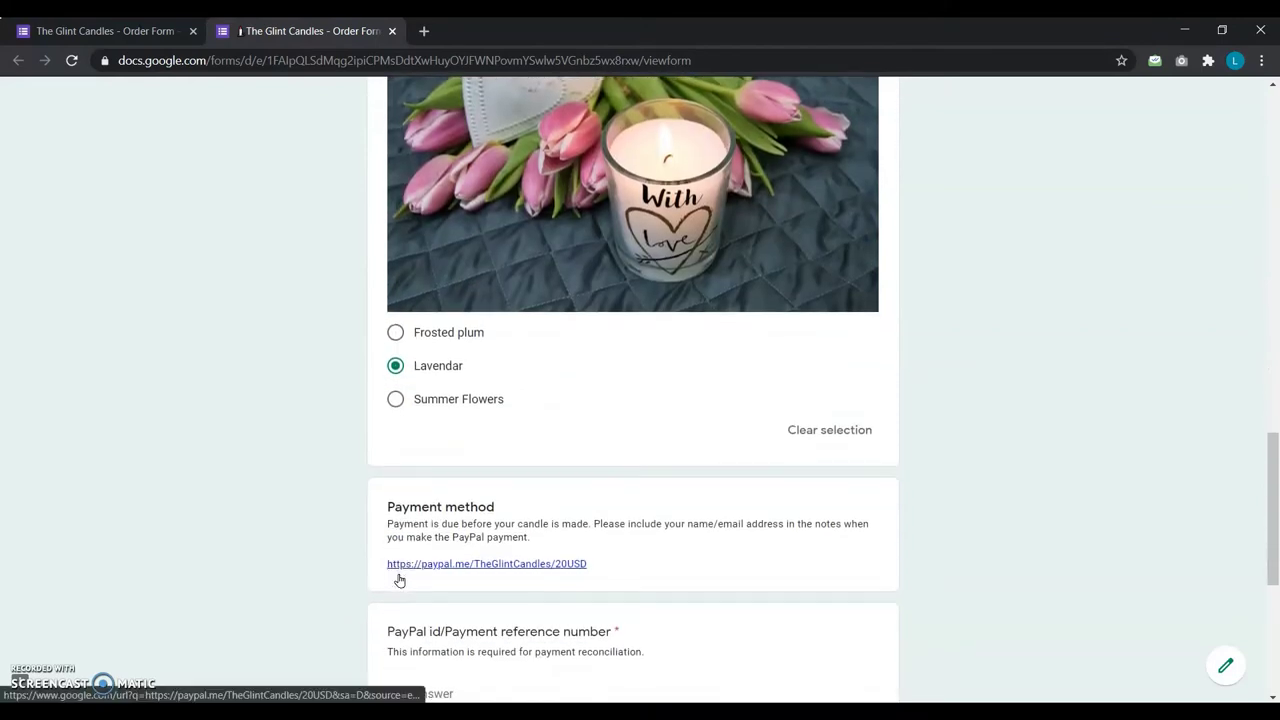
Compare the amount in the previewed form's PayPal link with the per-candle prices of the Flower Scented and Coffee Bean candles.
{"action": "scroll", "coordinate": [399, 580], "scroll_direction": "down", "scroll_amount": 1}
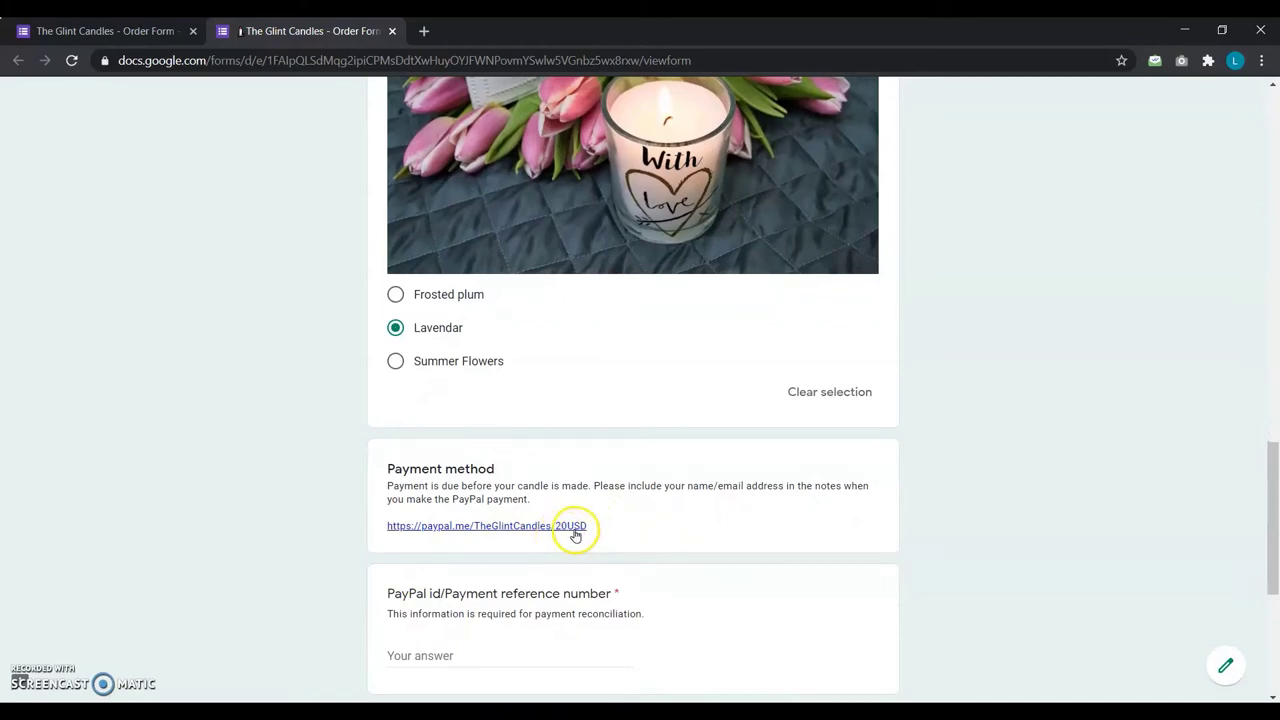
{"action": "scroll", "coordinate": [575, 533], "scroll_direction": "up", "scroll_amount": 3}
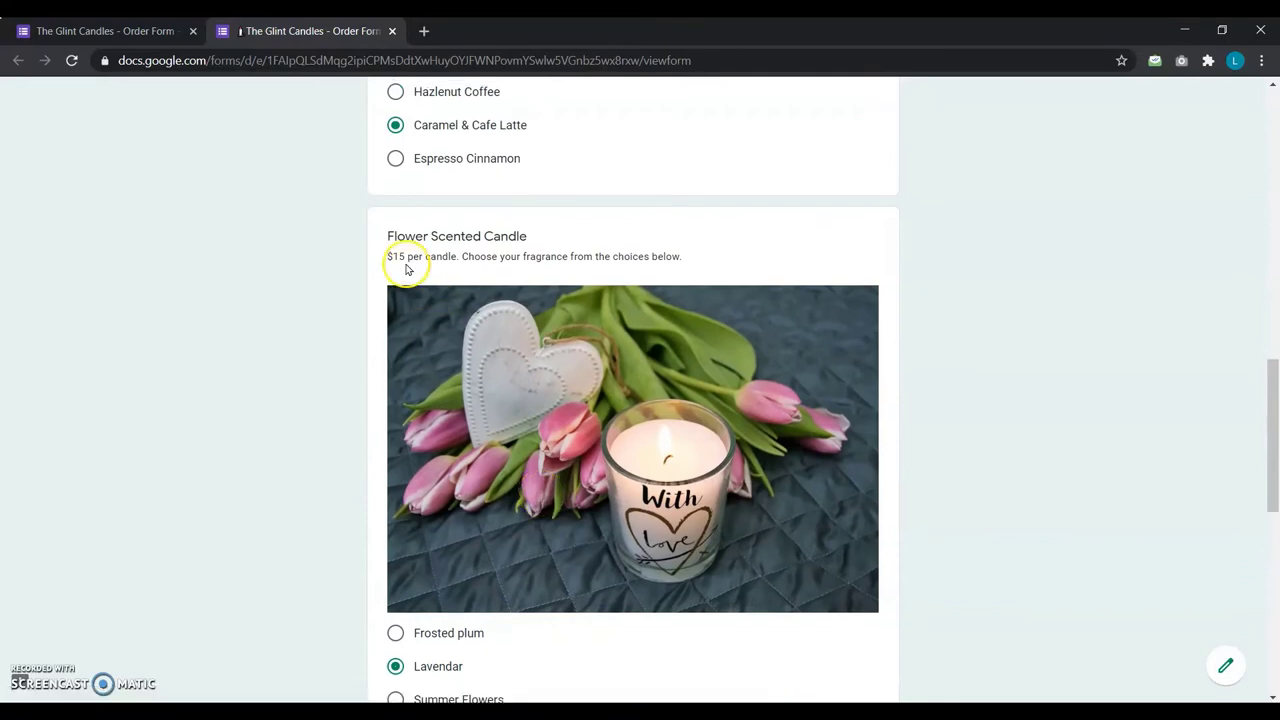
{"action": "scroll", "coordinate": [412, 255], "scroll_direction": "up", "scroll_amount": 4}
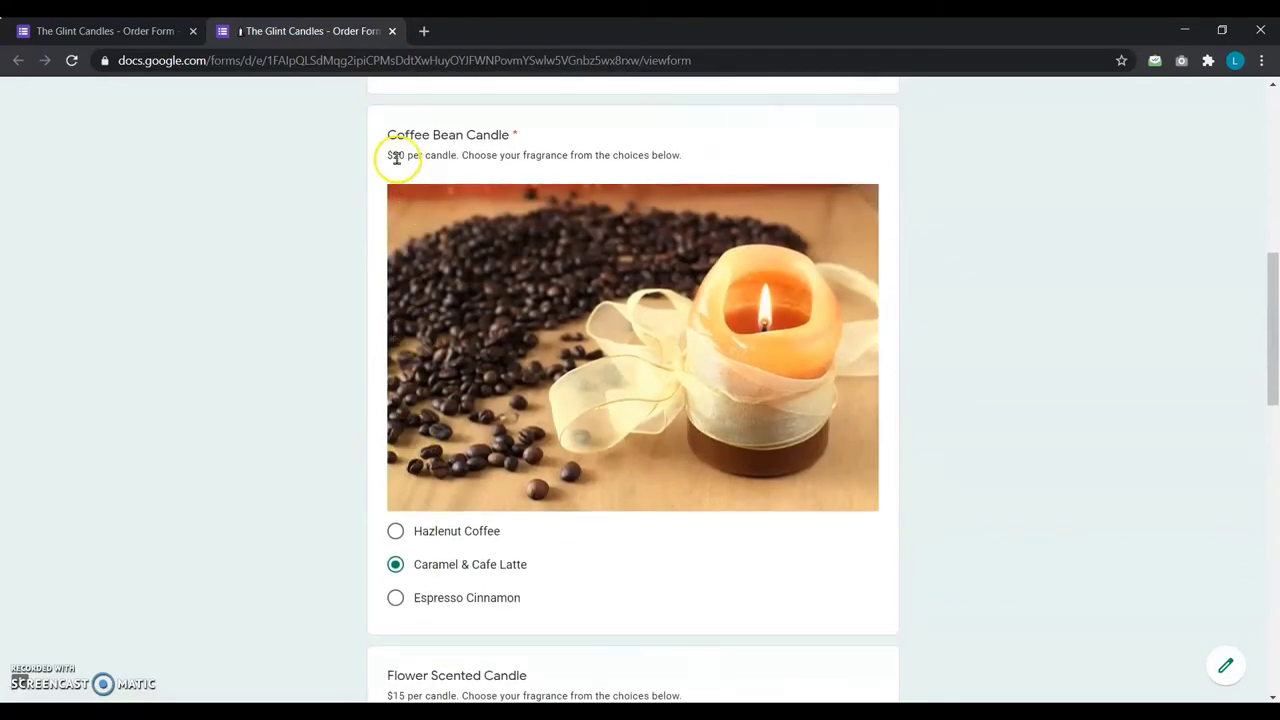
{"action": "scroll", "coordinate": [490, 590], "scroll_direction": "down", "scroll_amount": 8}
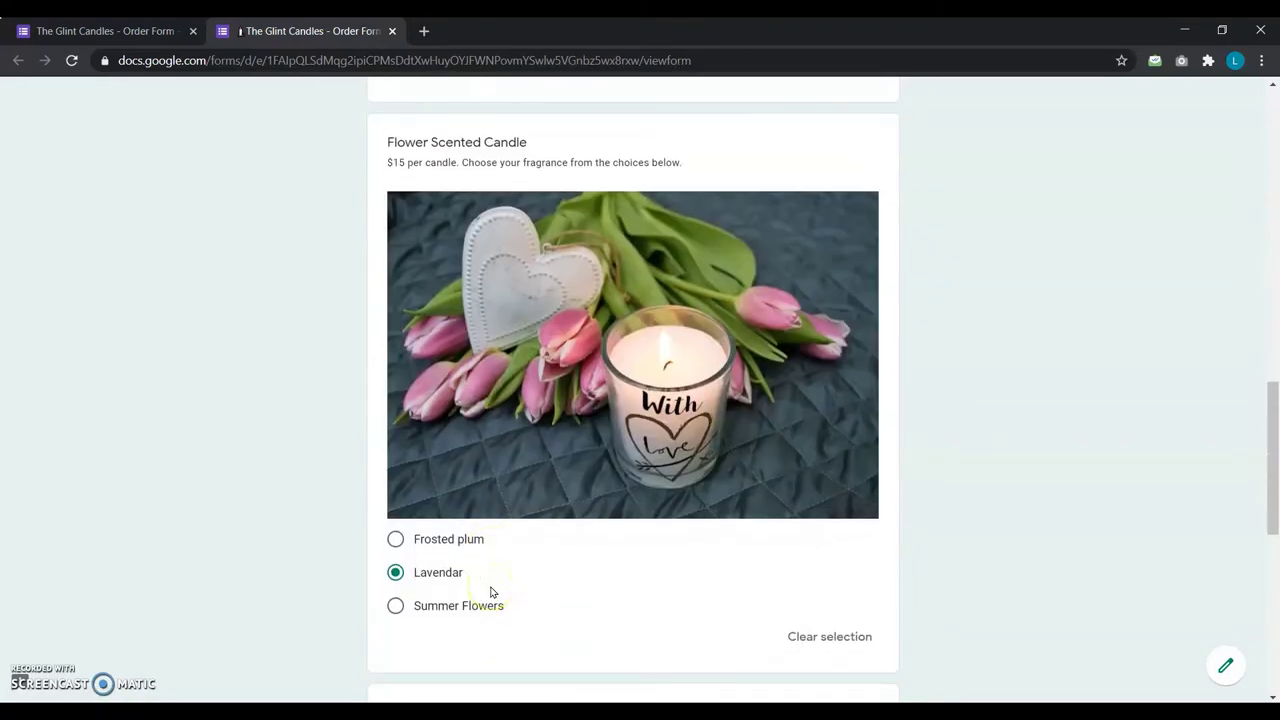
Search Google for "Google Workplace marketplace" and open the Google Workspace Marketplace.
{"action": "left_click", "coordinate": [577, 552]}
{"action": "type", "text": "Google Work"}
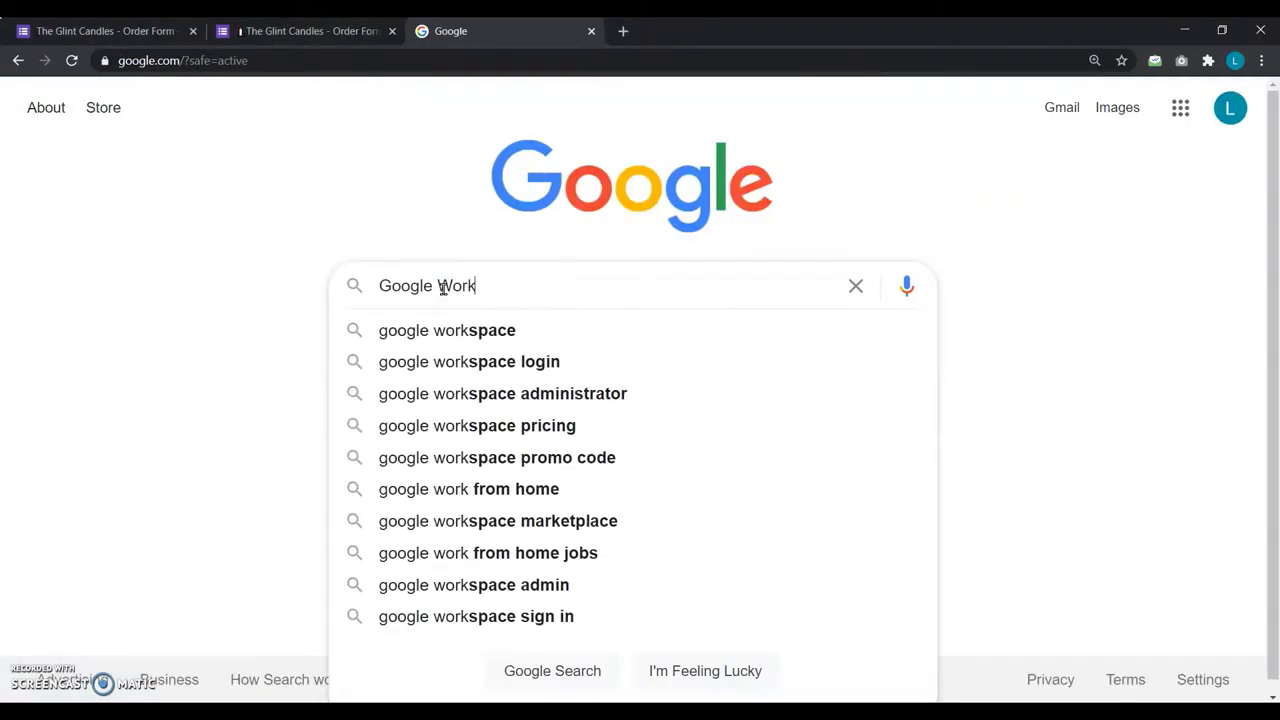
{"action": "type", "text": "place marketplace marketp"}
{"action": "key", "text": "Return"}
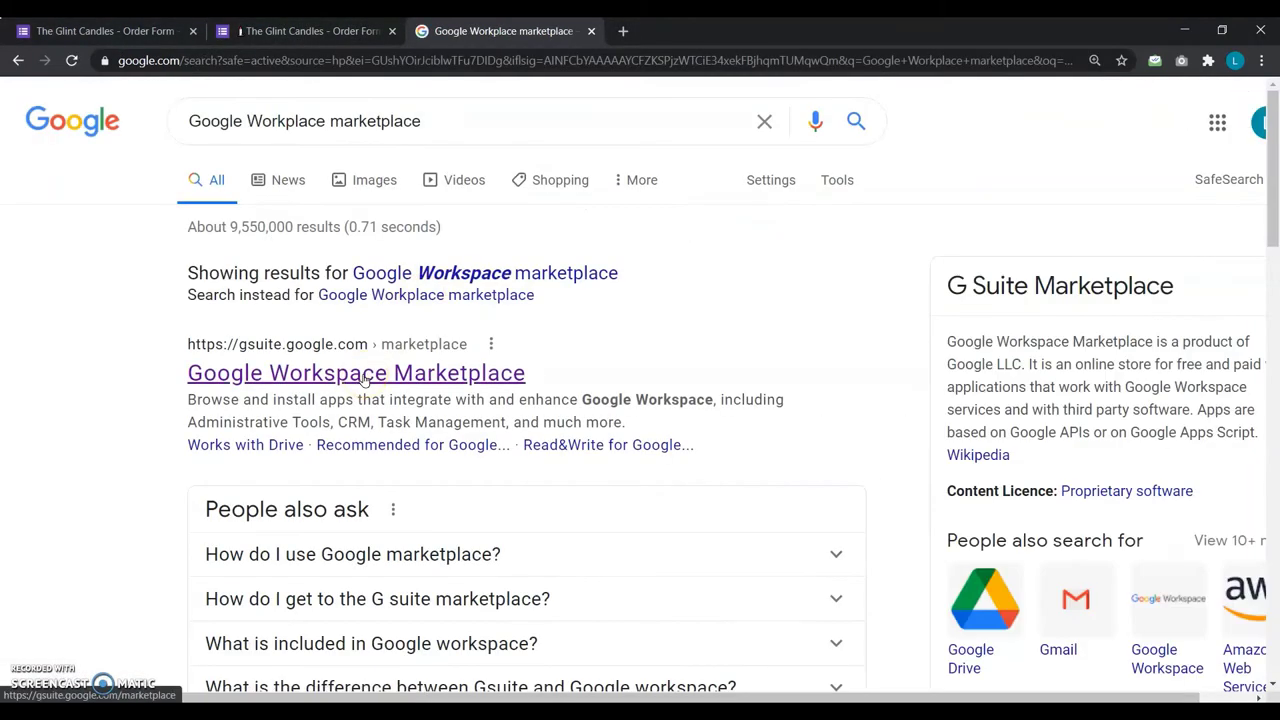
{"action": "left_click", "coordinate": [363, 375]}
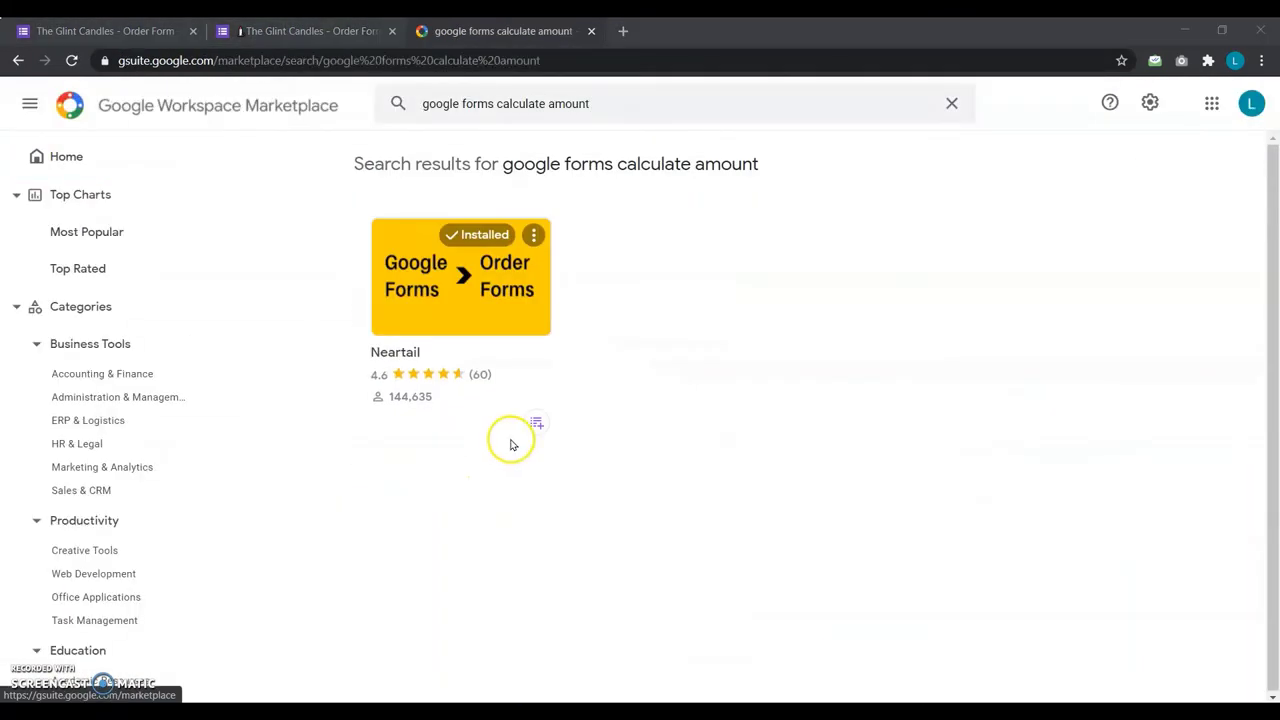
Open the Neartail listing from the marketplace results for "google forms calculate amount", review its overview and install the add-on.
{"action": "left_click", "coordinate": [503, 334]}
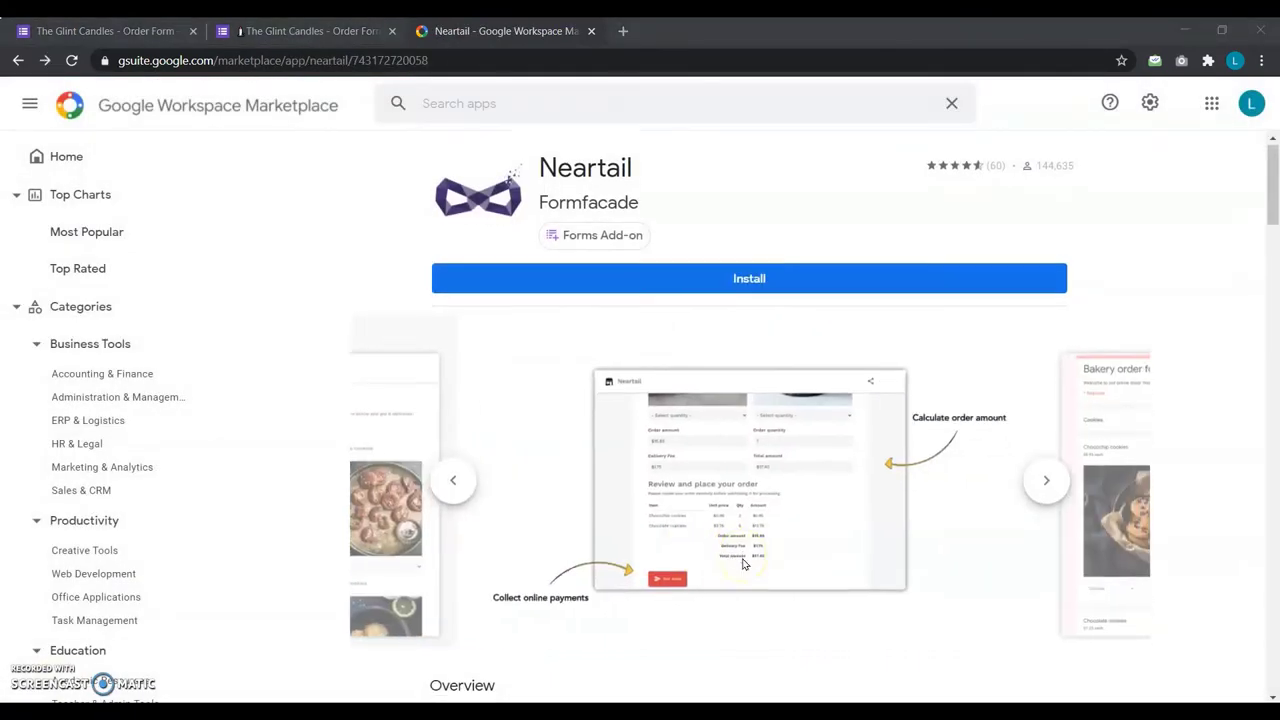
{"action": "scroll", "coordinate": [743, 565], "scroll_direction": "down", "scroll_amount": 2}
{"action": "scroll", "coordinate": [743, 565], "scroll_direction": "down", "scroll_amount": 1}
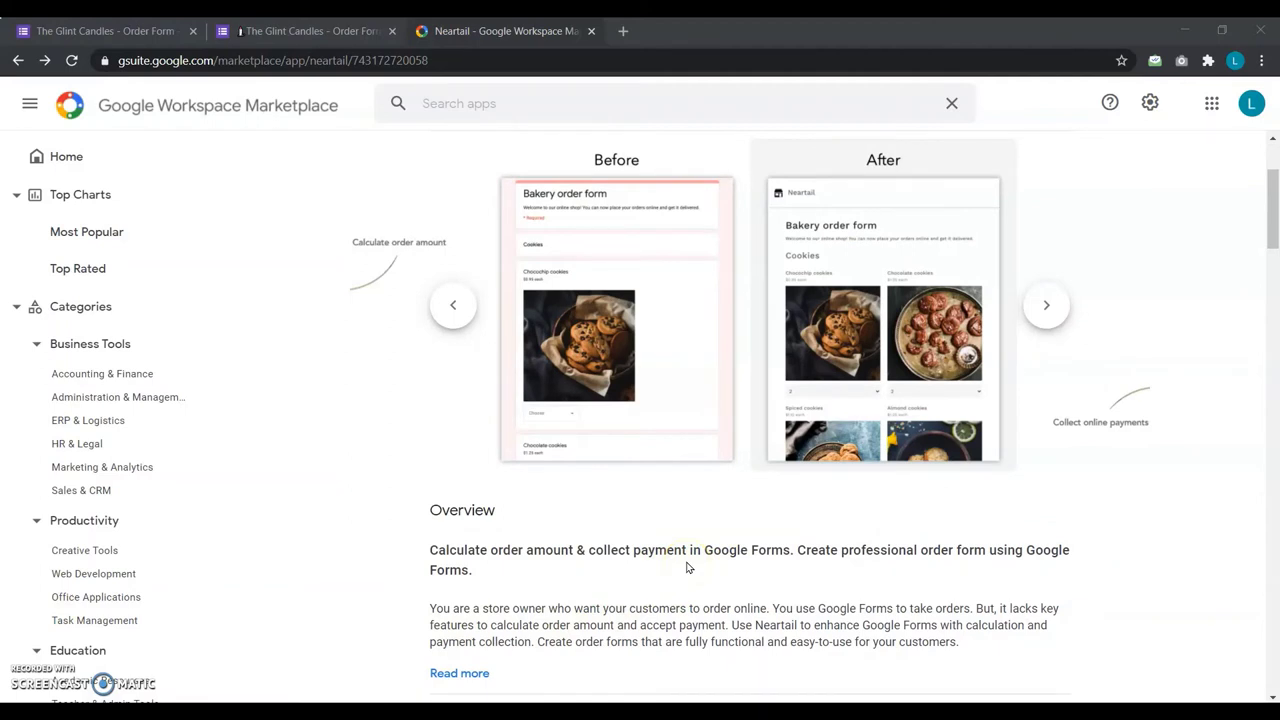
{"action": "scroll", "coordinate": [686, 567], "scroll_direction": "up", "scroll_amount": 2}
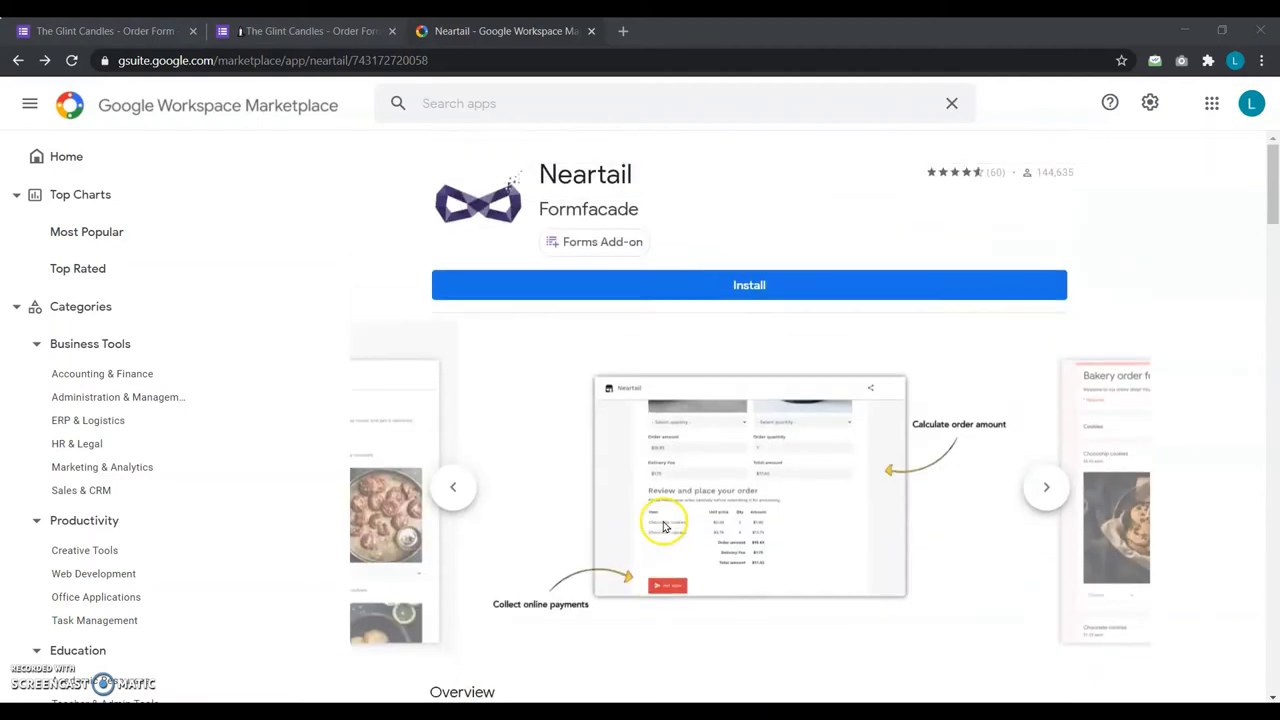
{"action": "left_click", "coordinate": [750, 286]}
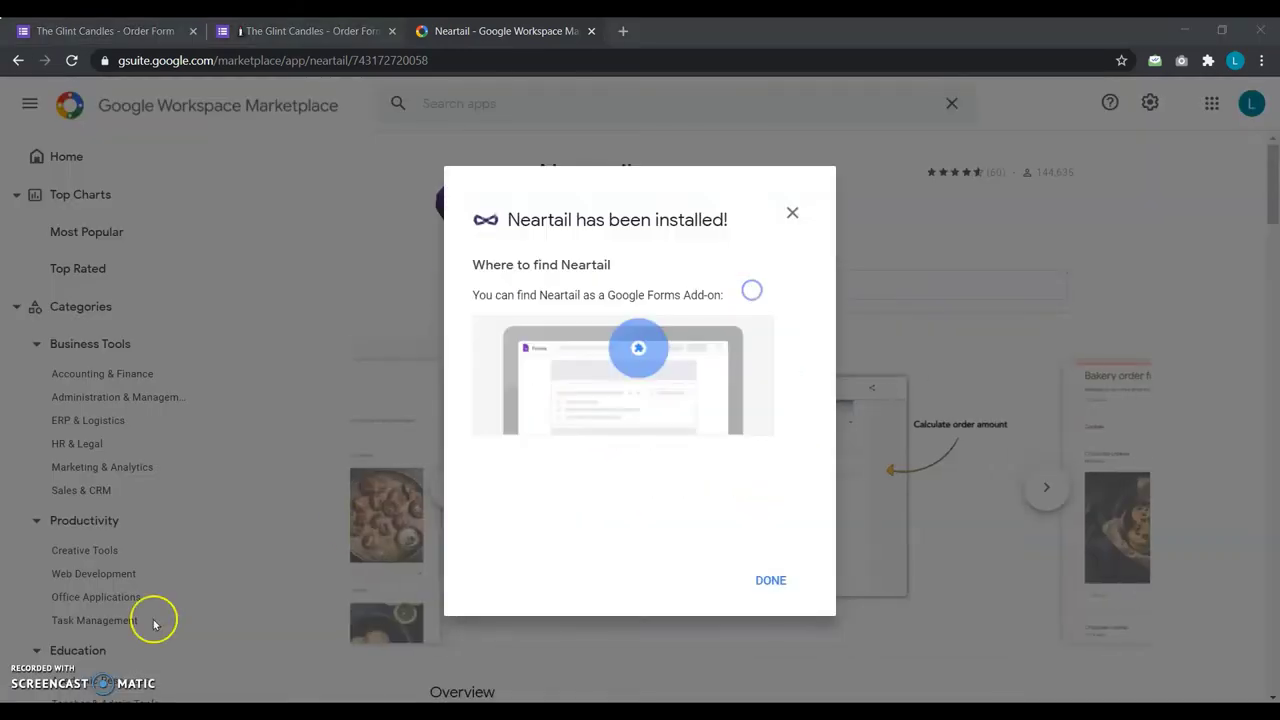
{"action": "left_click", "coordinate": [768, 580]}
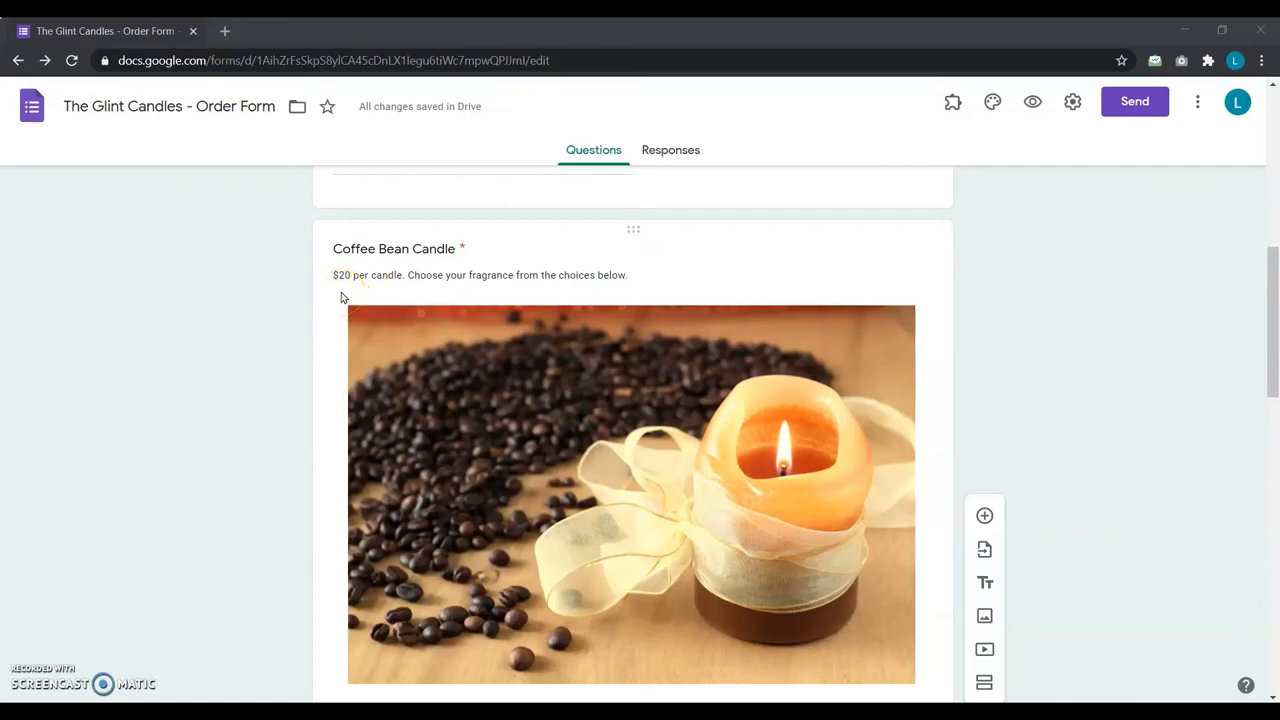
Examine the candle prices in the form editor, highlighting the price in the Flower Scented Candle description, and review the payment section.
{"action": "scroll", "coordinate": [340, 297], "scroll_direction": "down", "scroll_amount": 5}
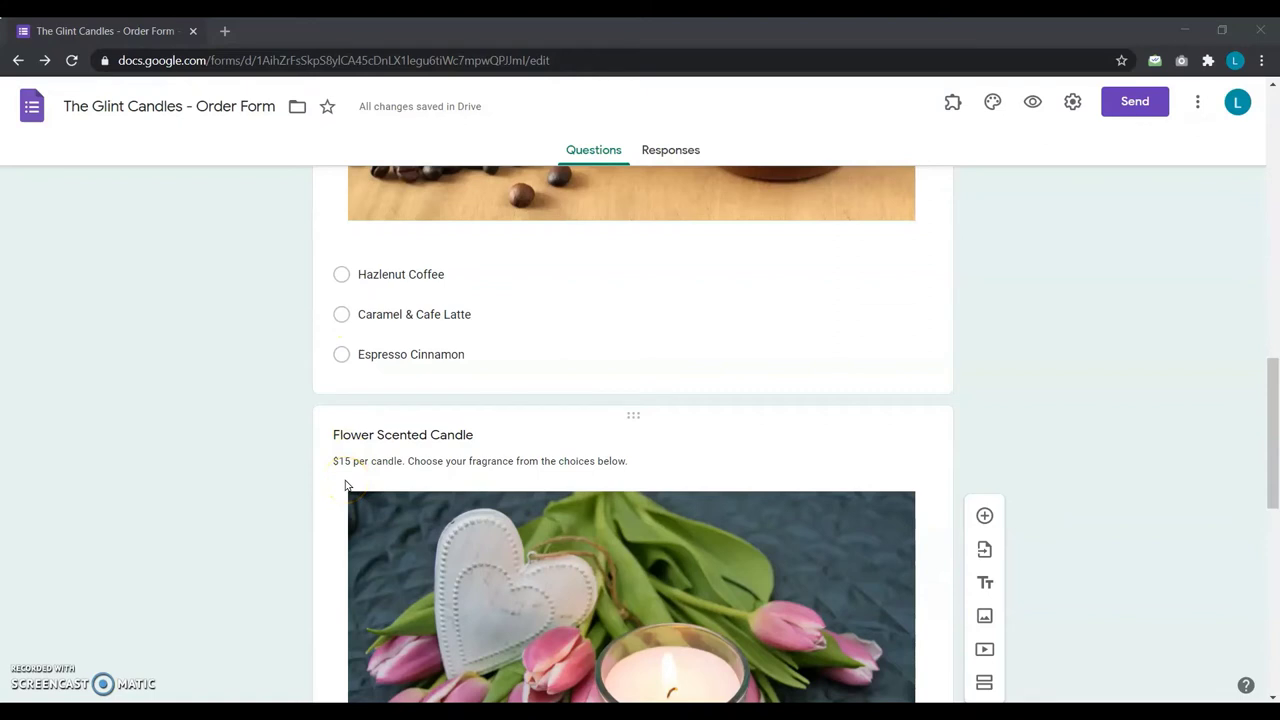
{"action": "left_click", "coordinate": [343, 461]}
{"action": "triple_click", "coordinate": [343, 466]}
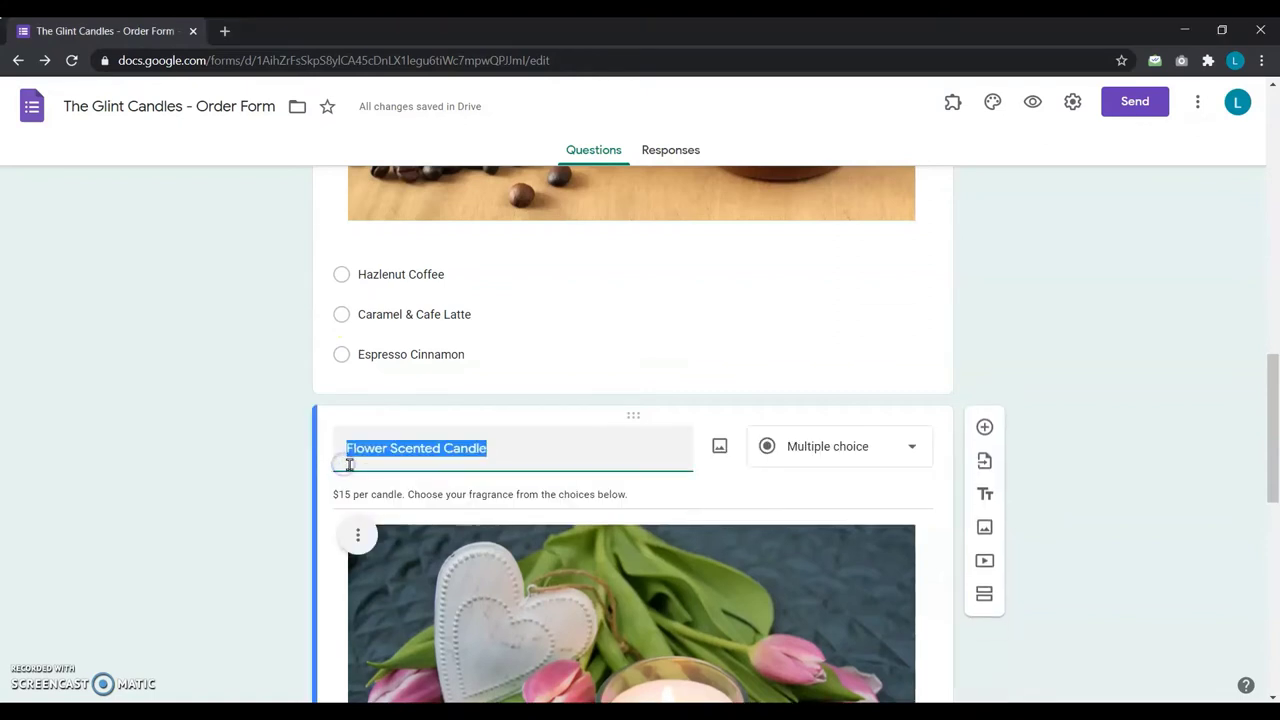
{"action": "left_click", "coordinate": [342, 492]}
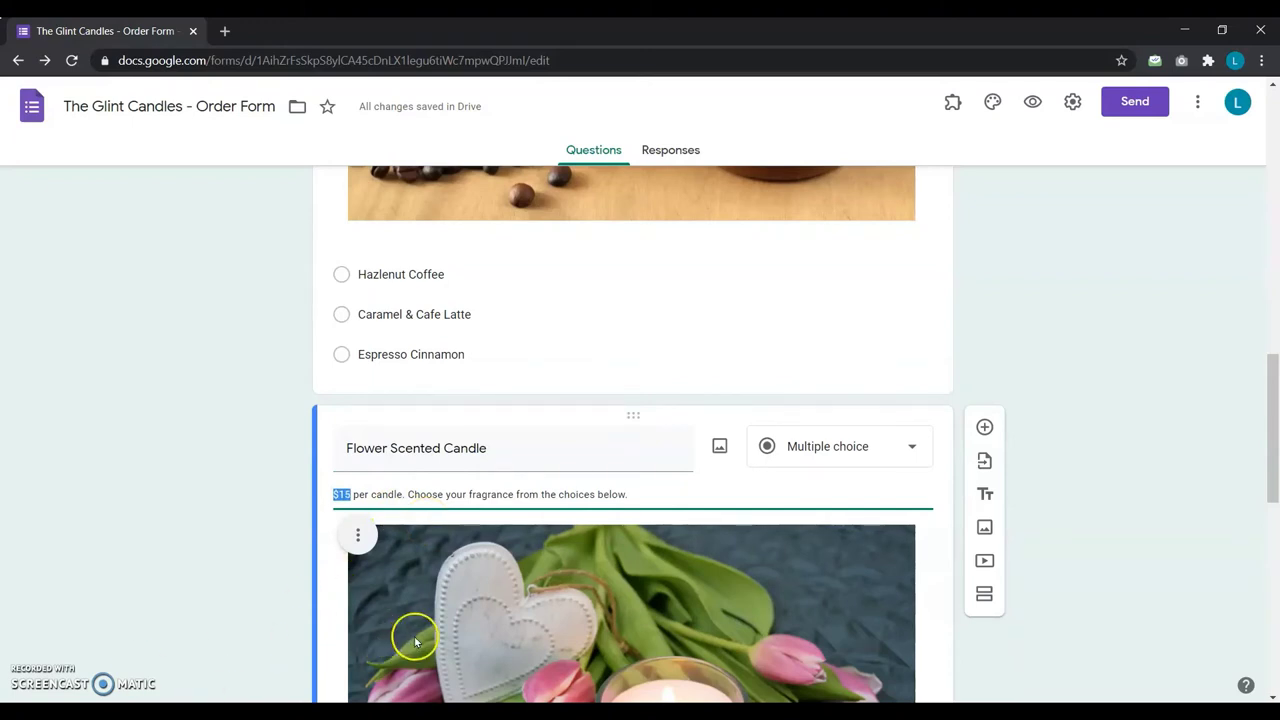
{"action": "scroll", "coordinate": [414, 640], "scroll_direction": "down", "scroll_amount": 3}
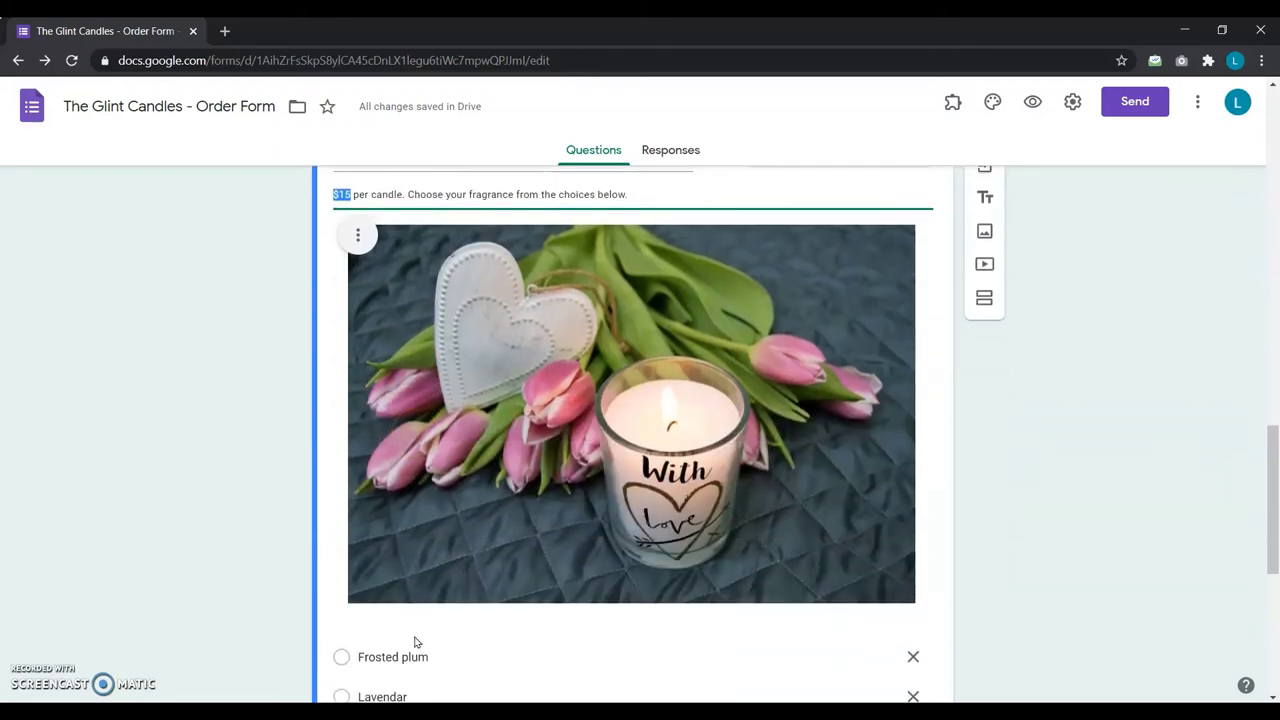
{"action": "scroll", "coordinate": [415, 641], "scroll_direction": "down", "scroll_amount": 5}
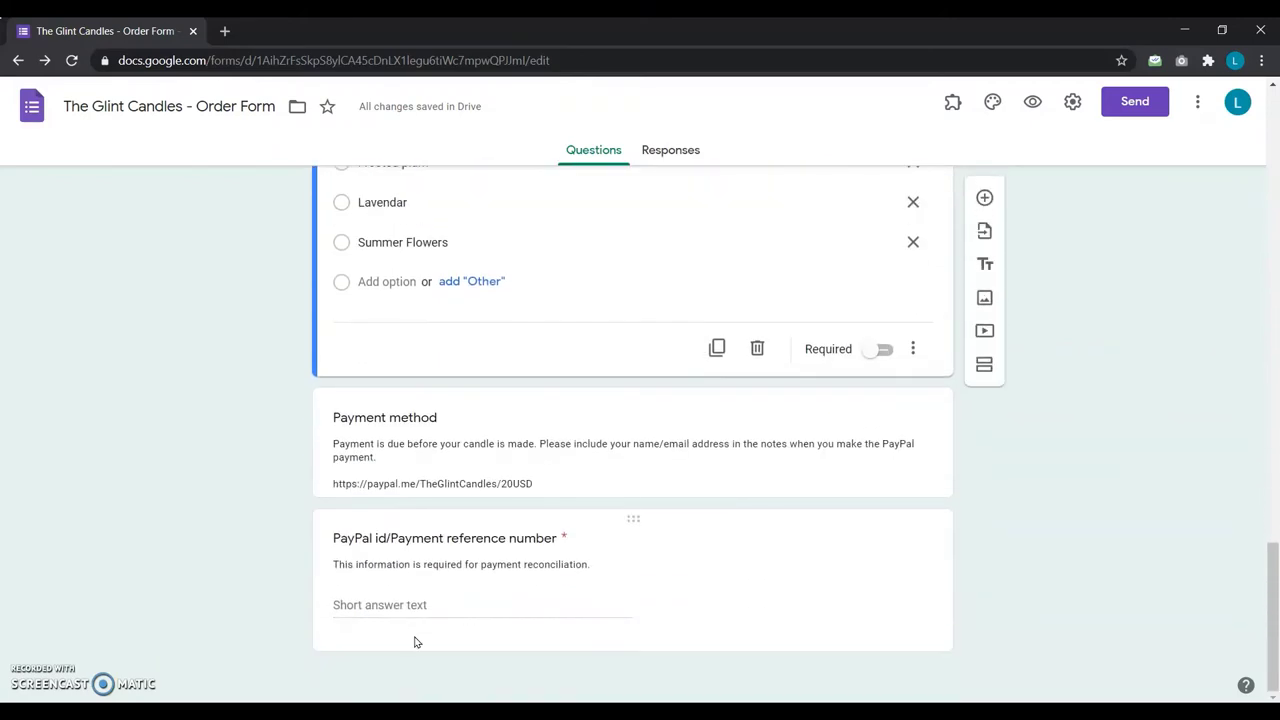
Add a short-answer question titled "Amount" between the Flower Scented Candle question and the Payment method section.
{"action": "left_click", "coordinate": [985, 198]}
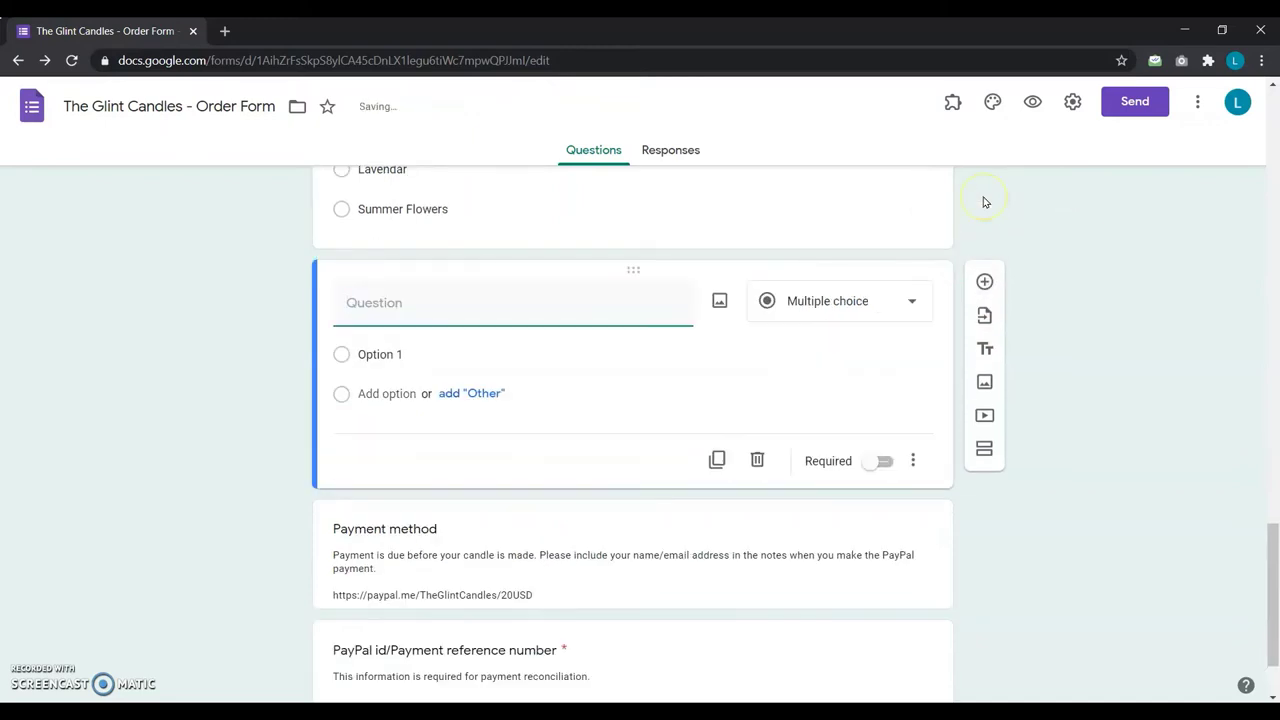
{"action": "type", "text": "Amount"}
{"action": "left_click", "coordinate": [868, 301]}
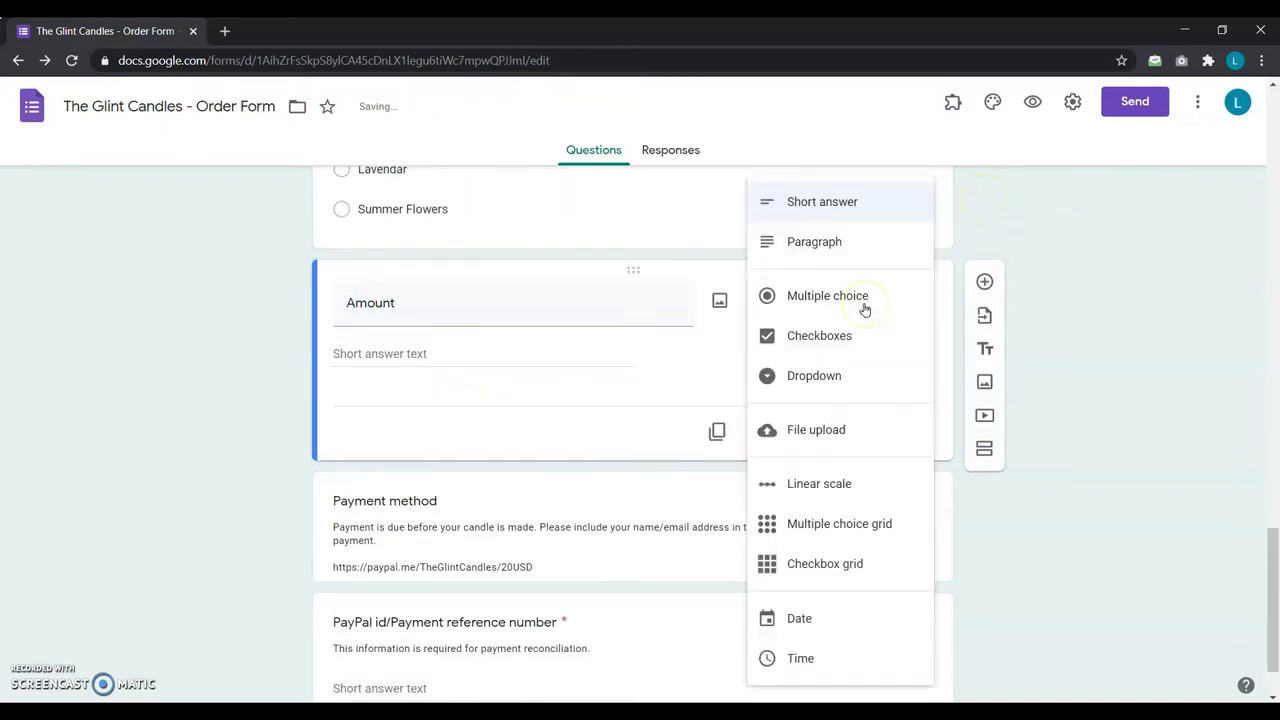
{"action": "left_click", "coordinate": [619, 452]}
Add response validation to the Amount question, with the rule set to Number and Is number.
{"action": "left_click", "coordinate": [911, 432]}
{"action": "left_click", "coordinate": [960, 540]}
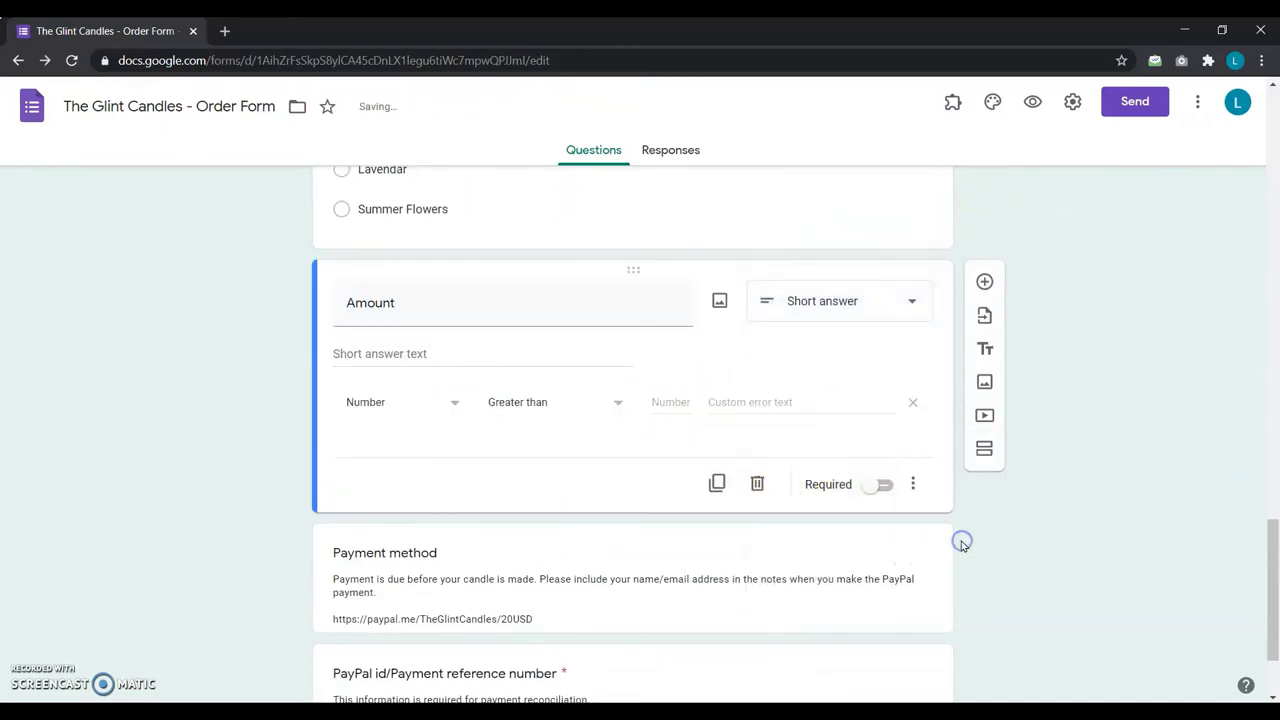
{"action": "left_click", "coordinate": [543, 414]}
{"action": "left_click", "coordinate": [538, 638]}
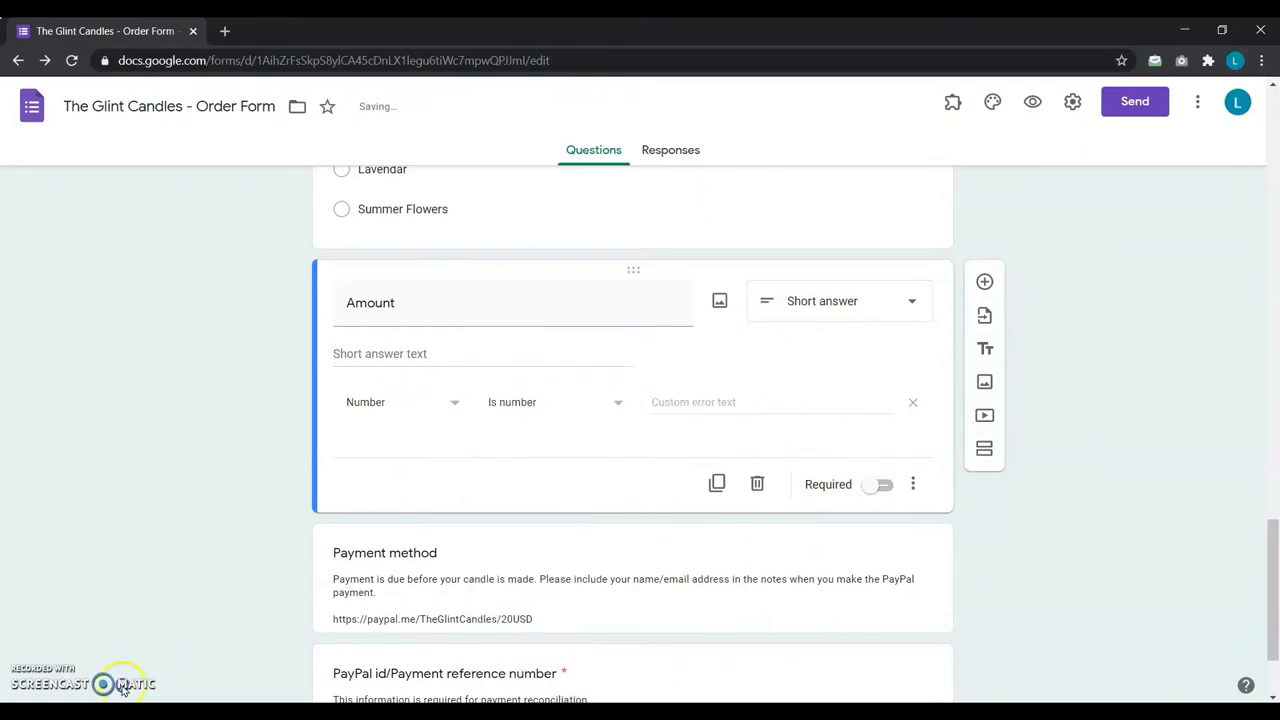
Launch the Neartail add-on for this form and open its customization page at the Amount field.
{"action": "left_click", "coordinate": [952, 102]}
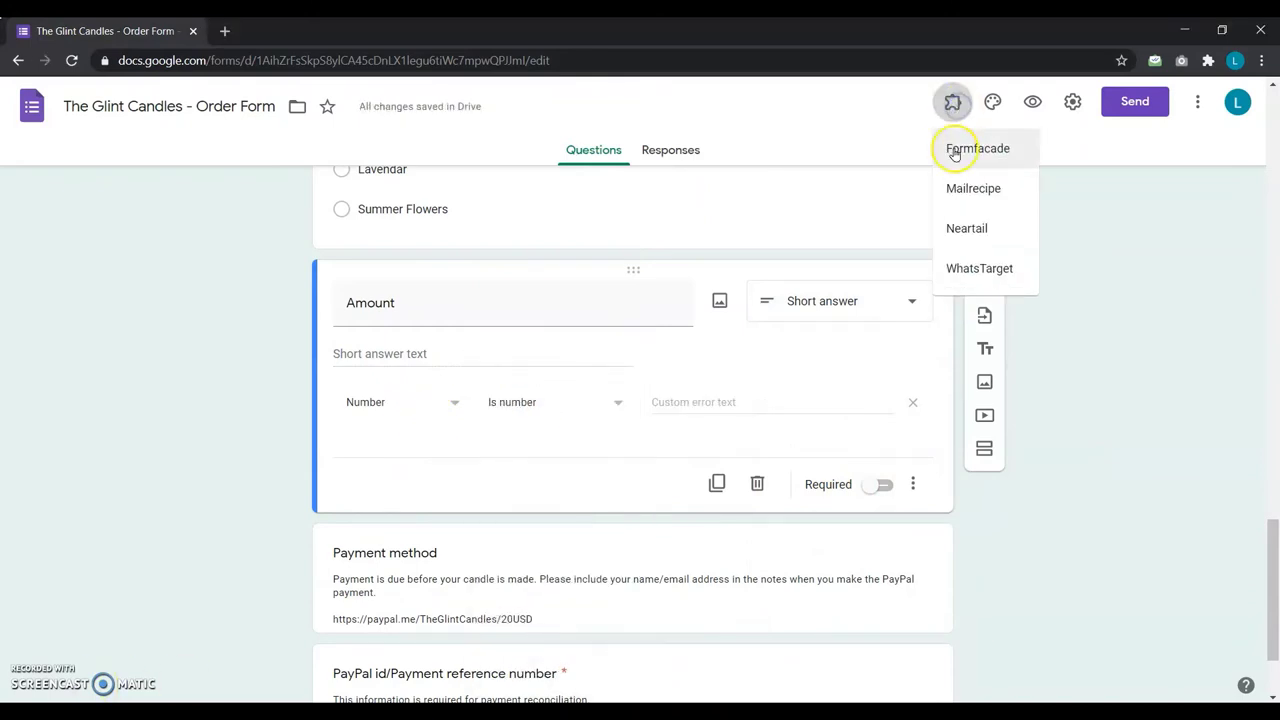
{"action": "left_click", "coordinate": [972, 236]}
{"action": "left_click", "coordinate": [651, 214]}
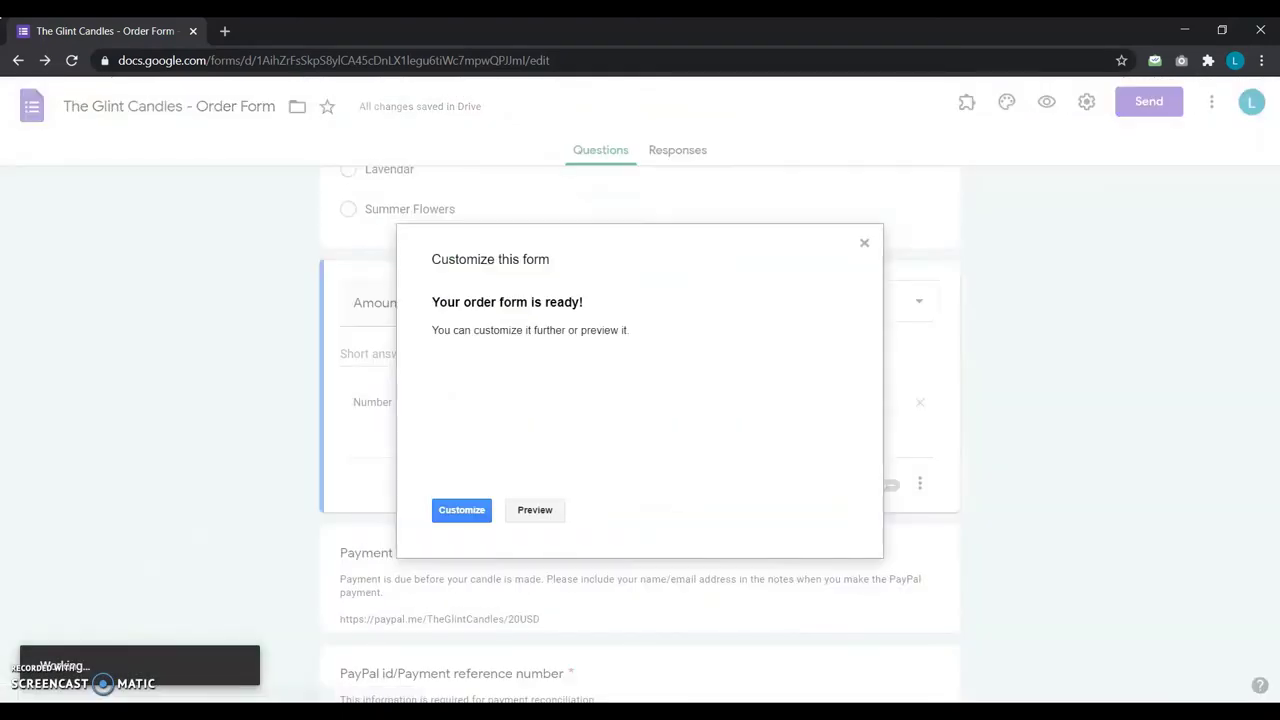
{"action": "left_click", "coordinate": [461, 512]}
{"action": "scroll", "coordinate": [764, 463], "scroll_direction": "down", "scroll_amount": 10}
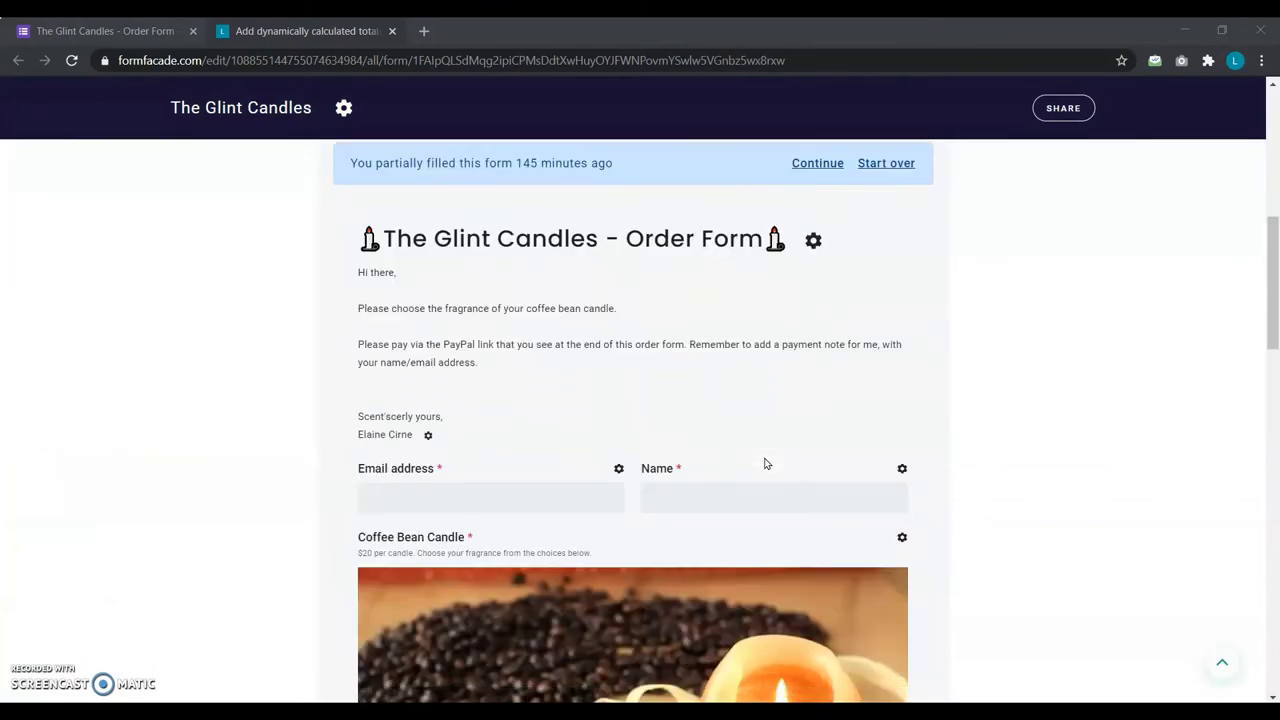
{"action": "scroll", "coordinate": [766, 463], "scroll_direction": "down", "scroll_amount": 2}
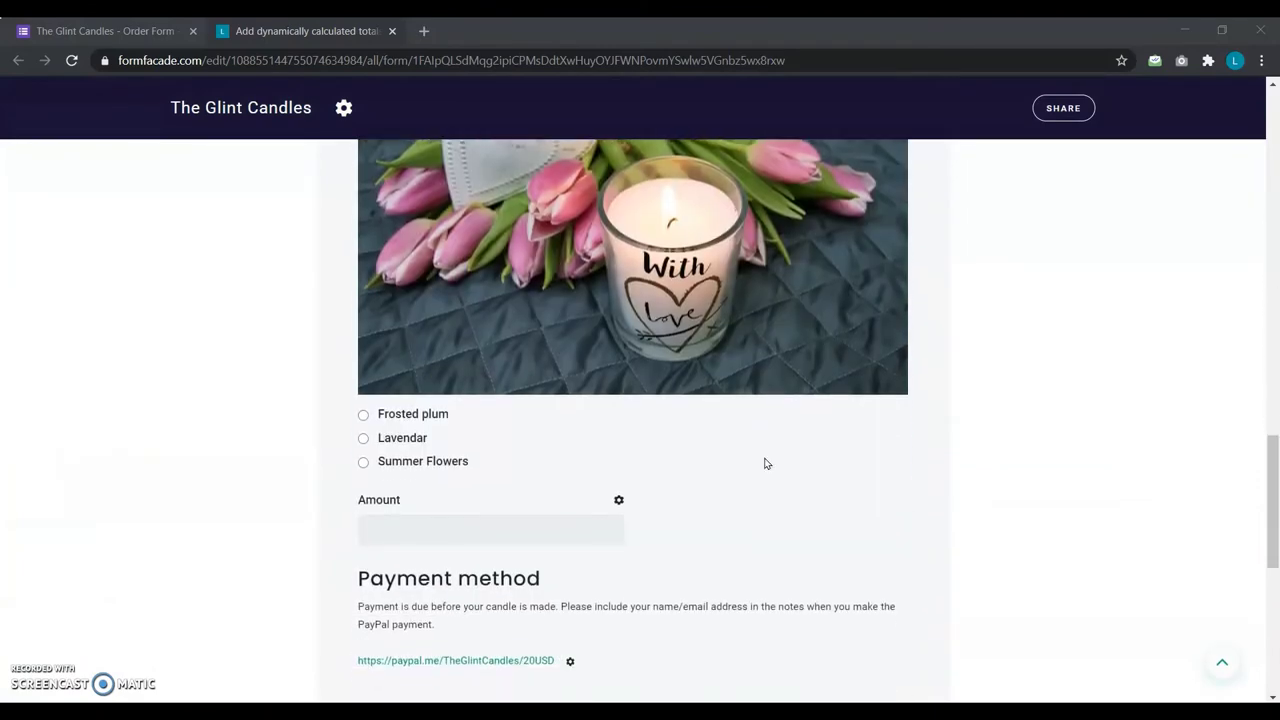
Set the Amount field's answer calculation to TOTAL("$") and save it.
{"action": "left_click", "coordinate": [619, 405]}
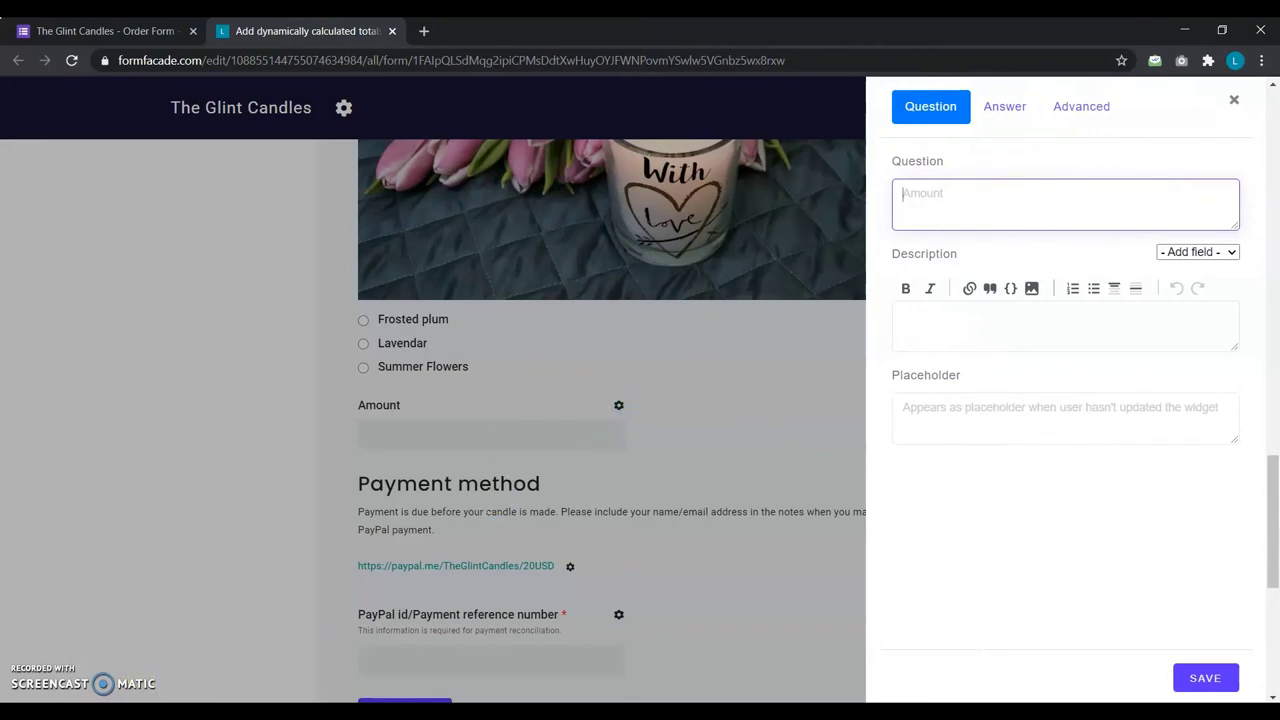
{"action": "left_click", "coordinate": [1040, 567]}
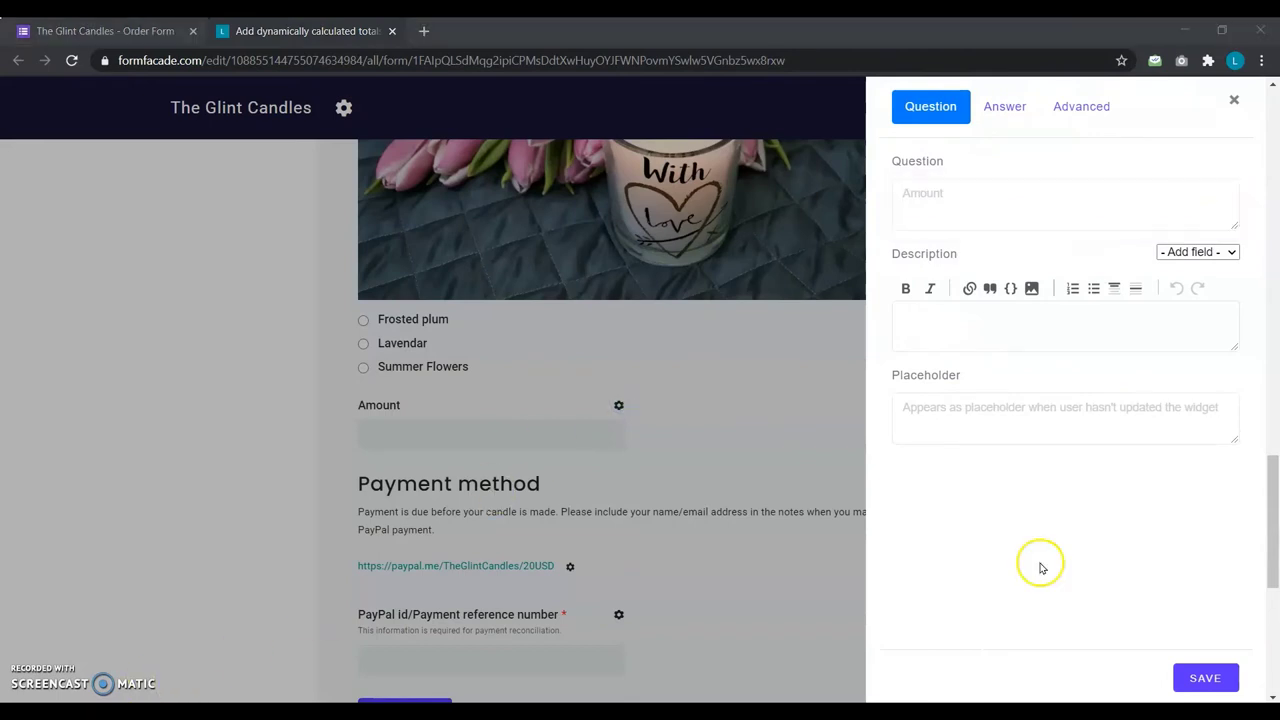
{"action": "left_click", "coordinate": [1003, 108]}
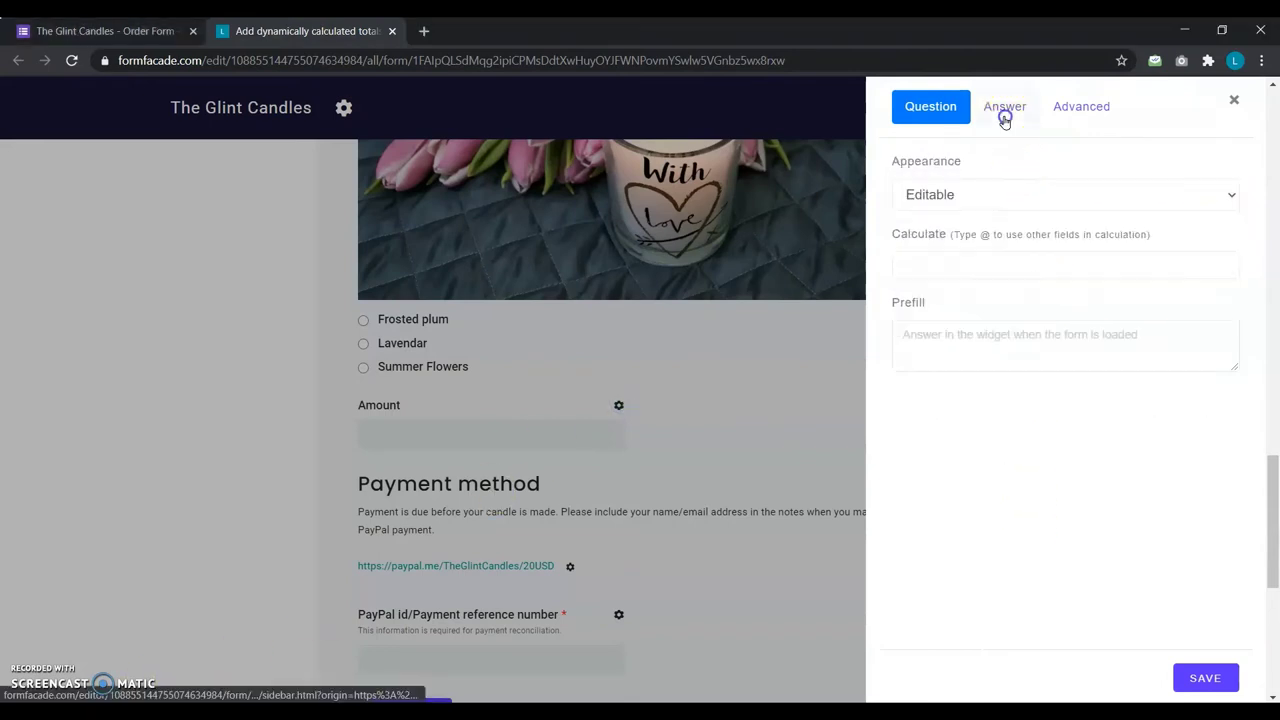
{"action": "left_click", "coordinate": [965, 264]}
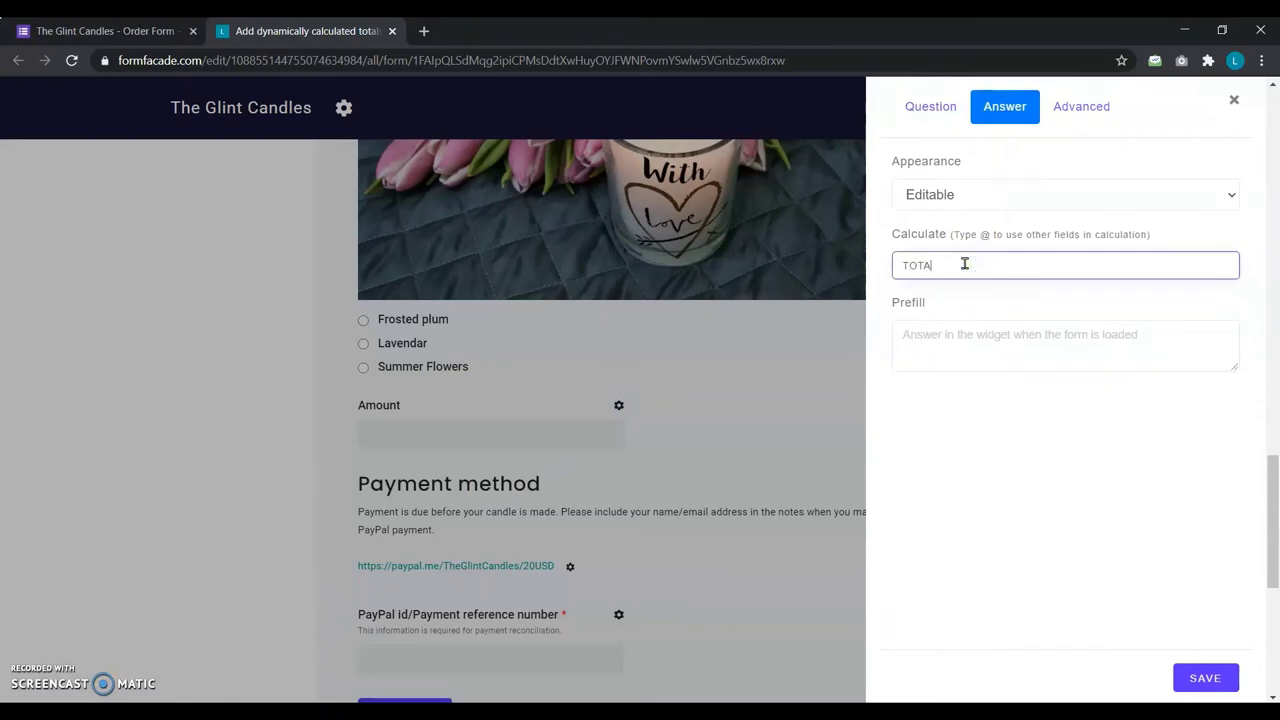
{"action": "type", "text": "TOTAL(\"$"}
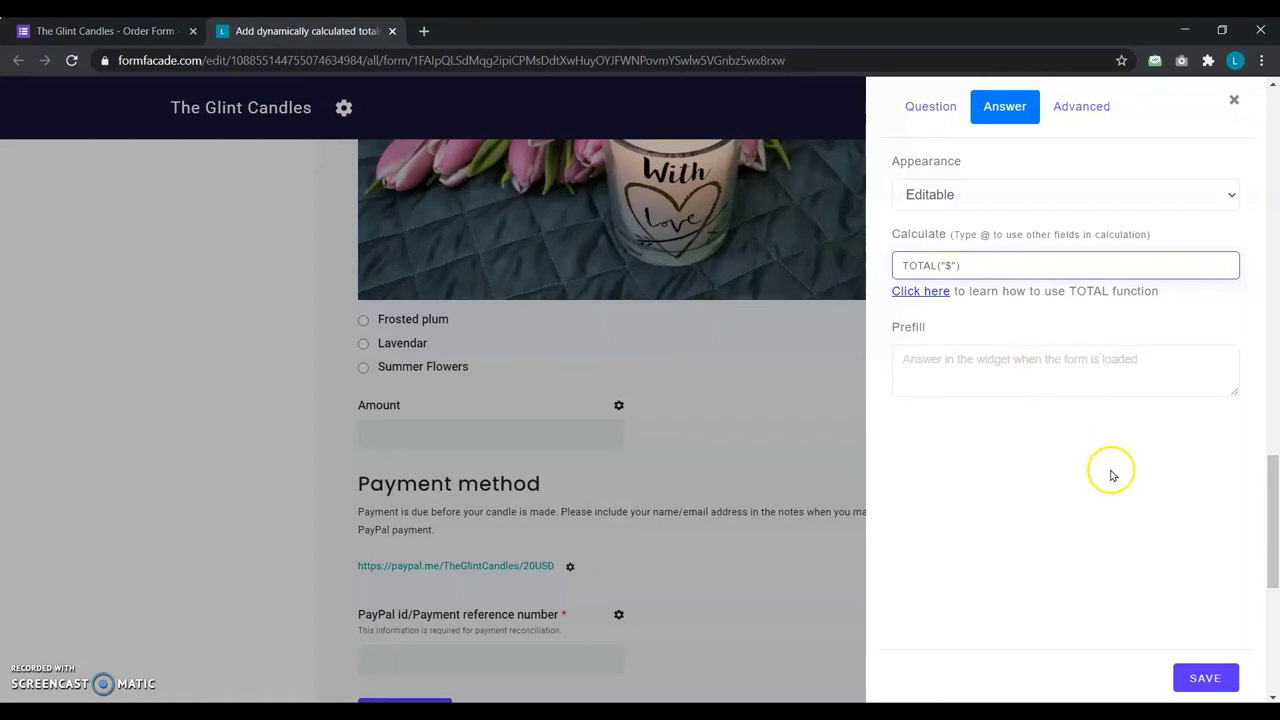
{"action": "left_click", "coordinate": [1205, 678]}
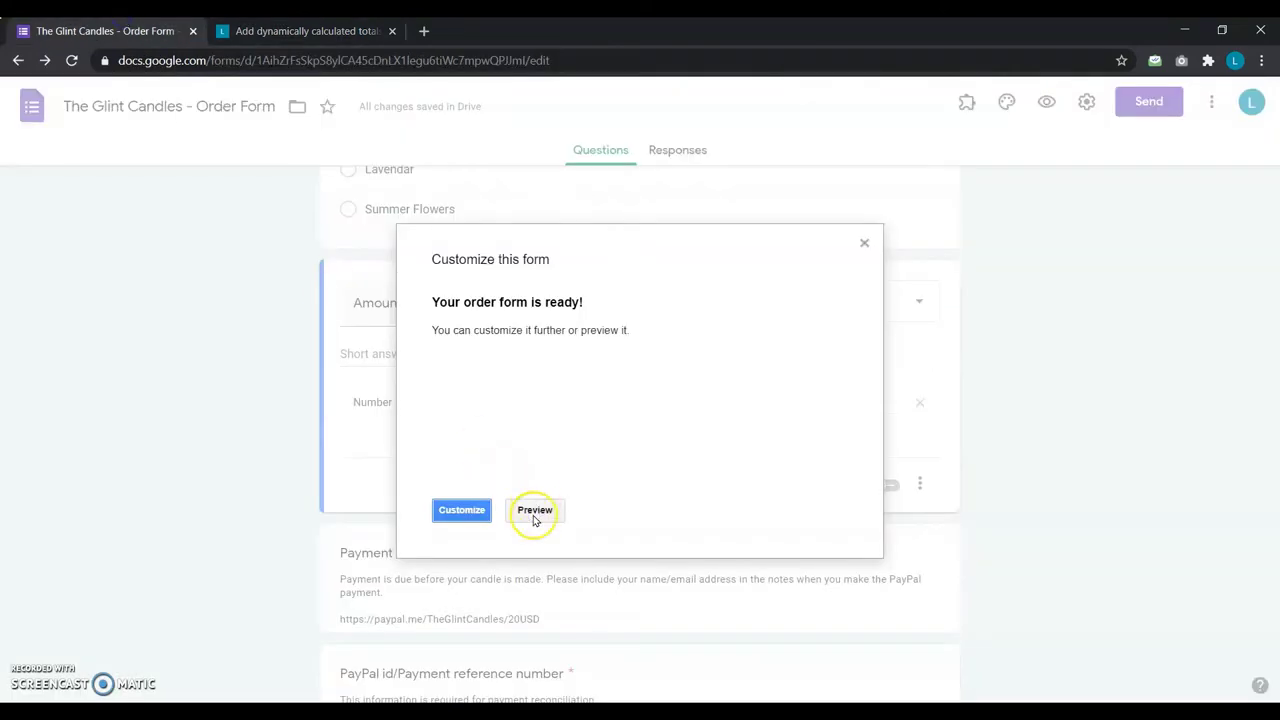
Preview the Neartail order form, choose Caramel & Cafe Latte and Lavendar to test the calculated Amount, and close the preview.
{"action": "left_click", "coordinate": [534, 511]}
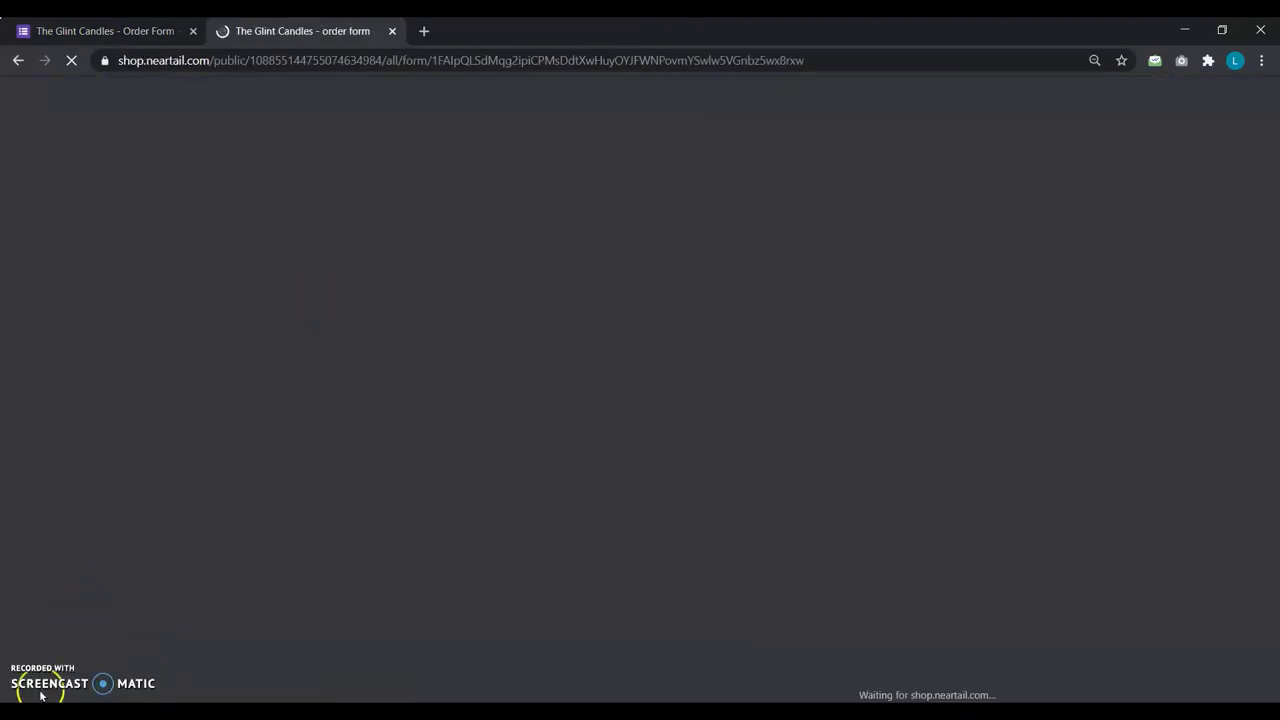
{"action": "scroll", "coordinate": [632, 400], "scroll_direction": "down", "scroll_amount": 5}
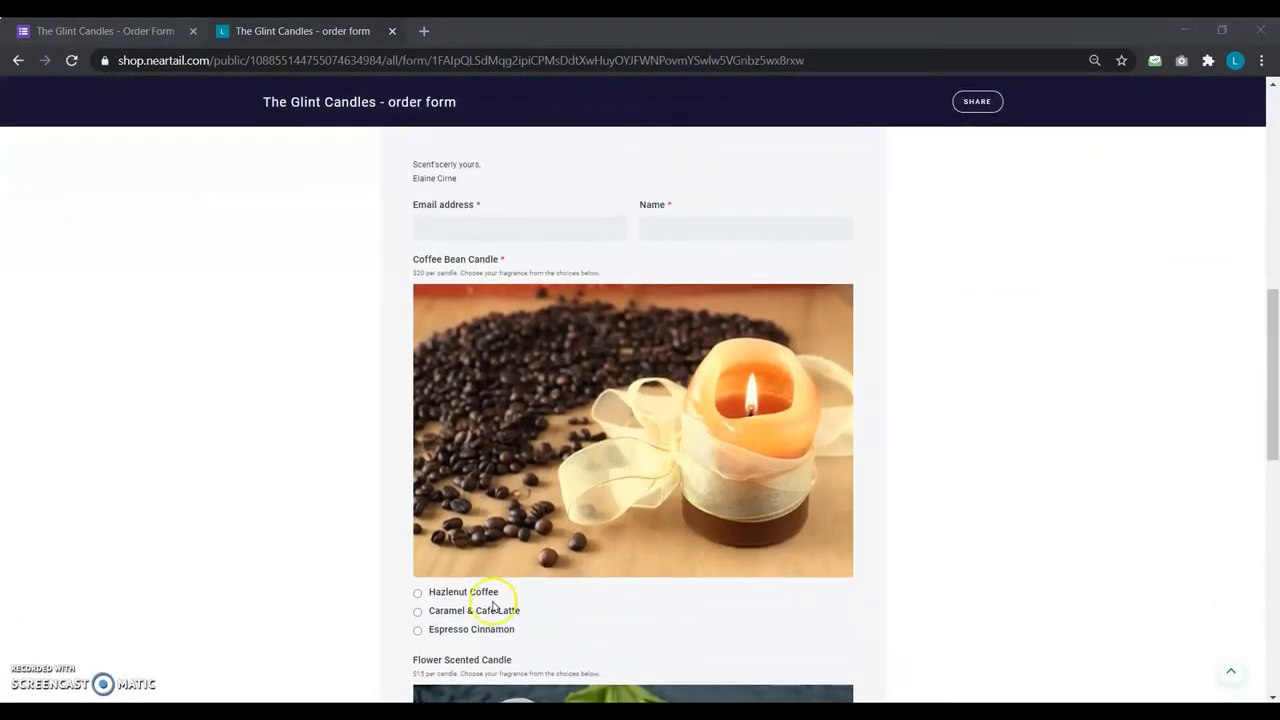
{"action": "left_click", "coordinate": [418, 612]}
{"action": "scroll", "coordinate": [420, 615], "scroll_direction": "down", "scroll_amount": 4}
{"action": "left_click", "coordinate": [419, 570]}
{"action": "scroll", "coordinate": [420, 572], "scroll_direction": "down", "scroll_amount": 1}
{"action": "scroll", "coordinate": [420, 573], "scroll_direction": "down", "scroll_amount": 1}
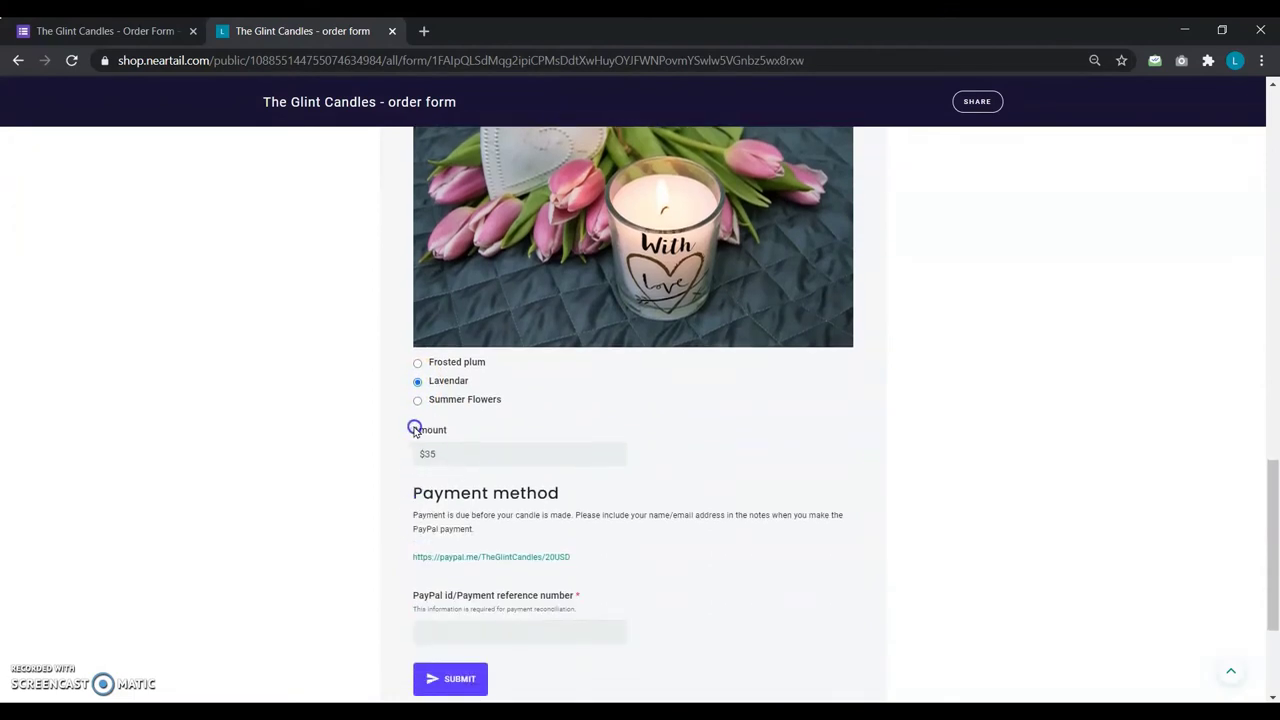
{"action": "left_click", "coordinate": [418, 400]}
{"action": "key", "text": "ctrl+w"}
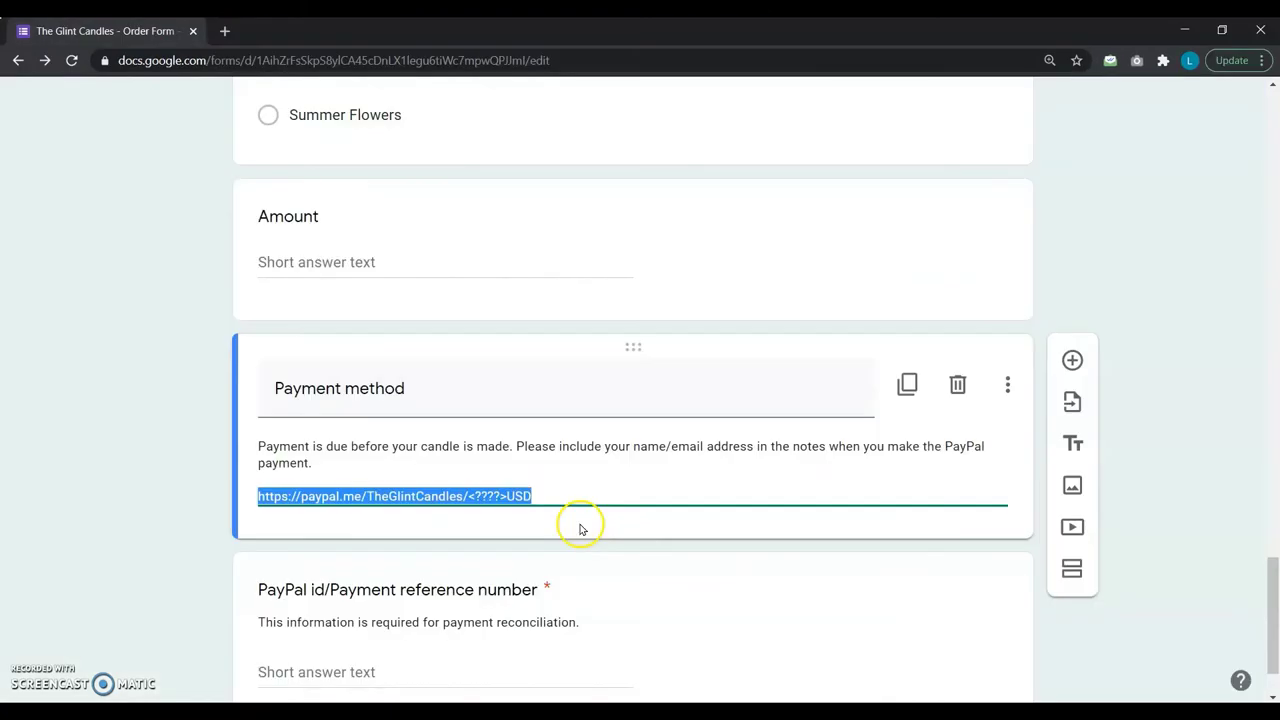
Launch the Neartail add-on for the order form and open its customization page.
{"action": "left_click", "coordinate": [559, 498]}
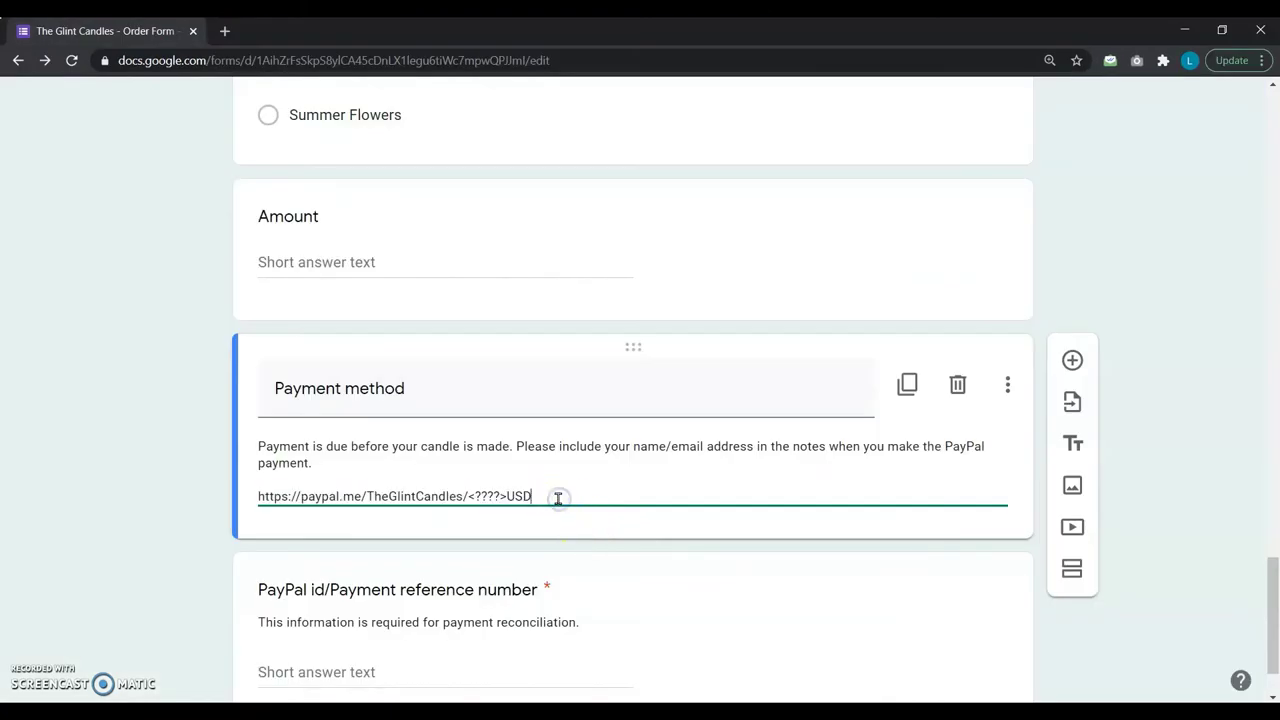
{"action": "left_click_drag", "start_coordinate": [551, 496], "coordinate": [240, 491]}
{"action": "scroll", "coordinate": [706, 506], "scroll_direction": "up", "scroll_amount": 20}
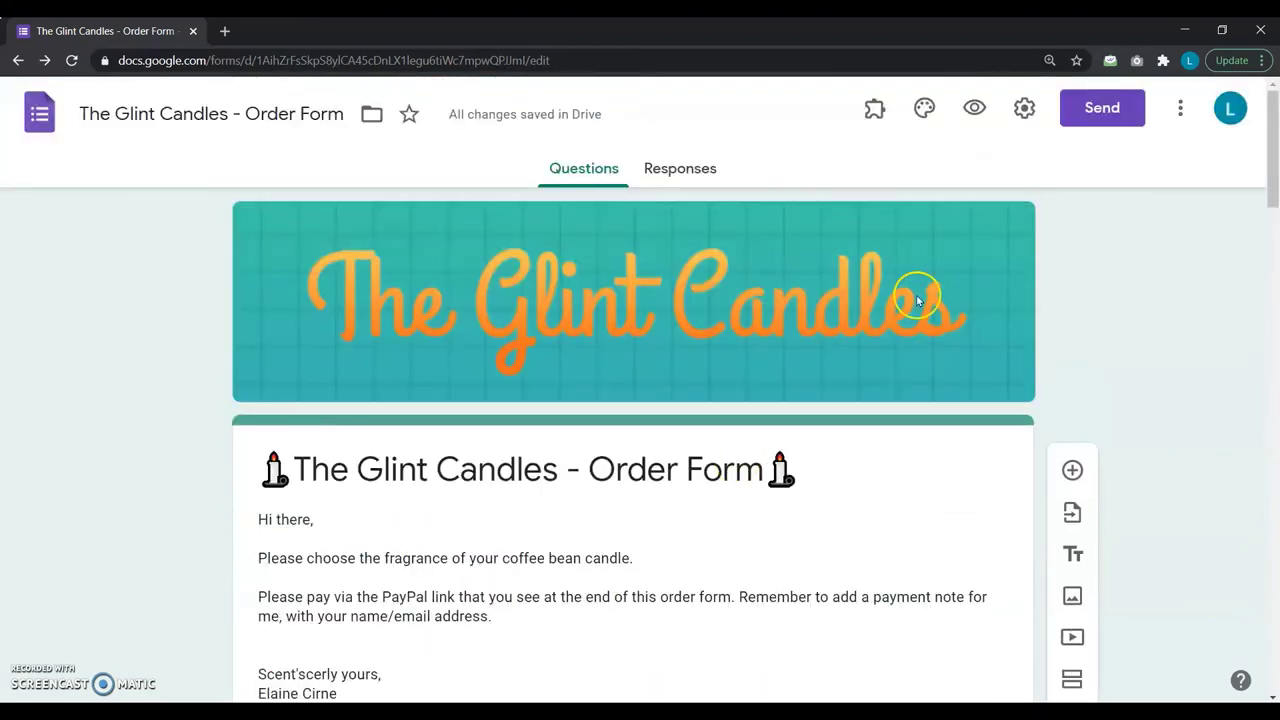
{"action": "left_click", "coordinate": [877, 115]}
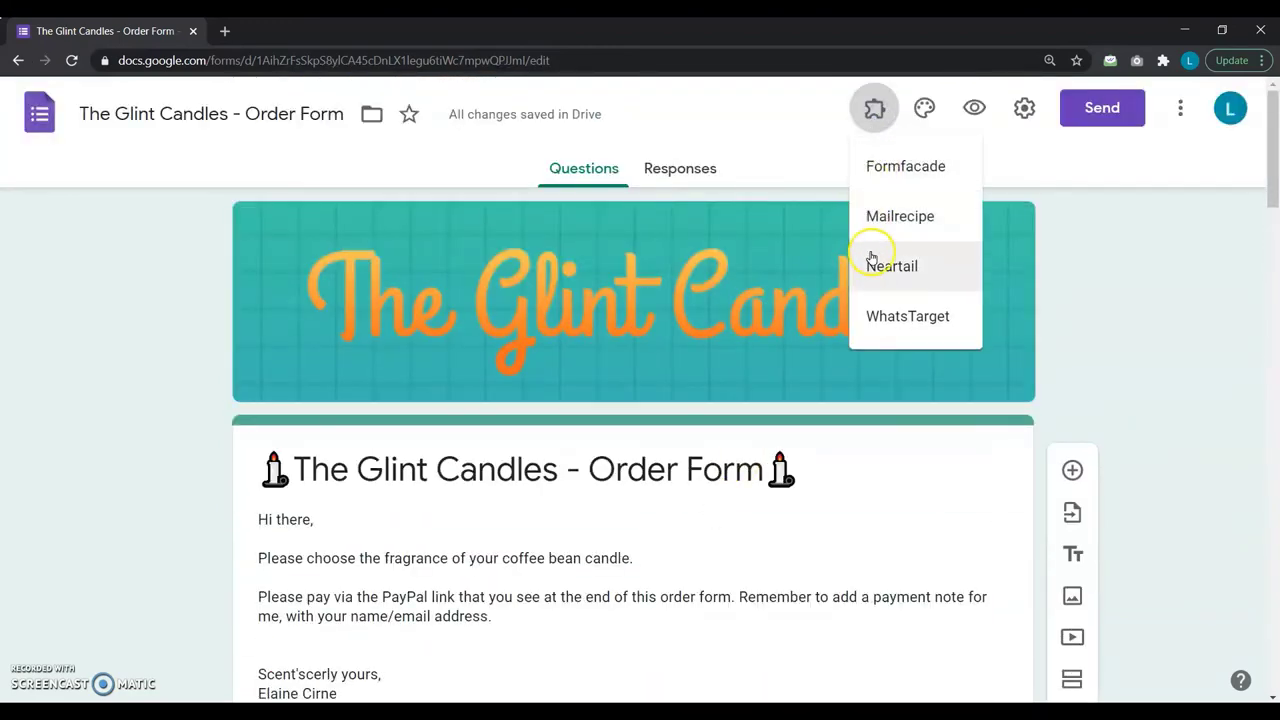
{"action": "left_click", "coordinate": [877, 260]}
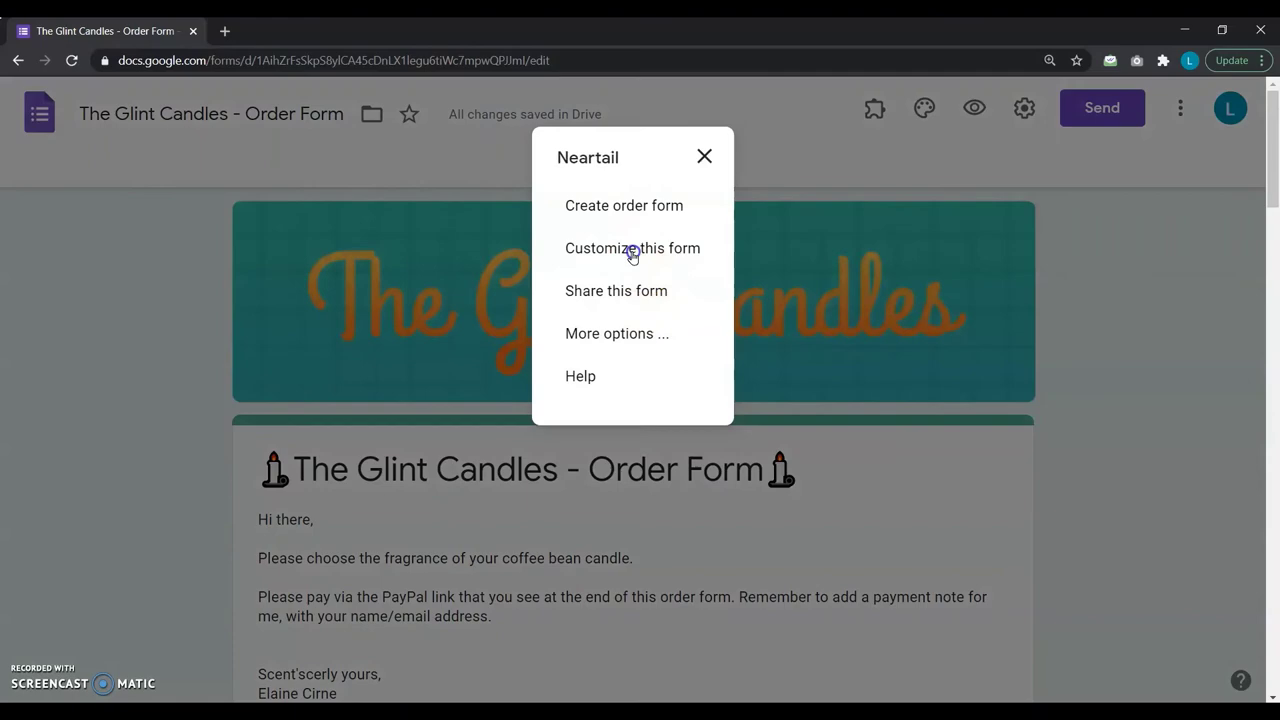
{"action": "left_click", "coordinate": [632, 251]}
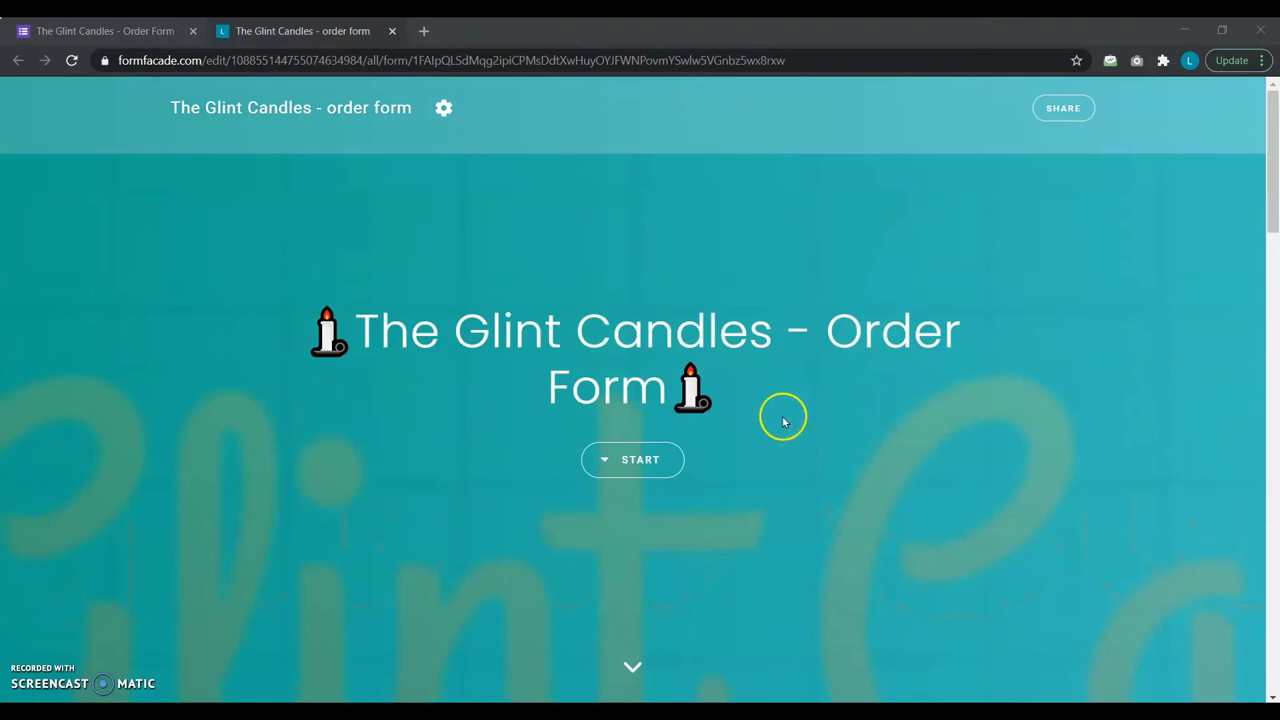
Open the Payment method section of the Neartail order form for editing.
{"action": "scroll", "coordinate": [411, 531], "scroll_direction": "down", "scroll_amount": 4}
{"action": "scroll", "coordinate": [411, 535], "scroll_direction": "down", "scroll_amount": 3}
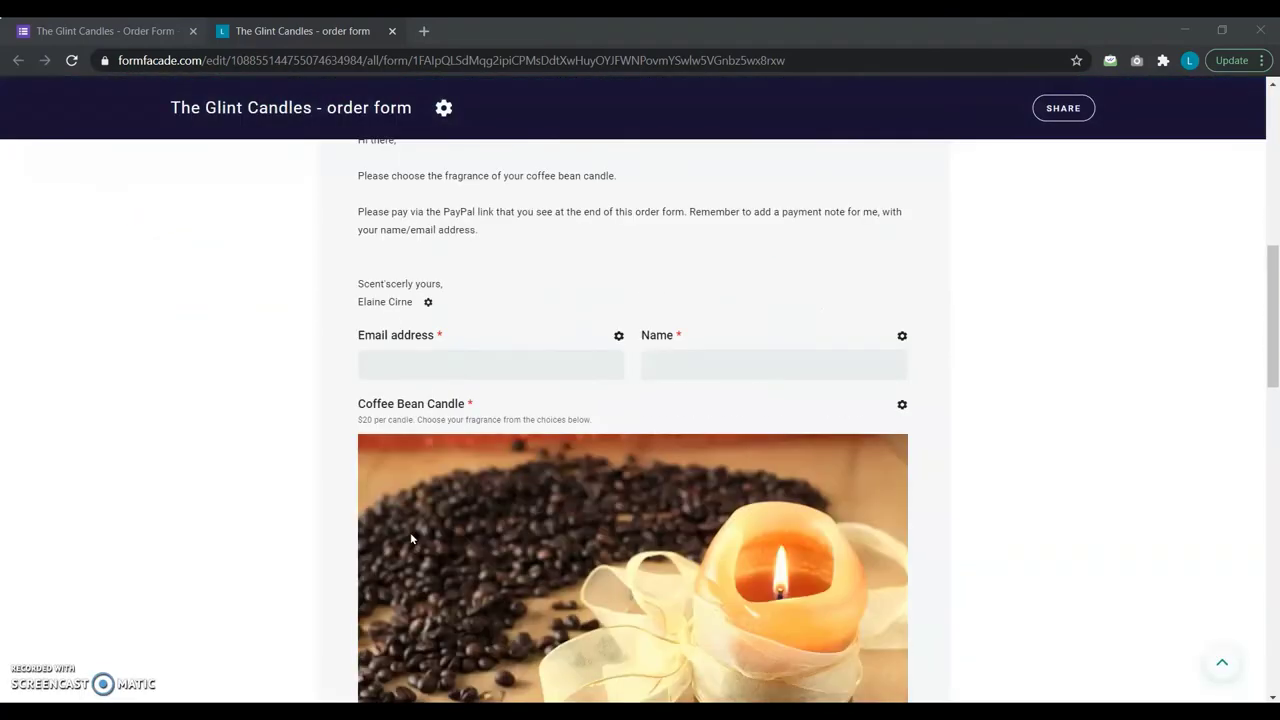
{"action": "scroll", "coordinate": [411, 538], "scroll_direction": "down", "scroll_amount": 10}
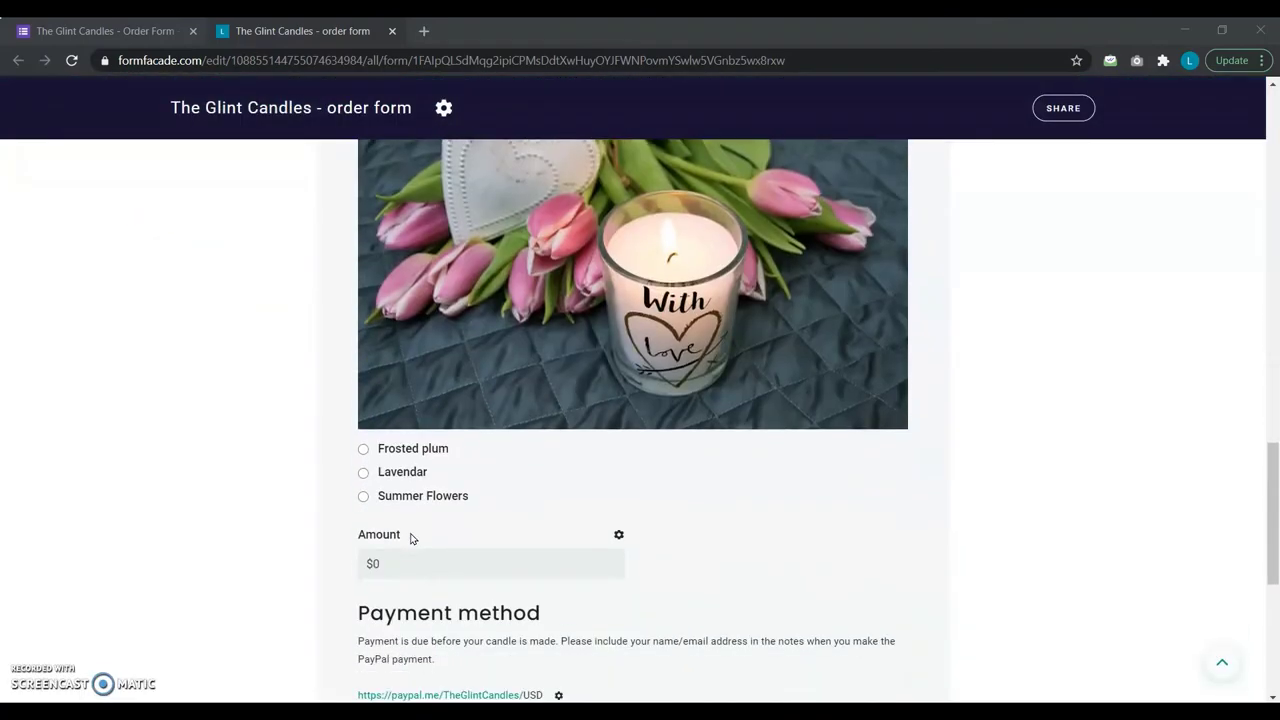
{"action": "scroll", "coordinate": [410, 536], "scroll_direction": "down", "scroll_amount": 3}
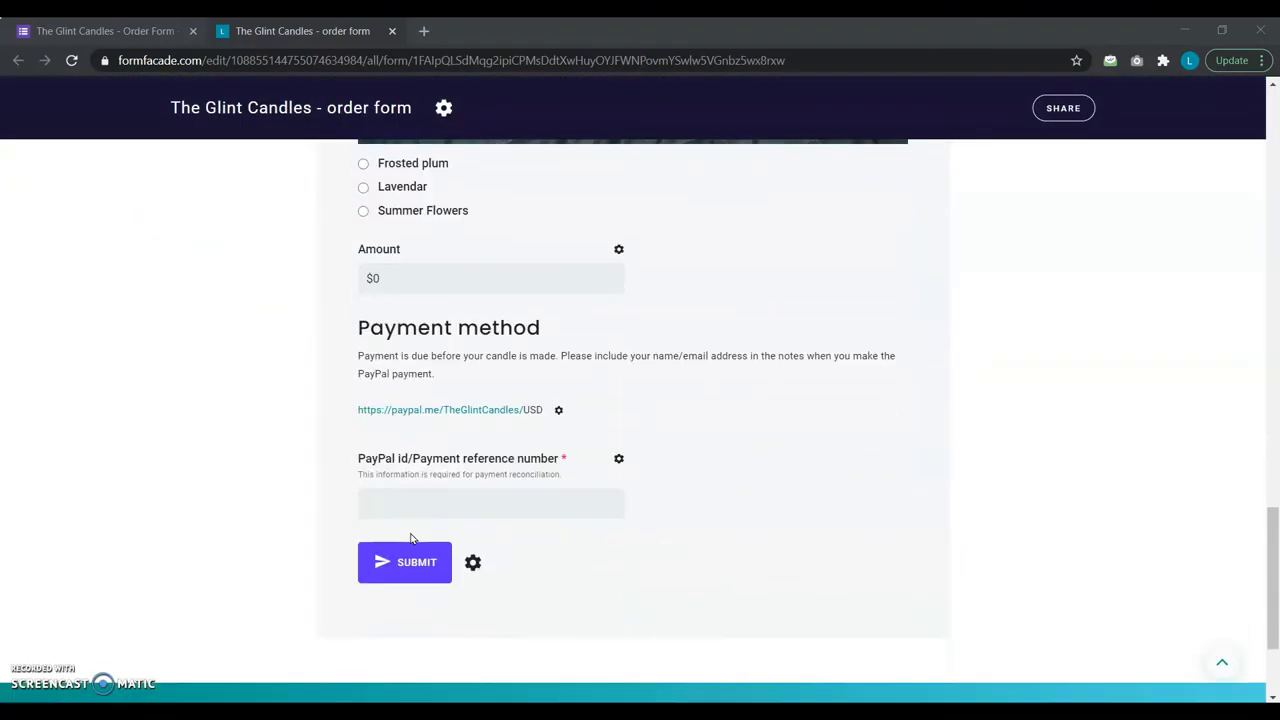
{"action": "left_click", "coordinate": [559, 411]}
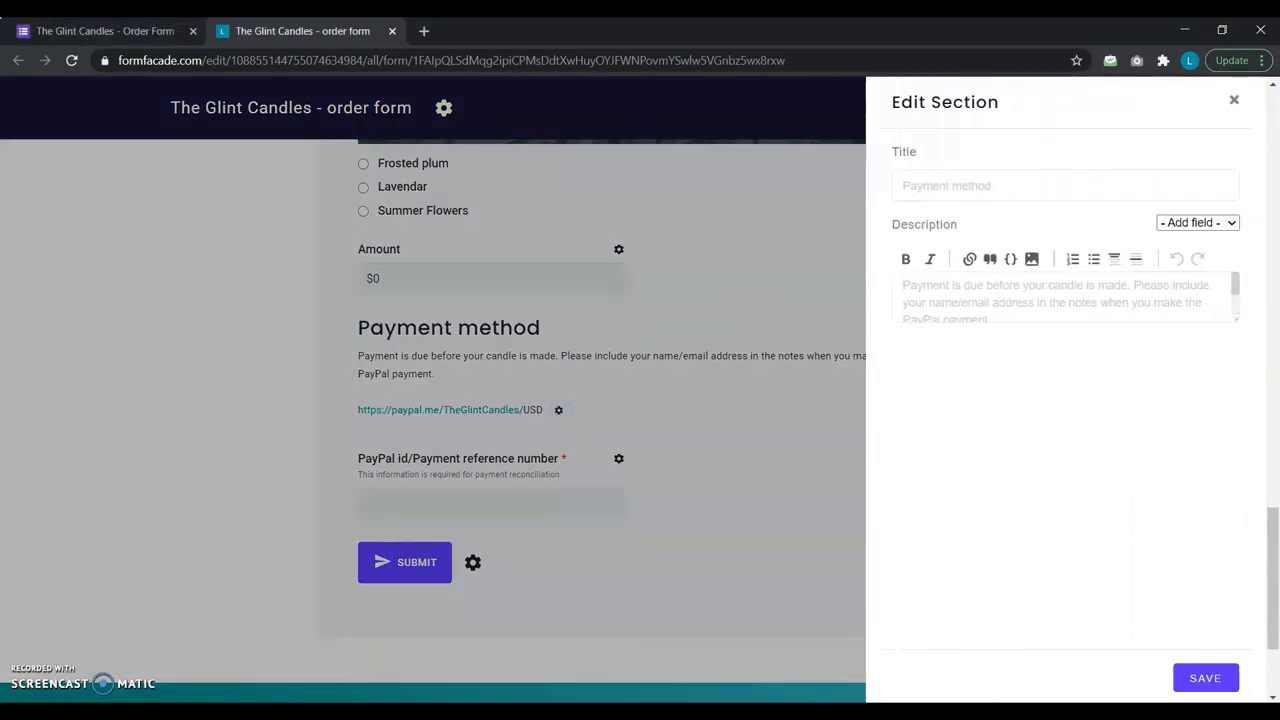
Copy the Payment method description from the Google Form into the Neartail section's Description, enlarging the text box to fit it.
{"action": "left_click", "coordinate": [88, 32]}
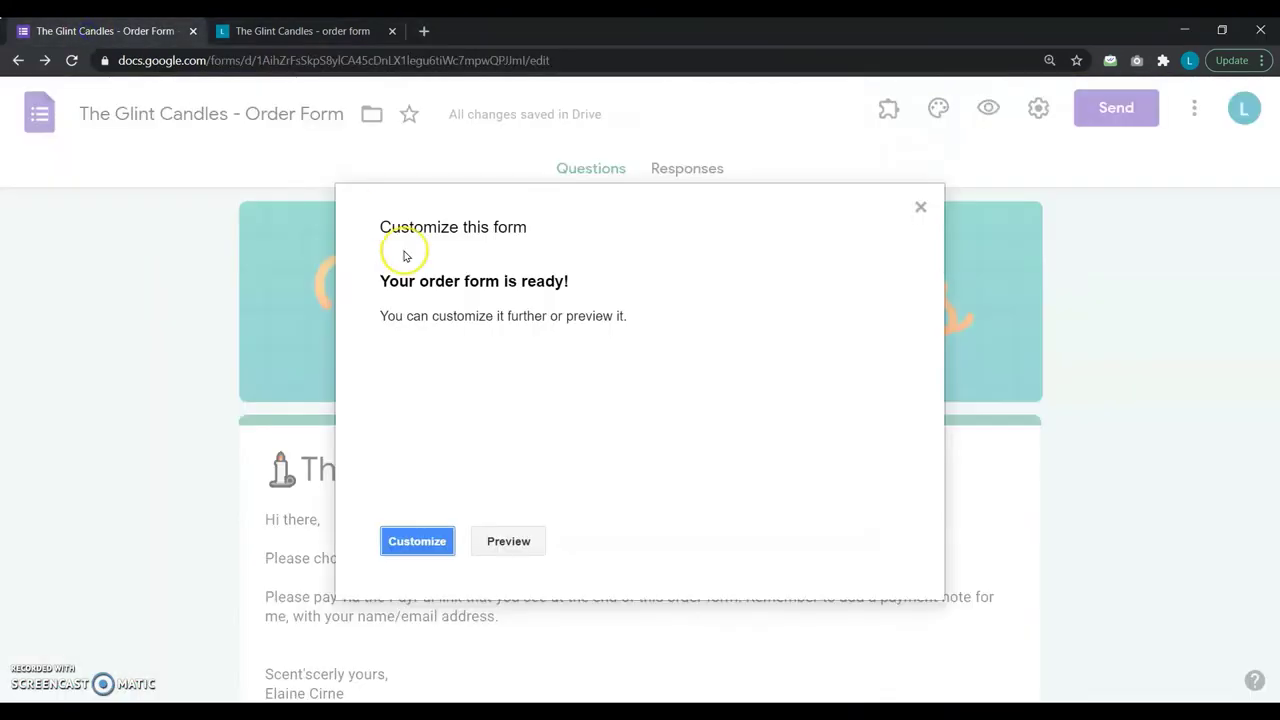
{"action": "left_click", "coordinate": [919, 207]}
{"action": "scroll", "coordinate": [637, 528], "scroll_direction": "down", "scroll_amount": 15}
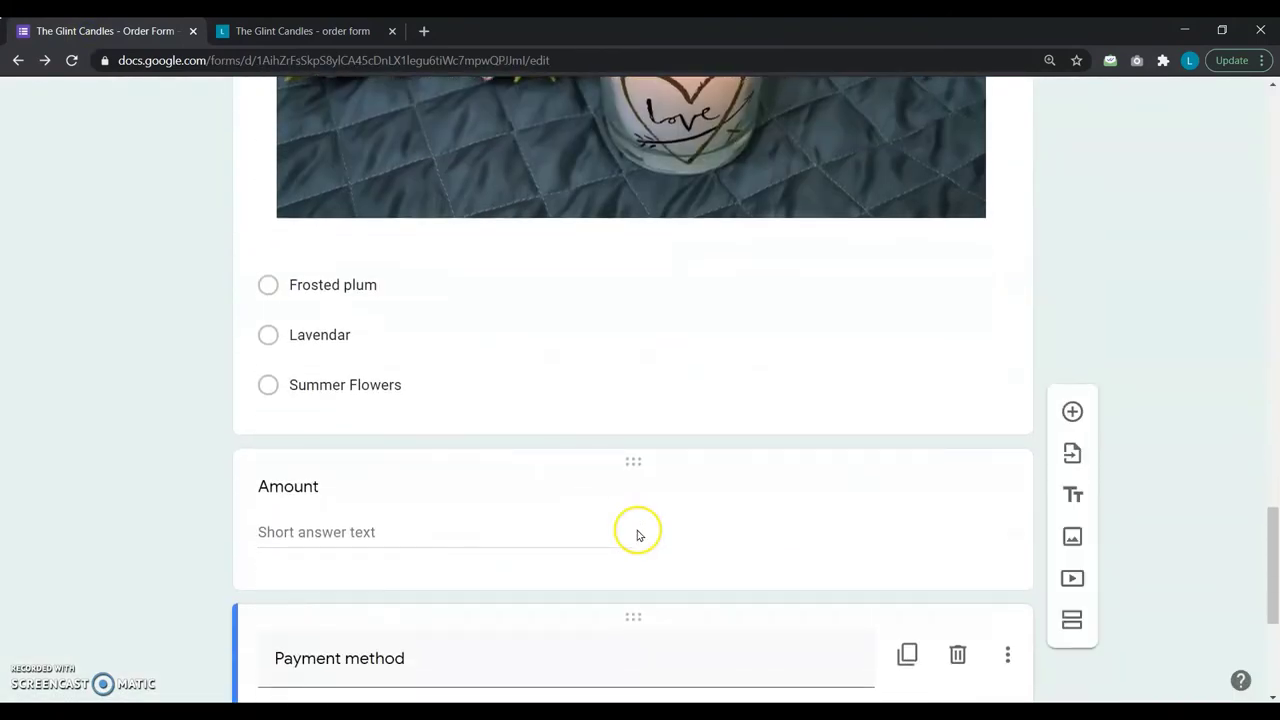
{"action": "scroll", "coordinate": [637, 535], "scroll_direction": "down", "scroll_amount": 4}
{"action": "triple_click", "coordinate": [463, 393]}
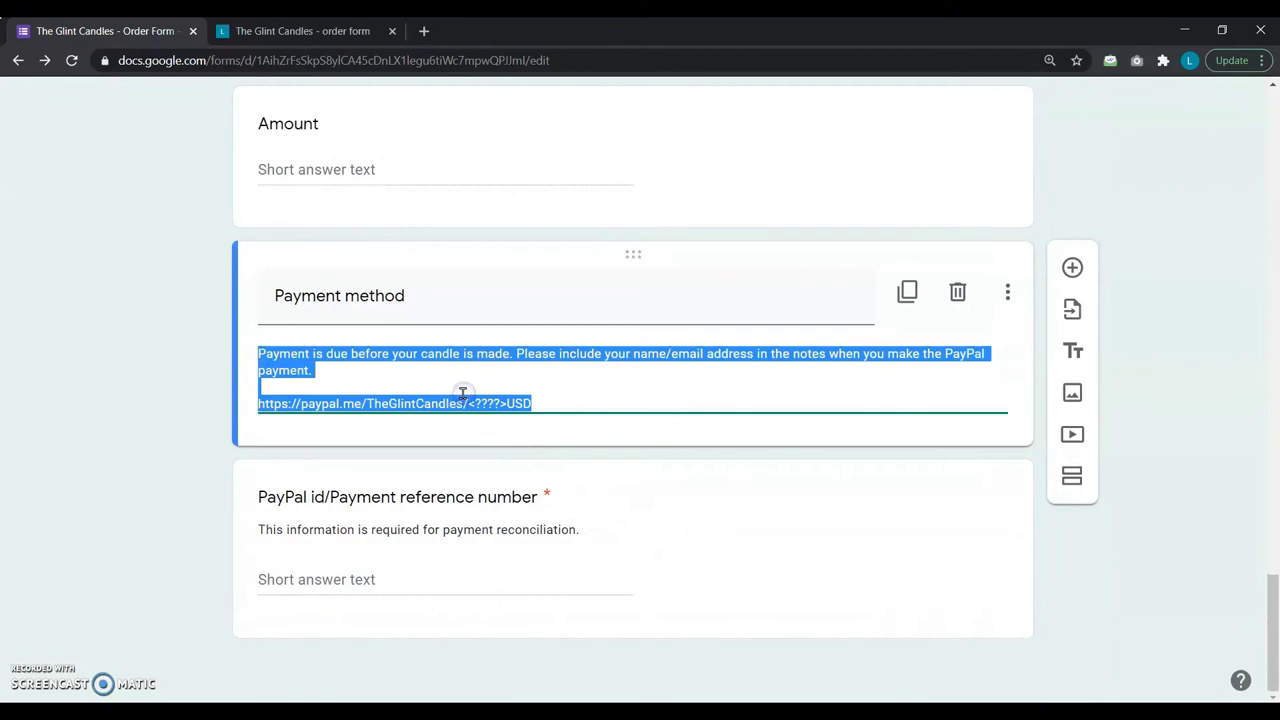
{"action": "left_click", "coordinate": [258, 31]}
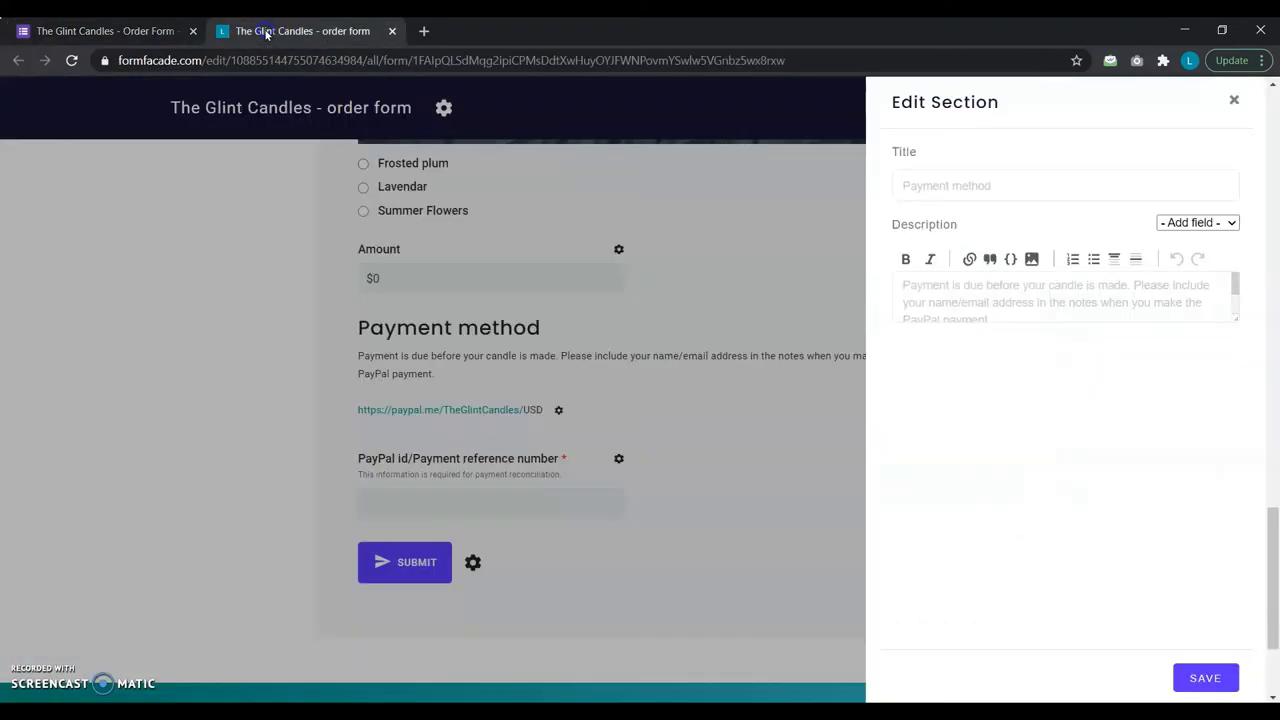
{"action": "left_click", "coordinate": [1237, 321]}
{"action": "left_click_drag", "start_coordinate": [1243, 314], "coordinate": [1237, 409]}
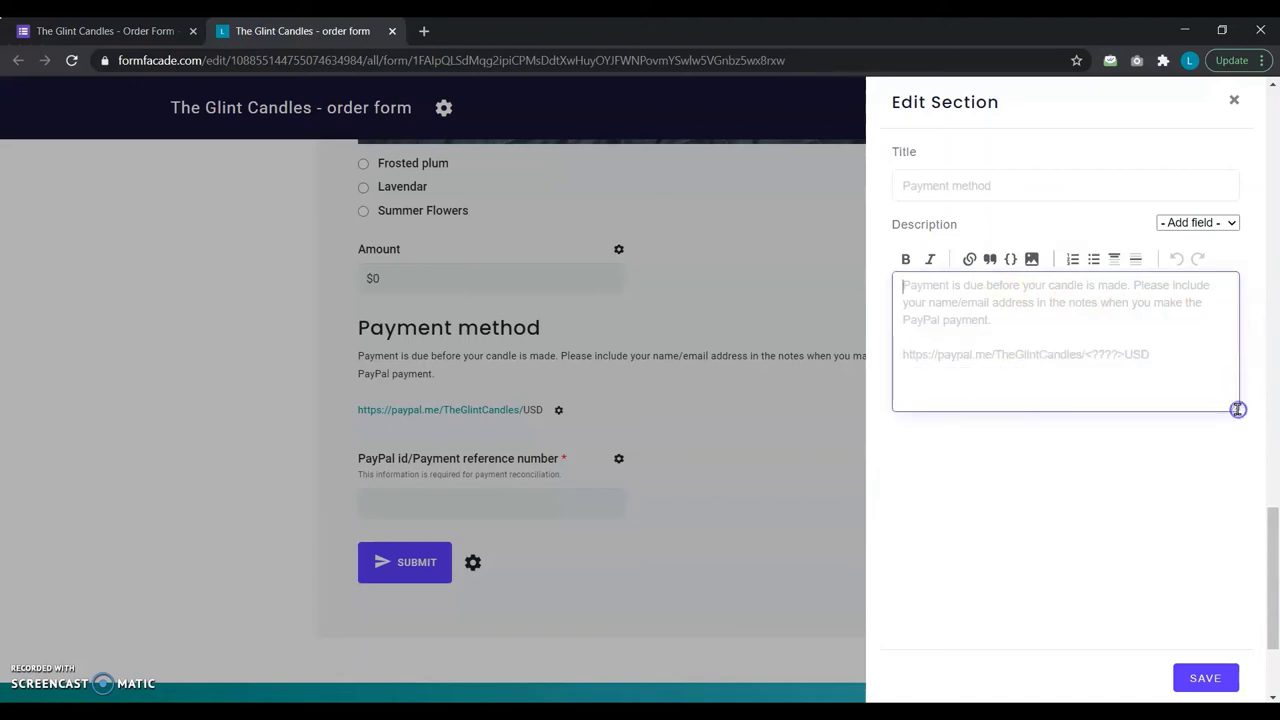
{"action": "left_click", "coordinate": [1183, 361]}
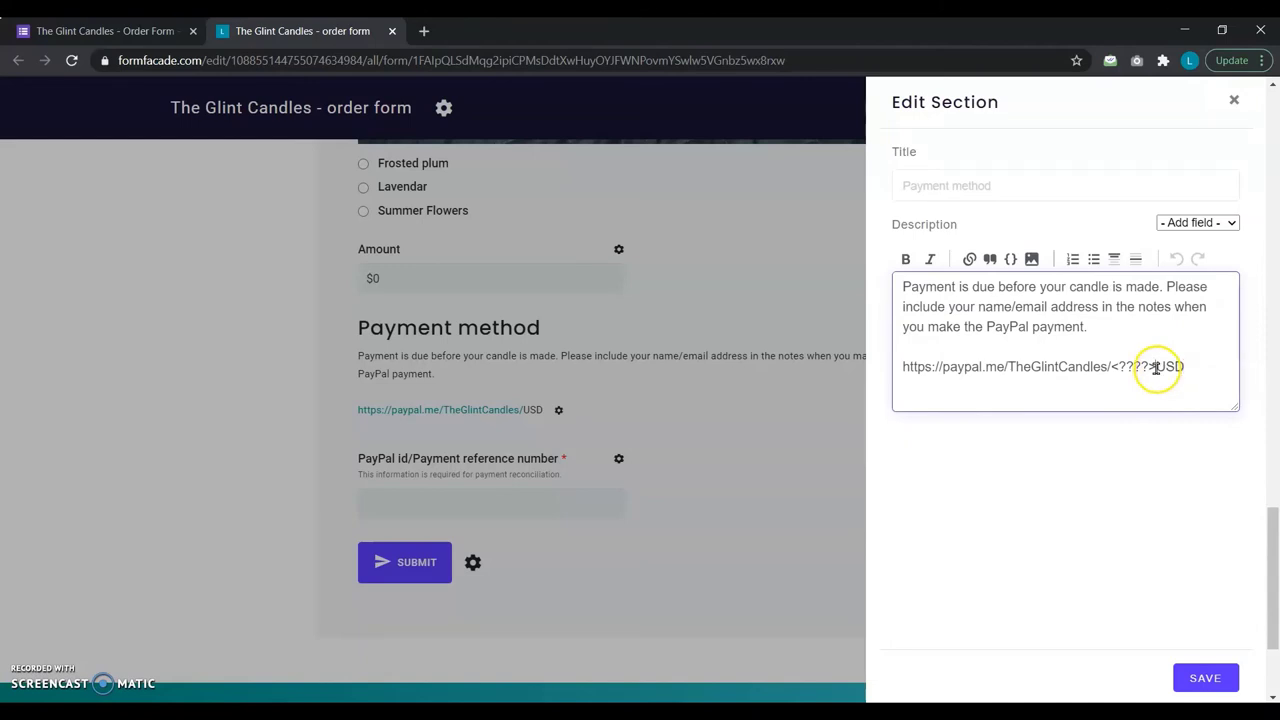
Replace the <????> placeholder in the PayPal link with the Amount field and save the section.
{"action": "left_click_drag", "start_coordinate": [1156, 367], "coordinate": [1142, 368]}
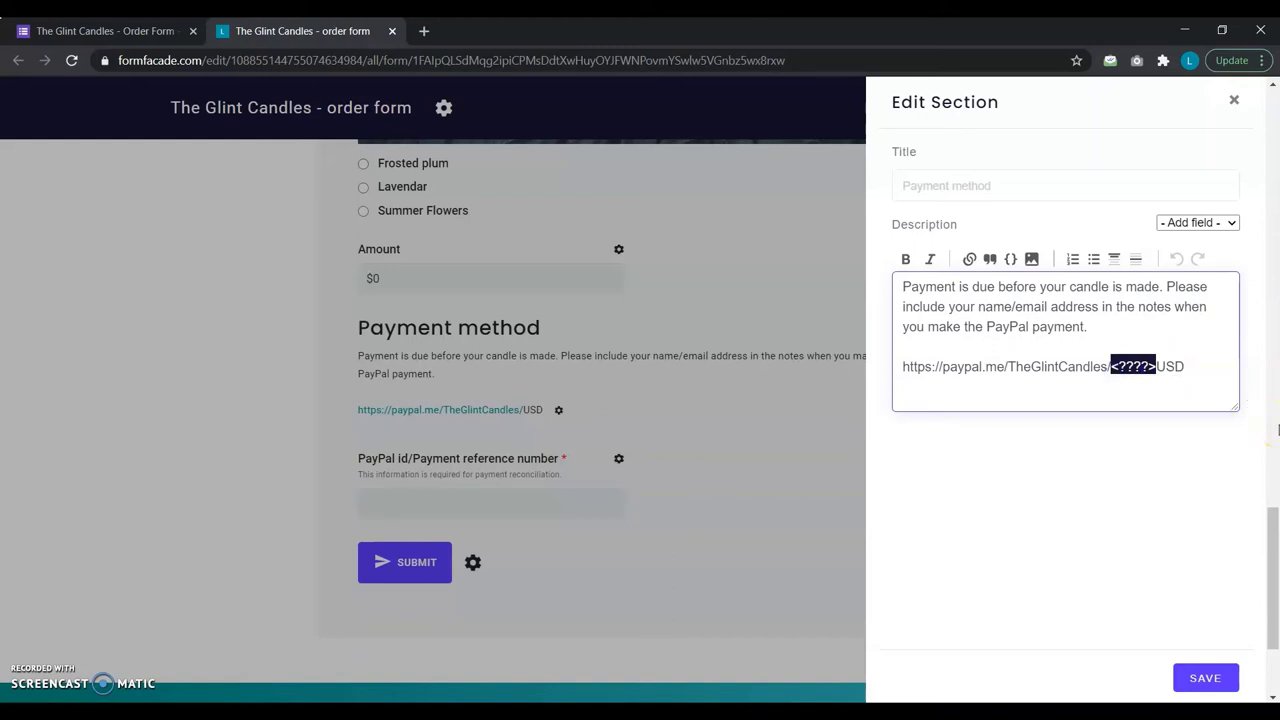
{"action": "key", "text": "BackSpace"}
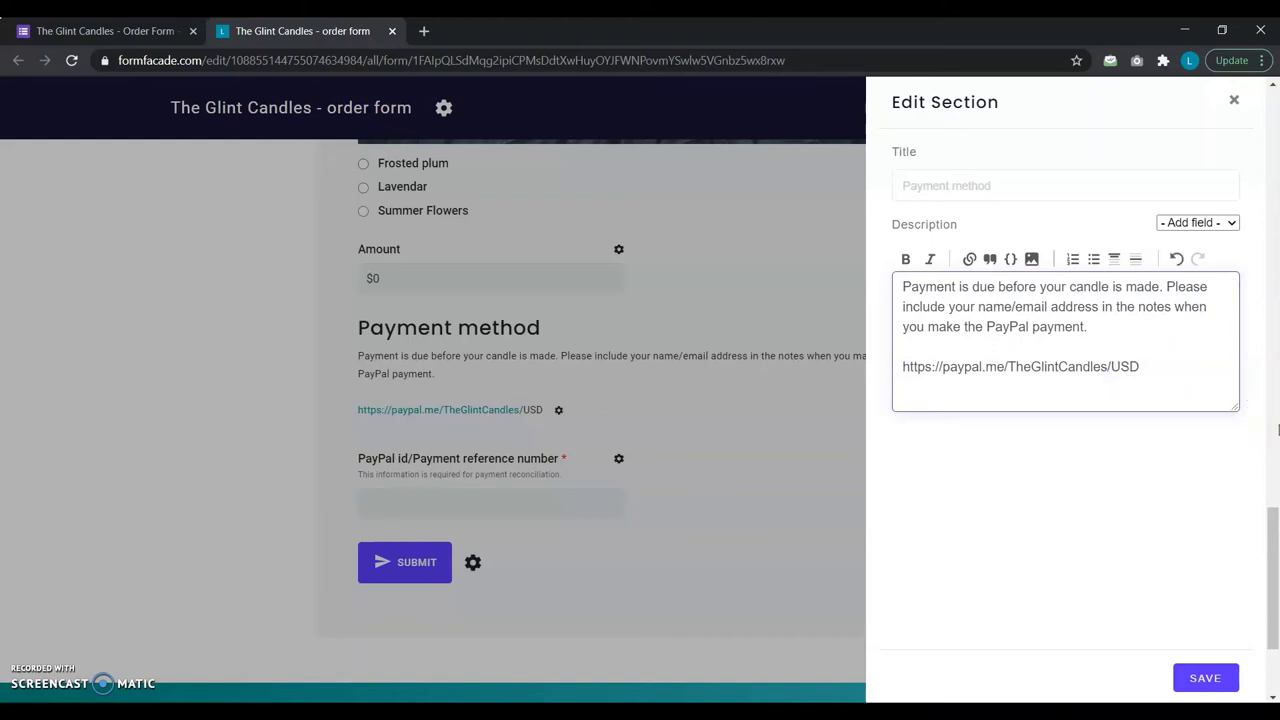
{"action": "left_click", "coordinate": [1227, 230]}
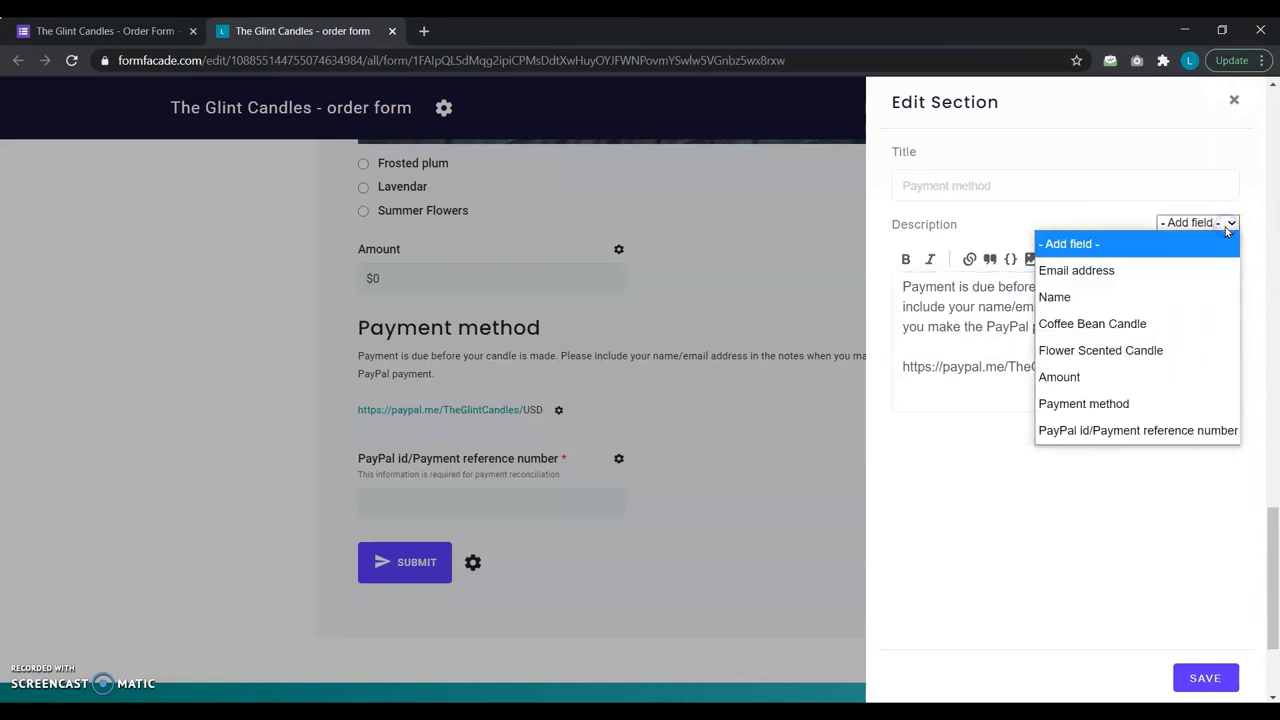
{"action": "left_click", "coordinate": [1116, 375]}
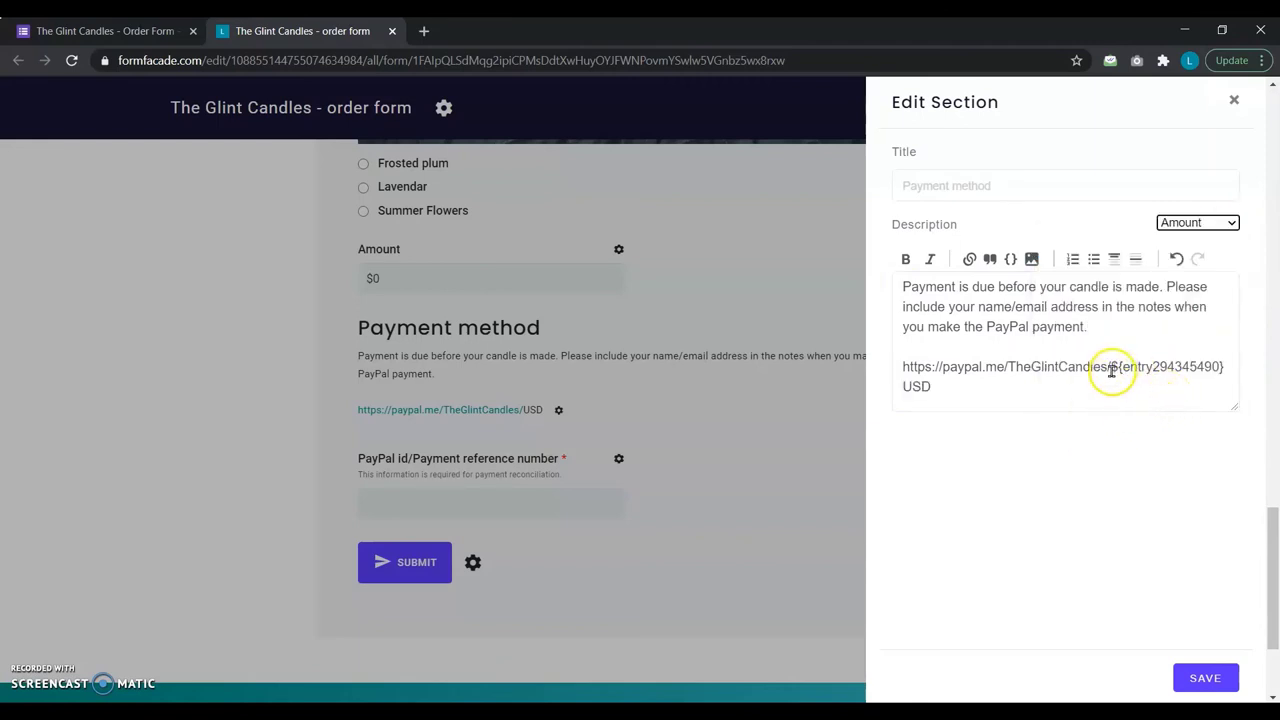
{"action": "left_click_drag", "start_coordinate": [1110, 368], "coordinate": [1232, 365]}
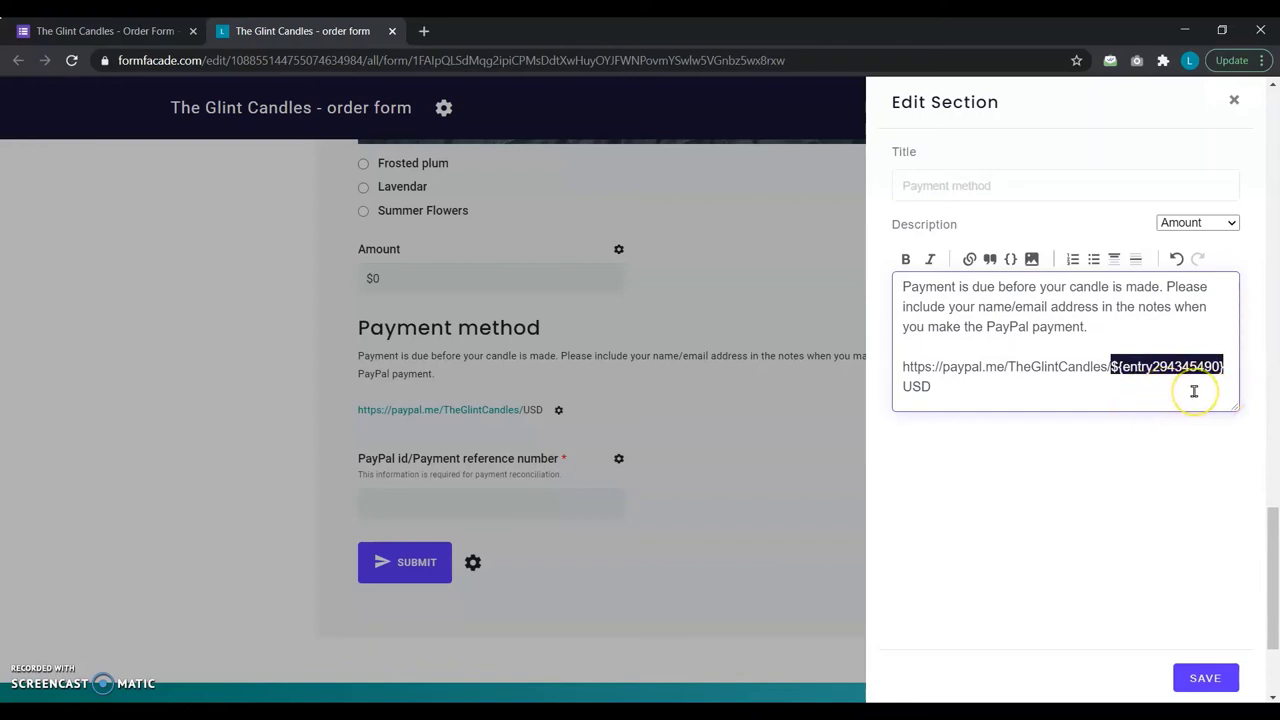
{"action": "left_click", "coordinate": [1195, 676]}
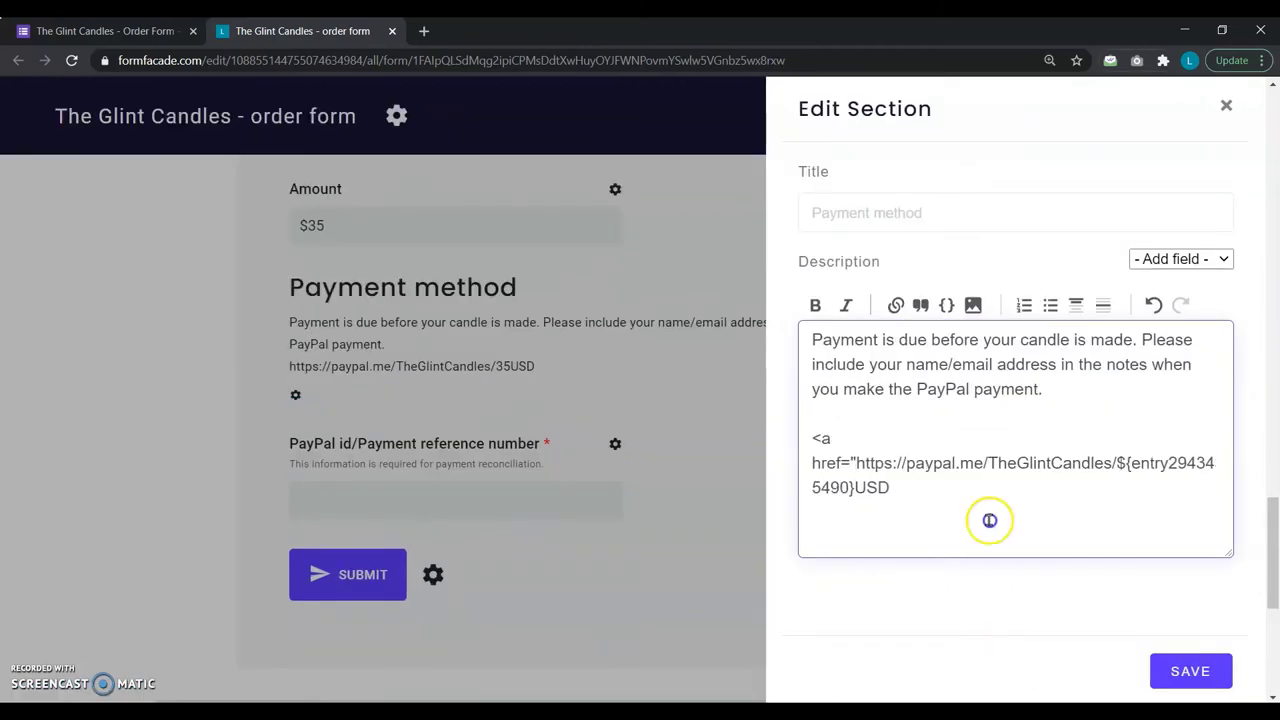
{"action": "left_click", "coordinate": [941, 489]}
{"action": "type", "text": "\">"}
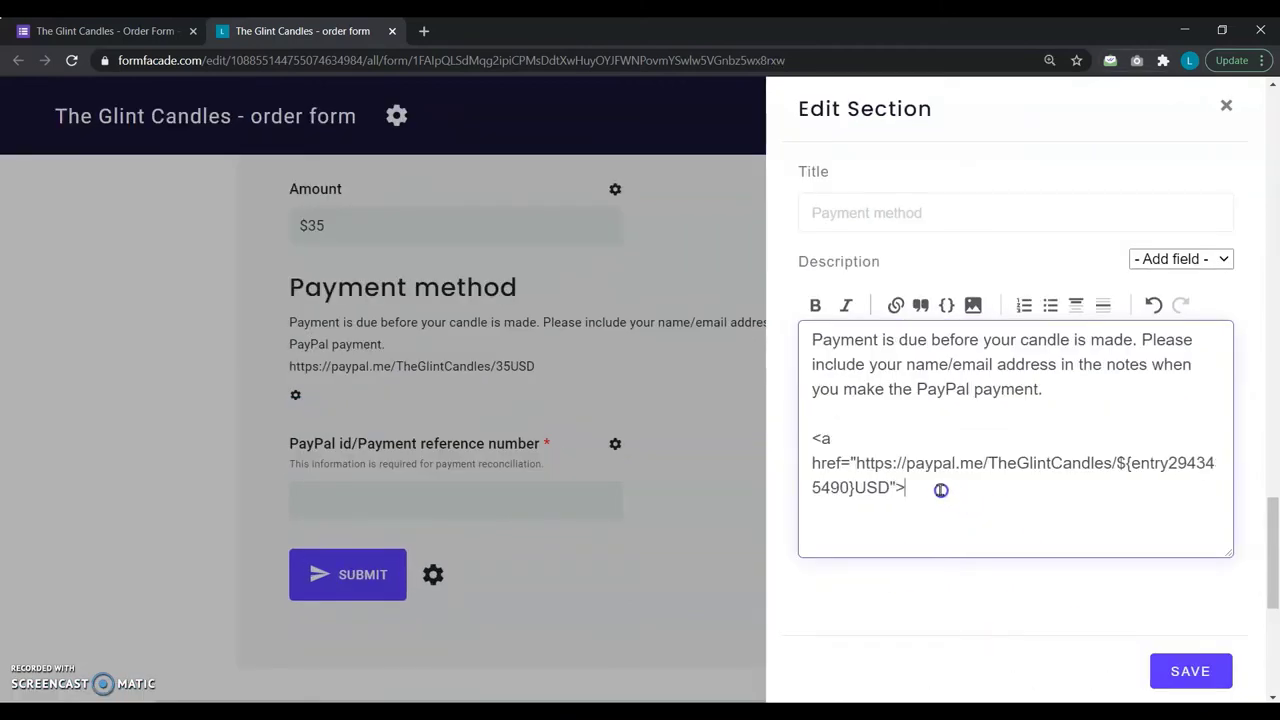
{"action": "key", "text": "Return"}
{"action": "type", "text": "https://paypal.me/TheGlintCandles/${entry294345490}USD"}
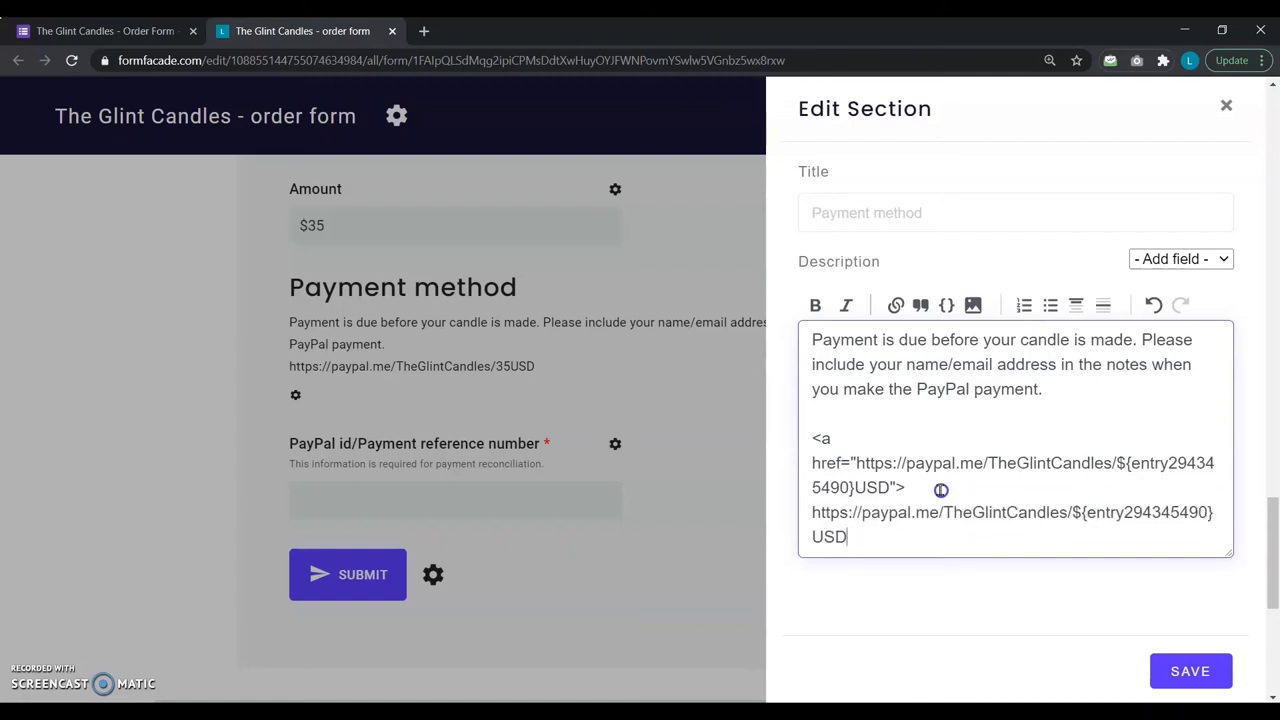
{"action": "key", "text": "Return"}
{"action": "type", "text": "</a>"}
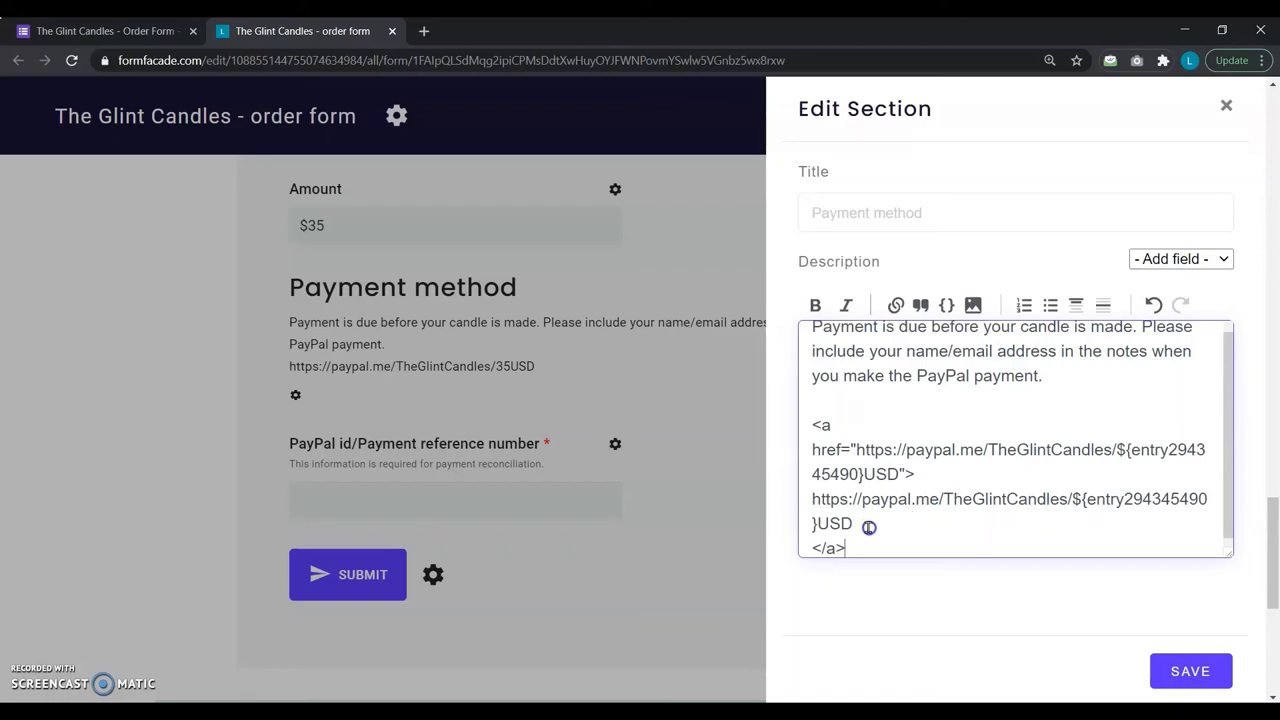
{"action": "left_click_drag", "start_coordinate": [856, 526], "coordinate": [797, 505]}
{"action": "left_click", "coordinate": [797, 505]}
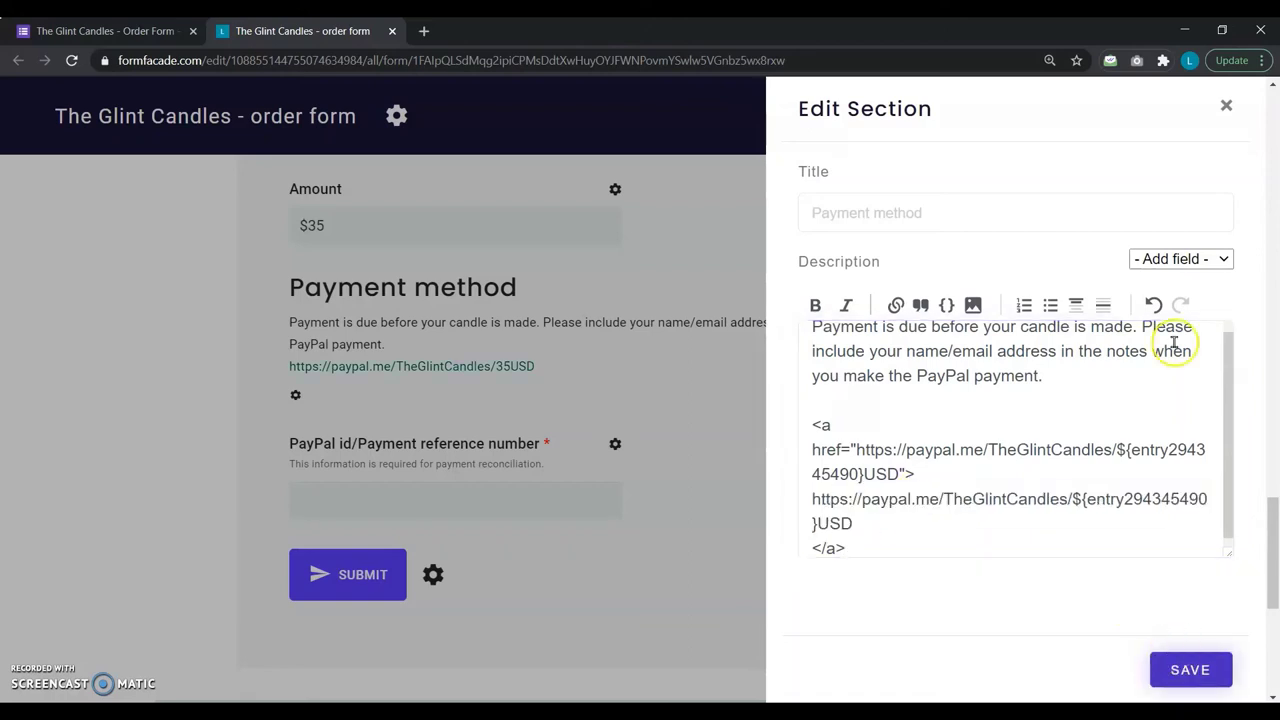
{"action": "left_click", "coordinate": [1224, 105]}
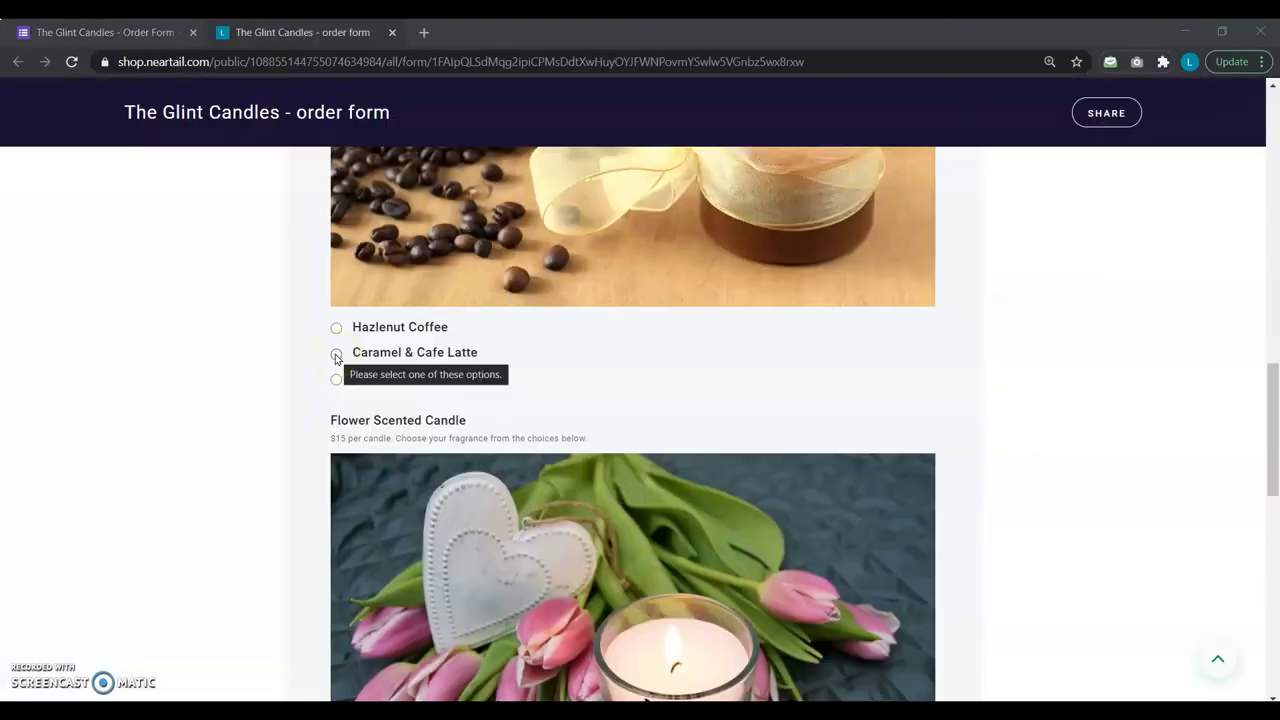
Test the live order form by choosing Caramel & Cafe Latte, and selecting, clearing and reselecting Lavendar to check the Amount and PayPal link.
{"action": "left_click", "coordinate": [336, 353]}
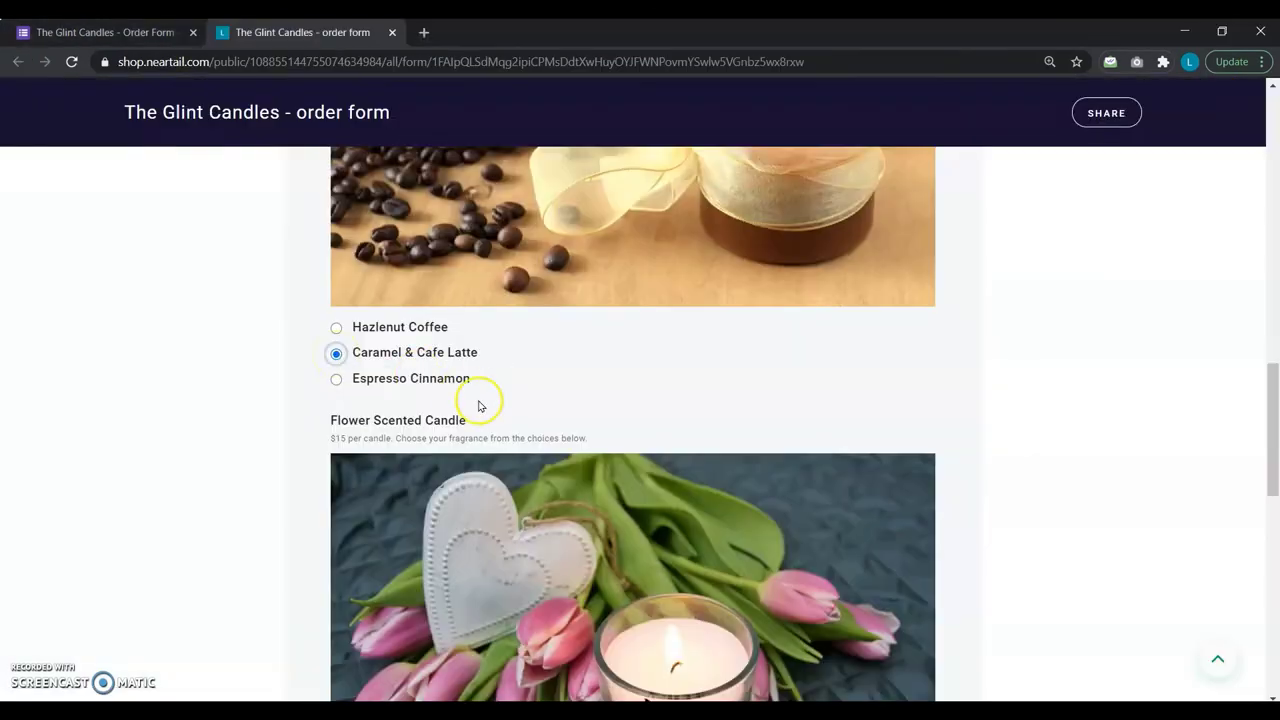
{"action": "scroll", "coordinate": [491, 418], "scroll_direction": "down", "scroll_amount": 4}
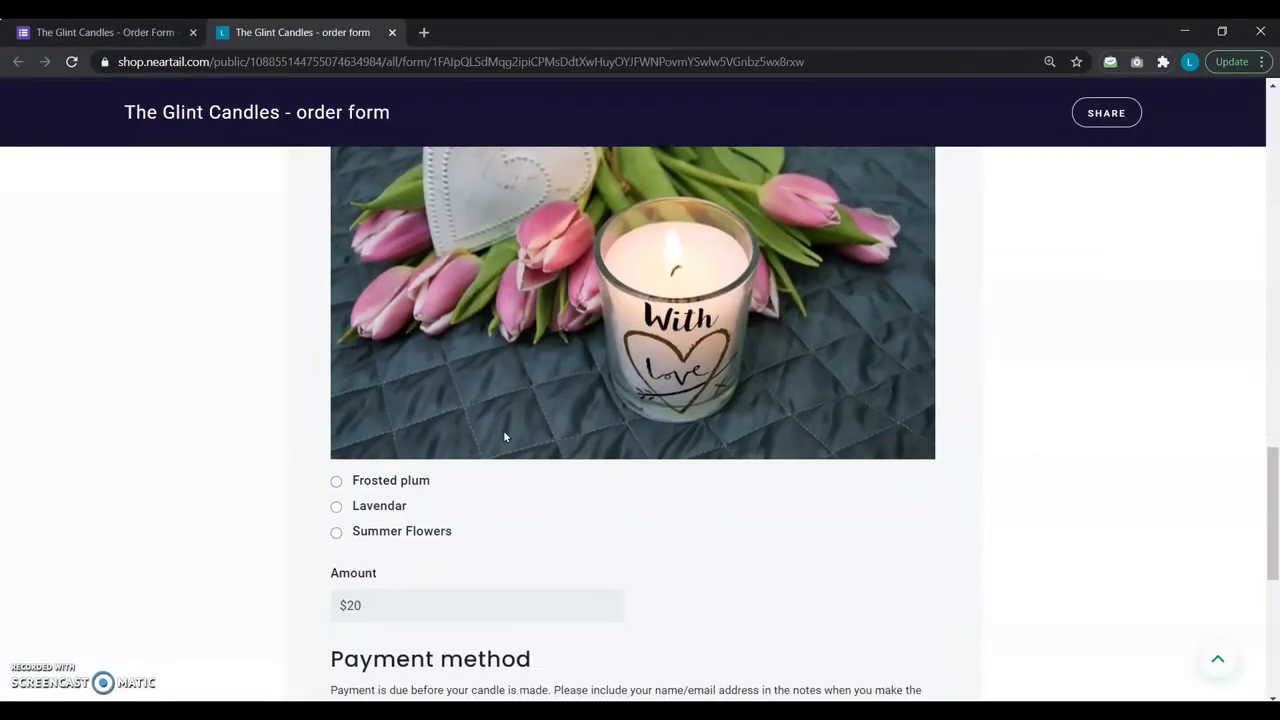
{"action": "left_click", "coordinate": [338, 506]}
{"action": "scroll", "coordinate": [486, 521], "scroll_direction": "down", "scroll_amount": 2}
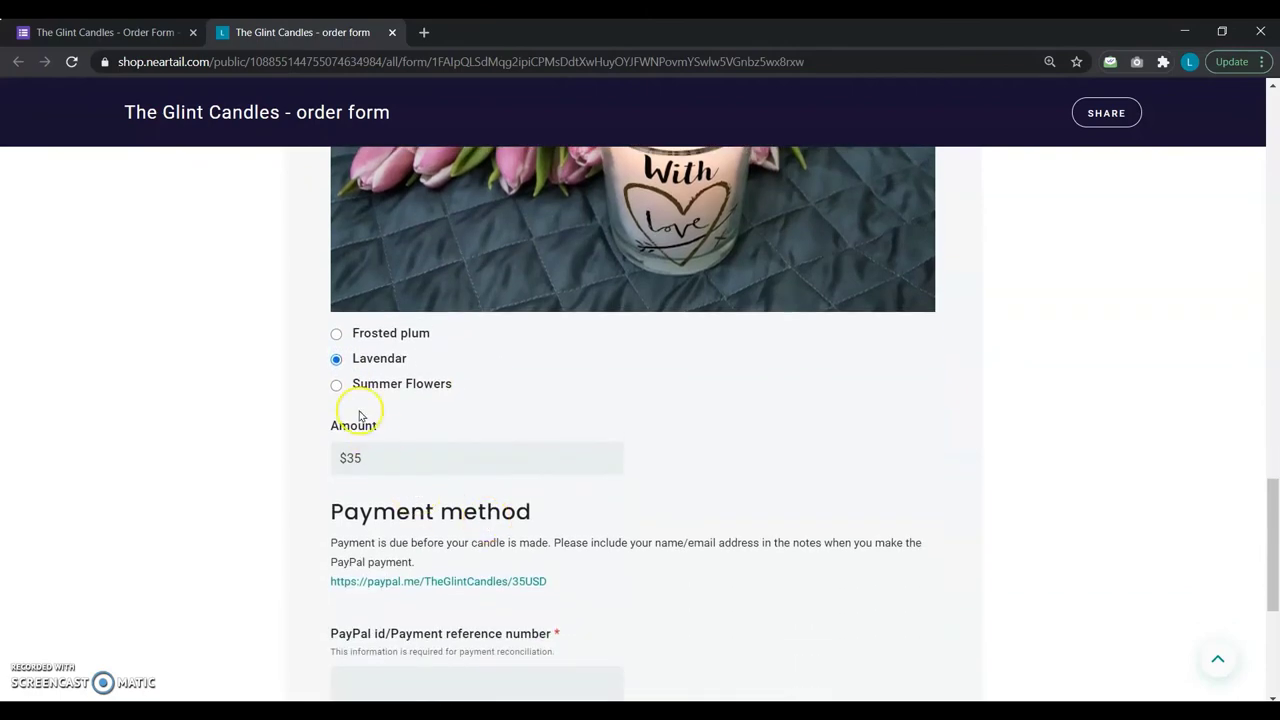
{"action": "left_click", "coordinate": [336, 359]}
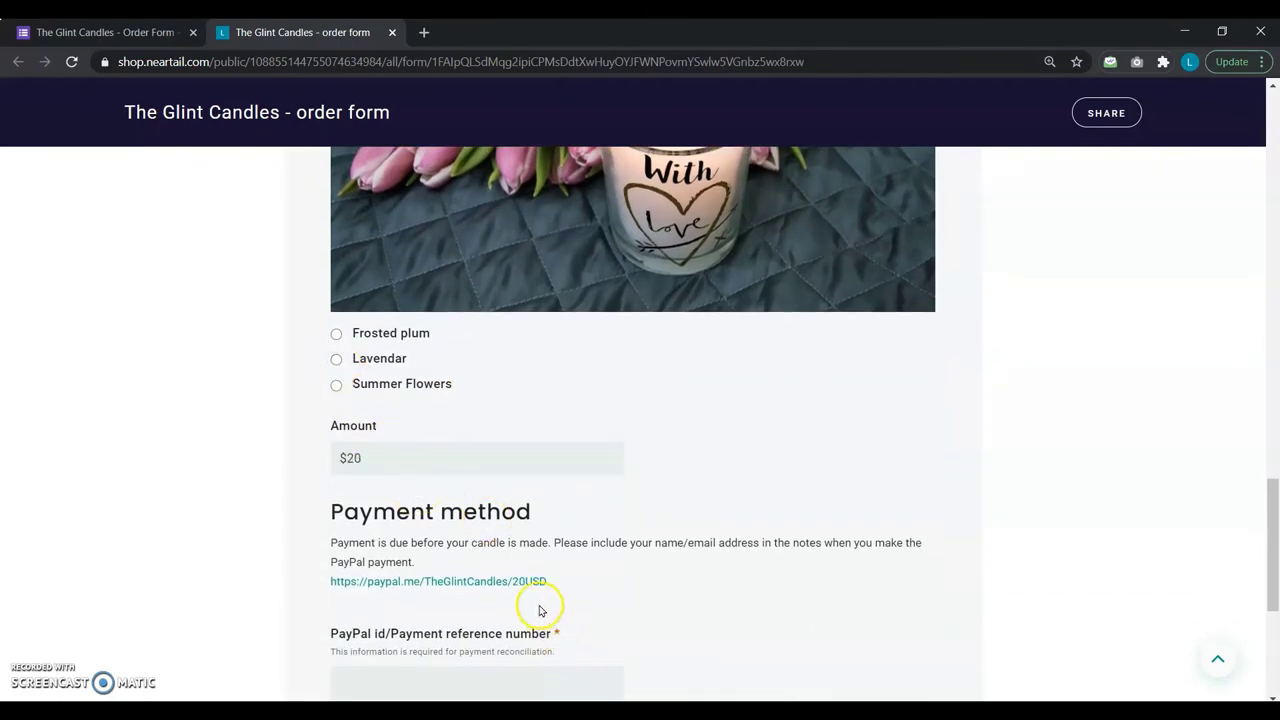
{"action": "left_click", "coordinate": [336, 362]}
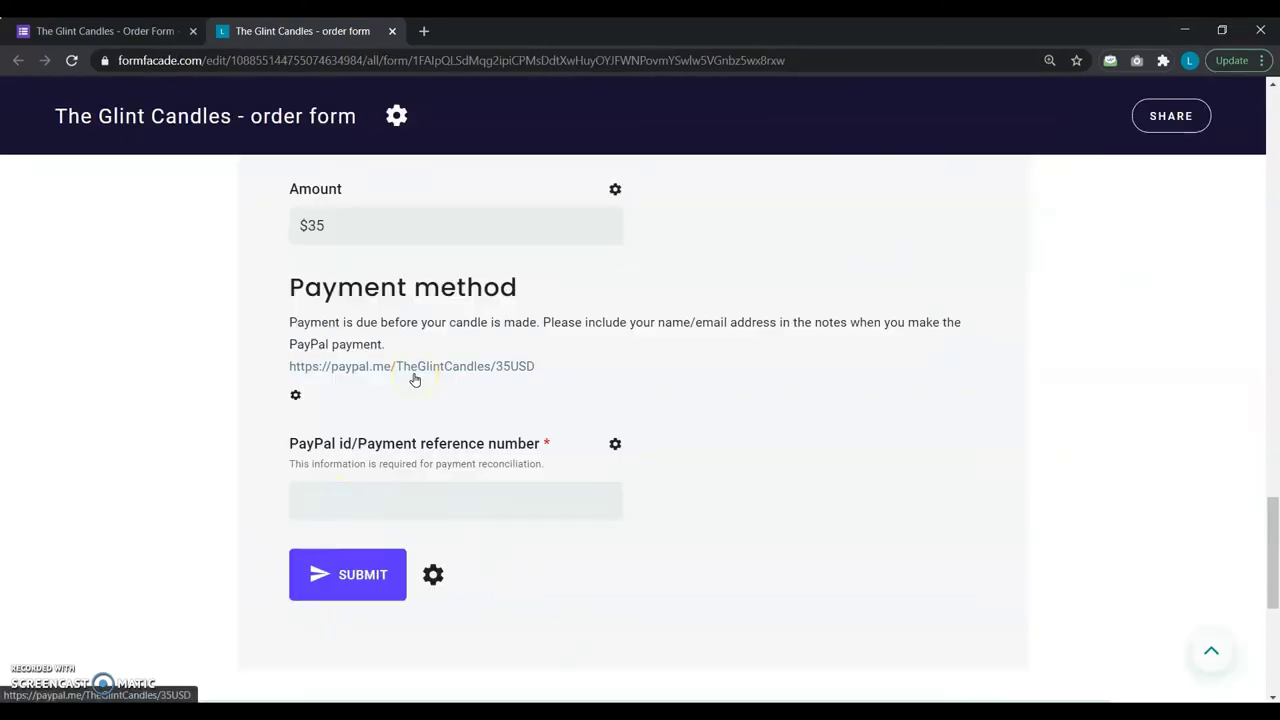
Open the PayPal payment link to check the charge, return to the order form and enter the payment reference number.
{"action": "left_click", "coordinate": [415, 367]}
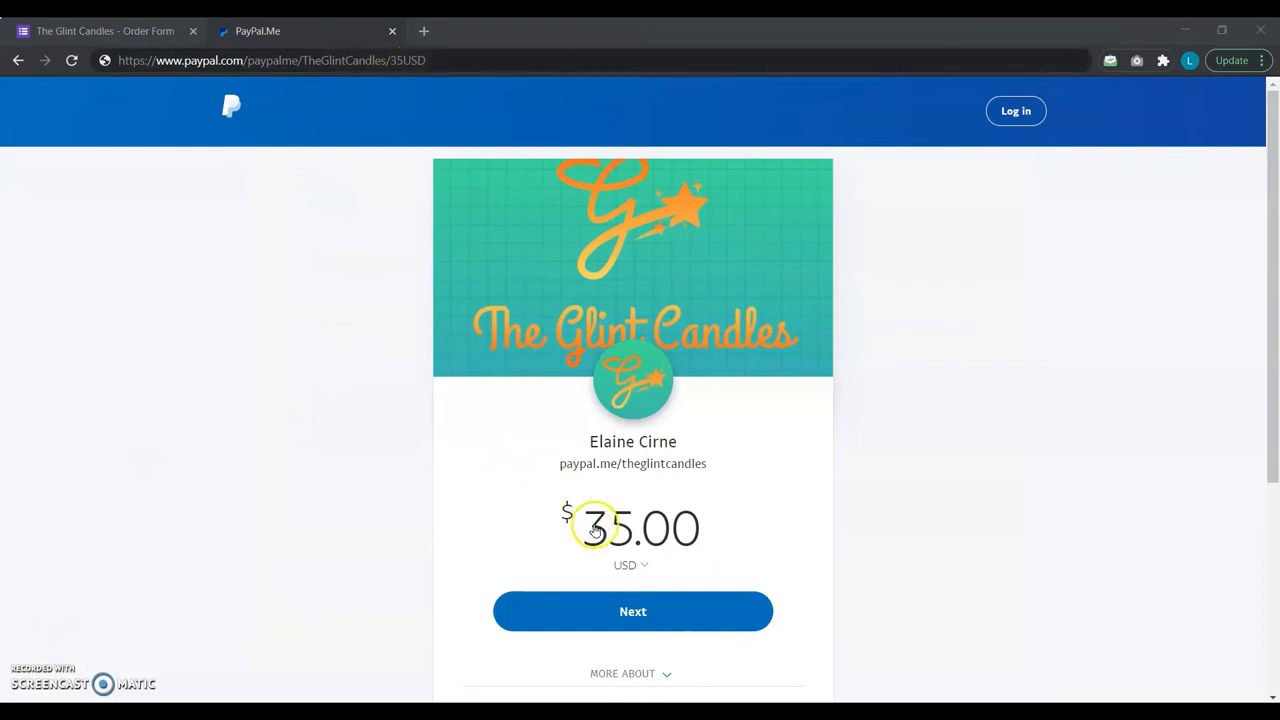
{"action": "key", "text": "alt+Left"}
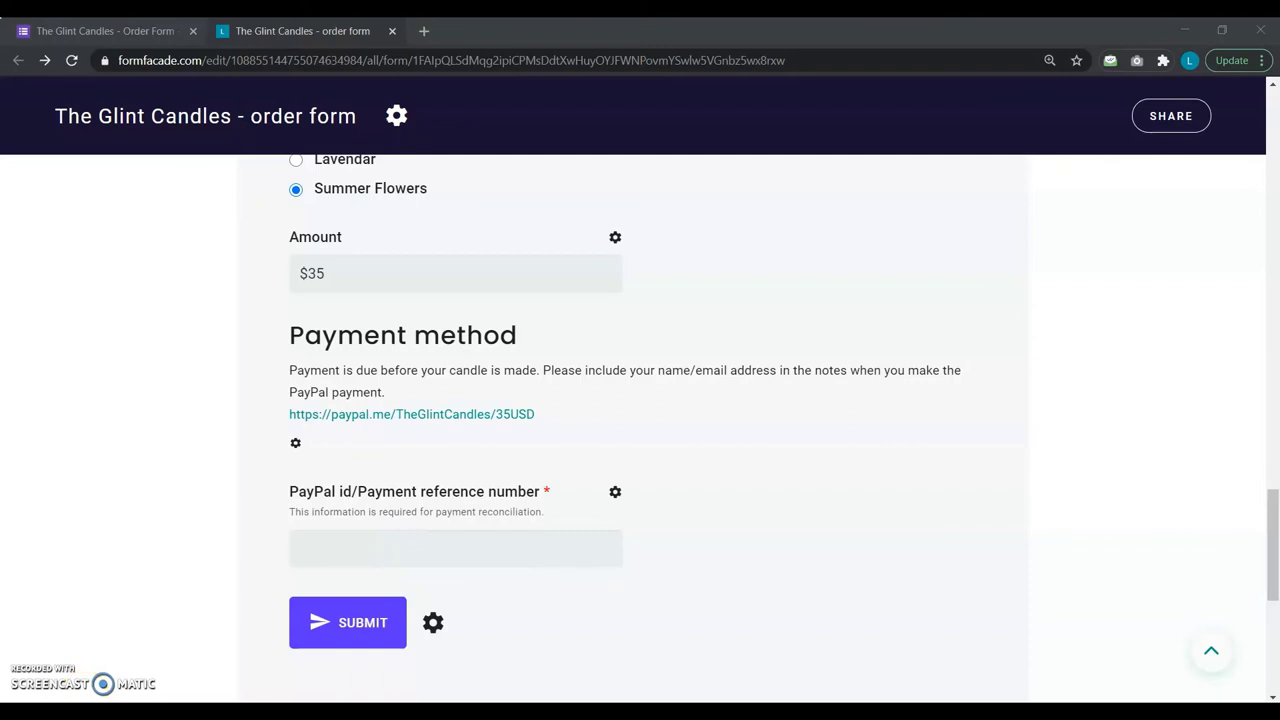
{"action": "left_click", "coordinate": [476, 549]}
{"action": "key", "text": "ctrl+v"}
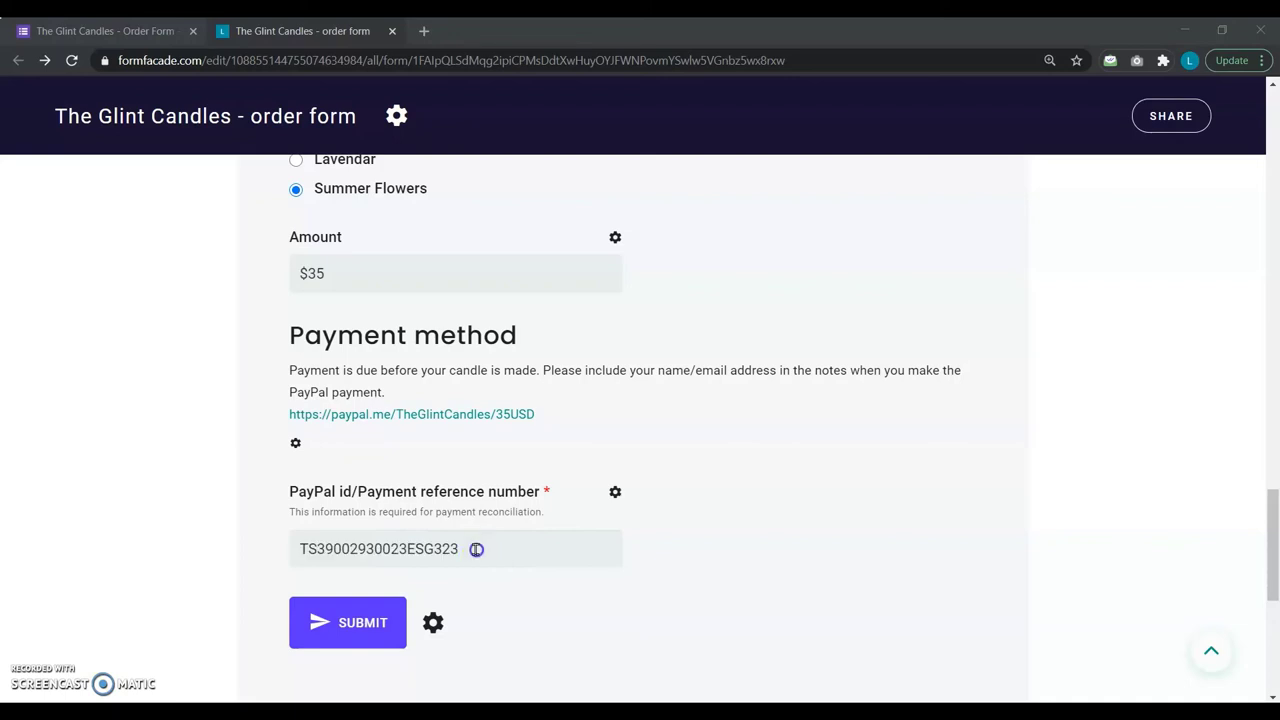
{"action": "left_click", "coordinate": [476, 549]}
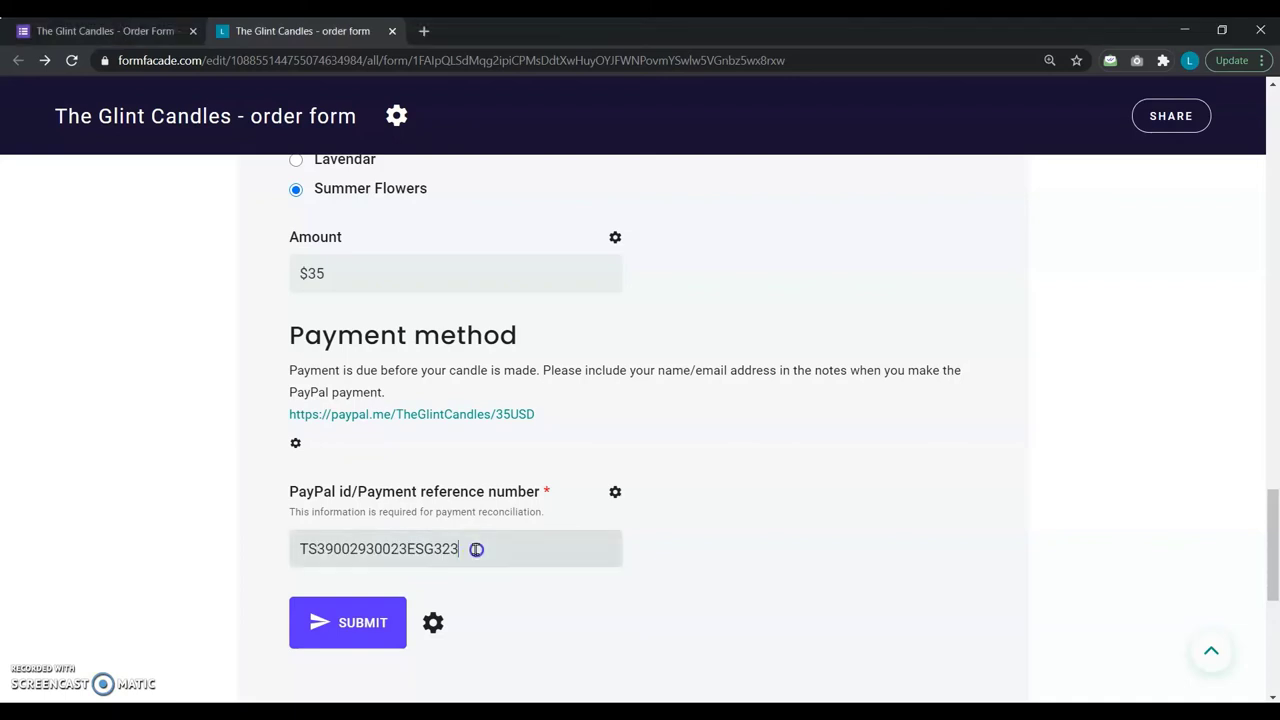